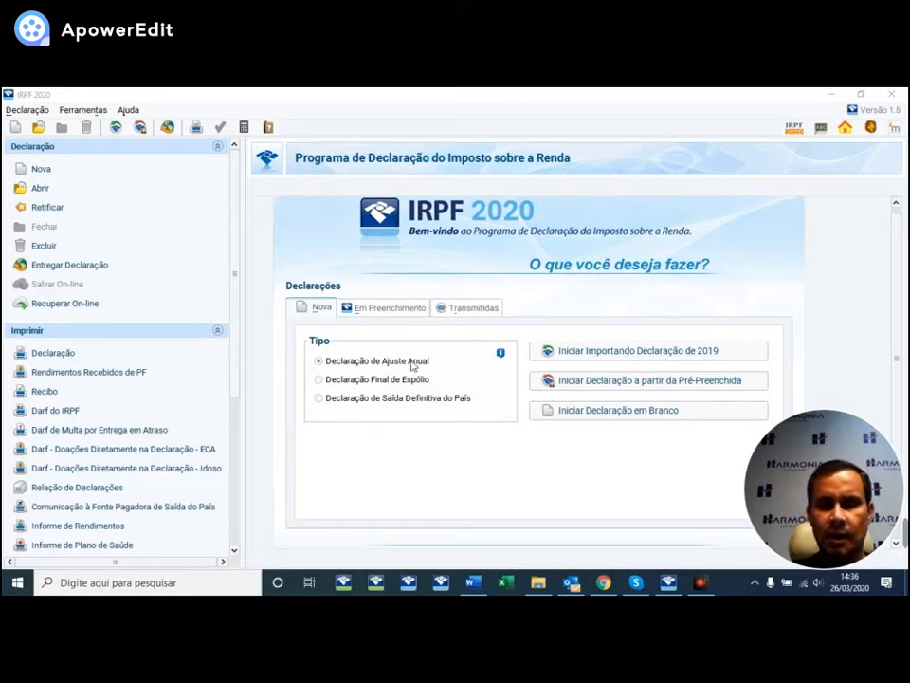
- Try the estate-final and definitive-departure declaration types, then return to annual adjustment
click(351, 380)
click(363, 398)
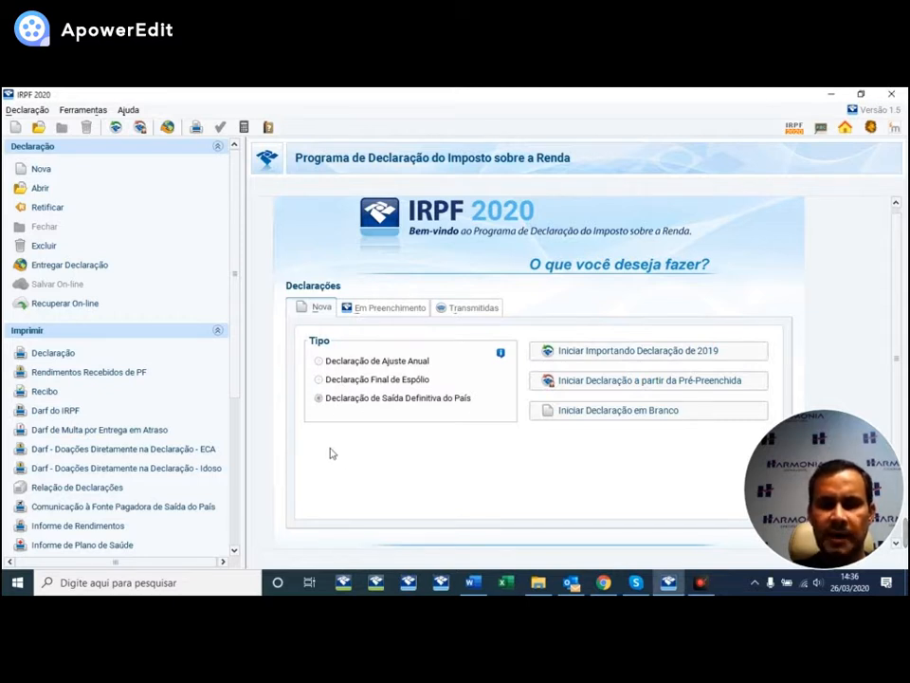
click(320, 364)
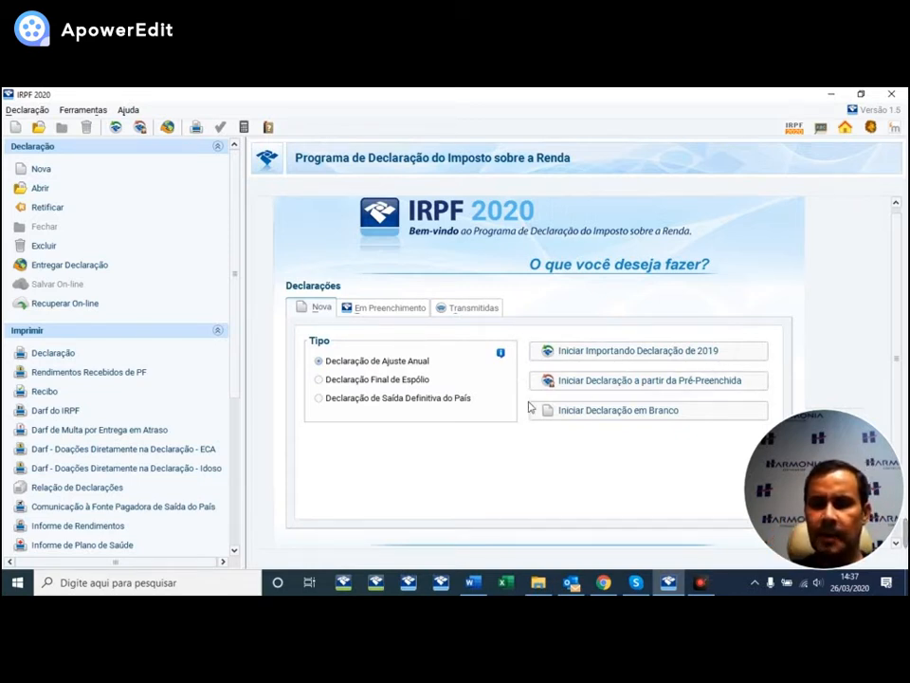
click(652, 383)
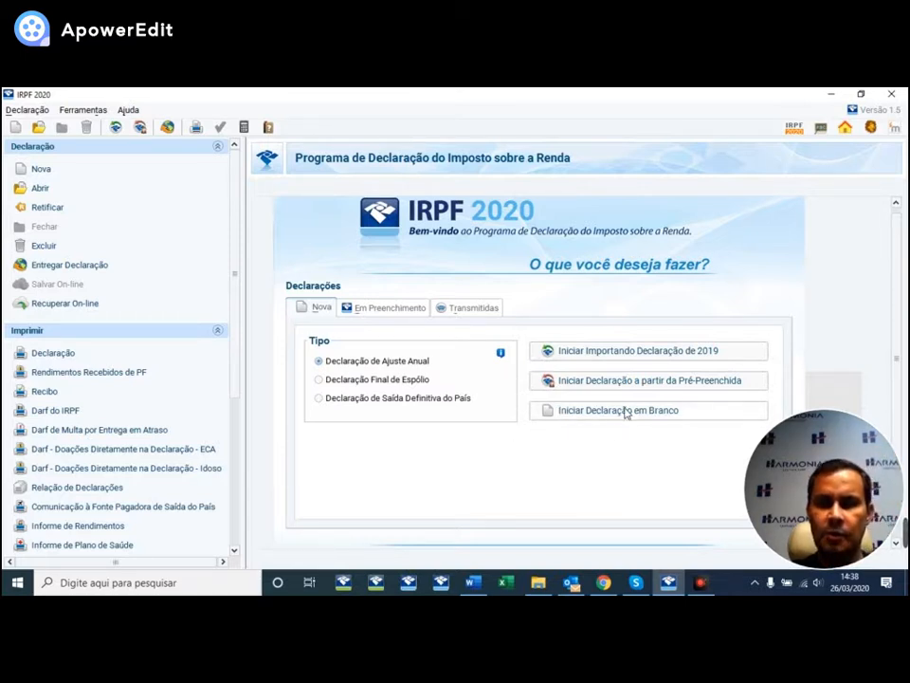
- Start a blank declaration for the taxpayer's CPF and create it under the loaded name
click(573, 414)
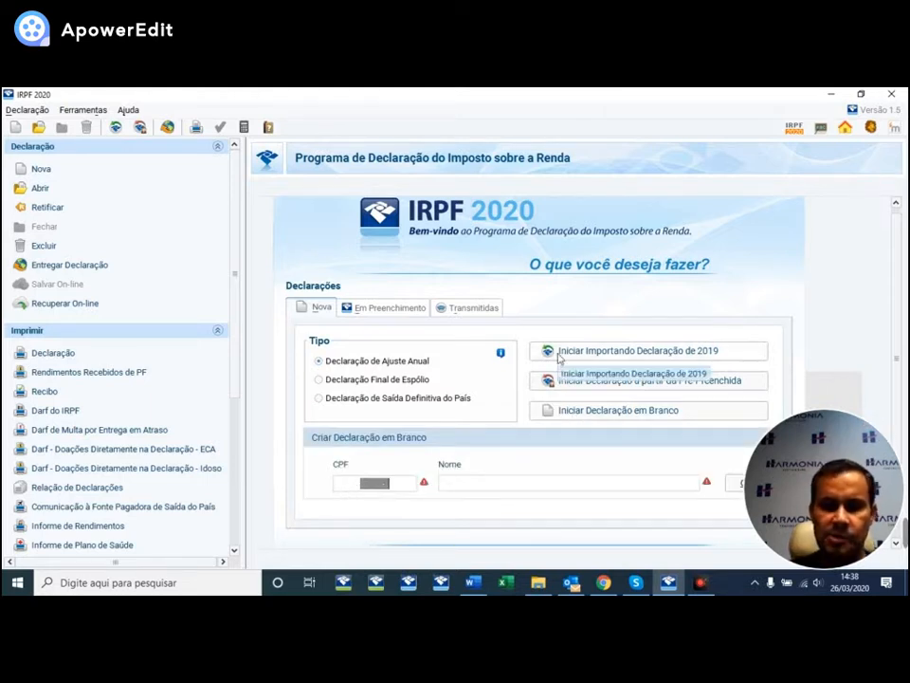
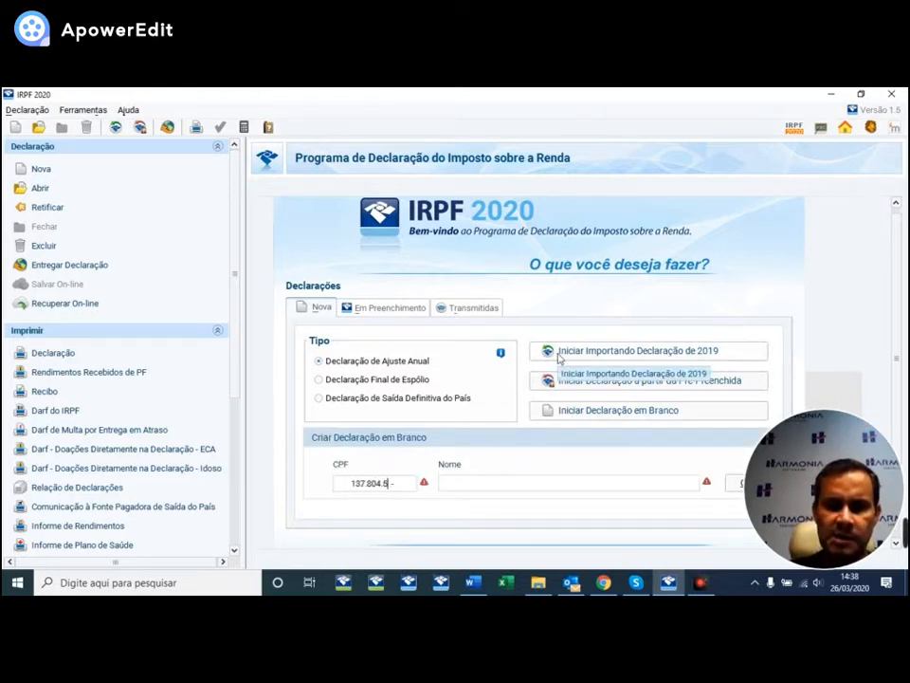
key(Tab)
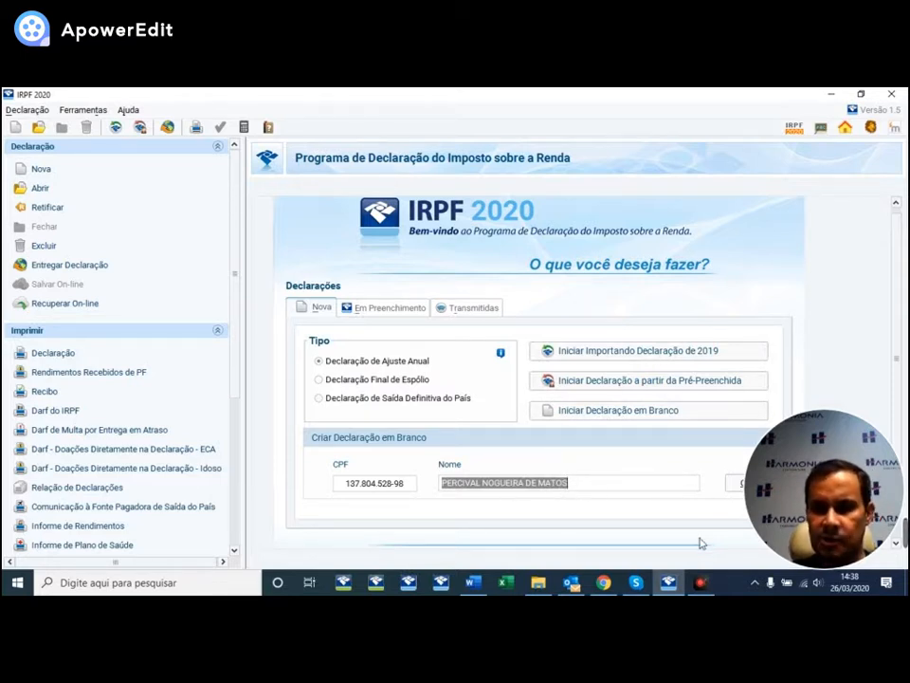
click(736, 485)
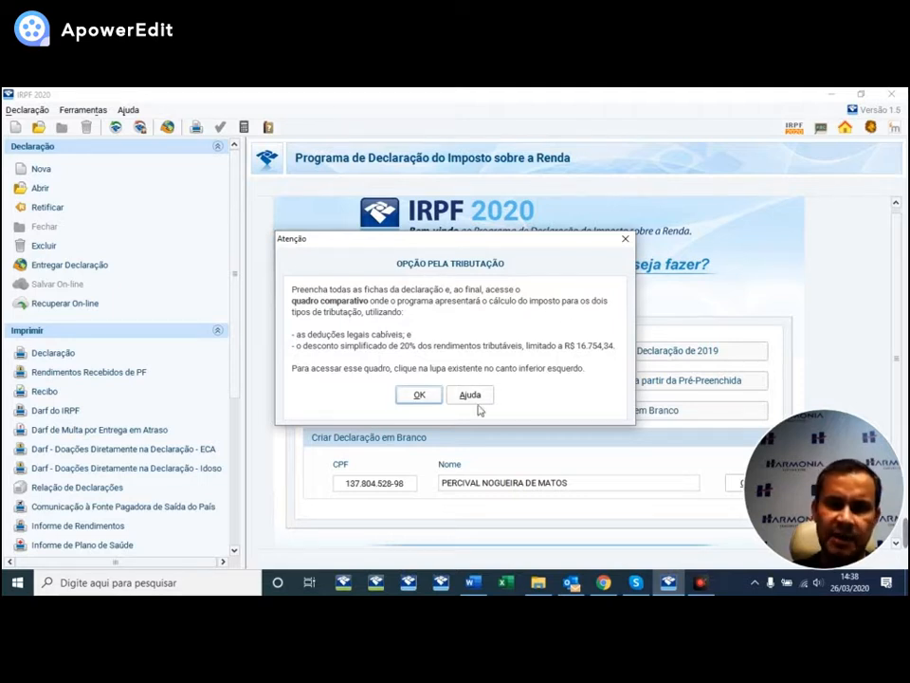
- Dismiss the taxation-option notice and open the Identificação do Contribuinte form
click(419, 395)
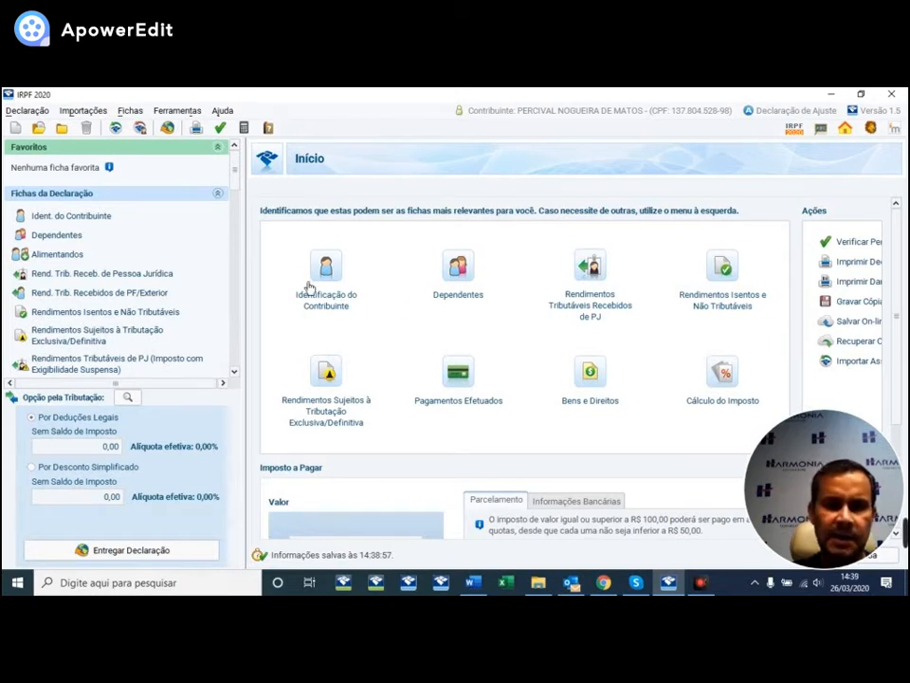
click(332, 283)
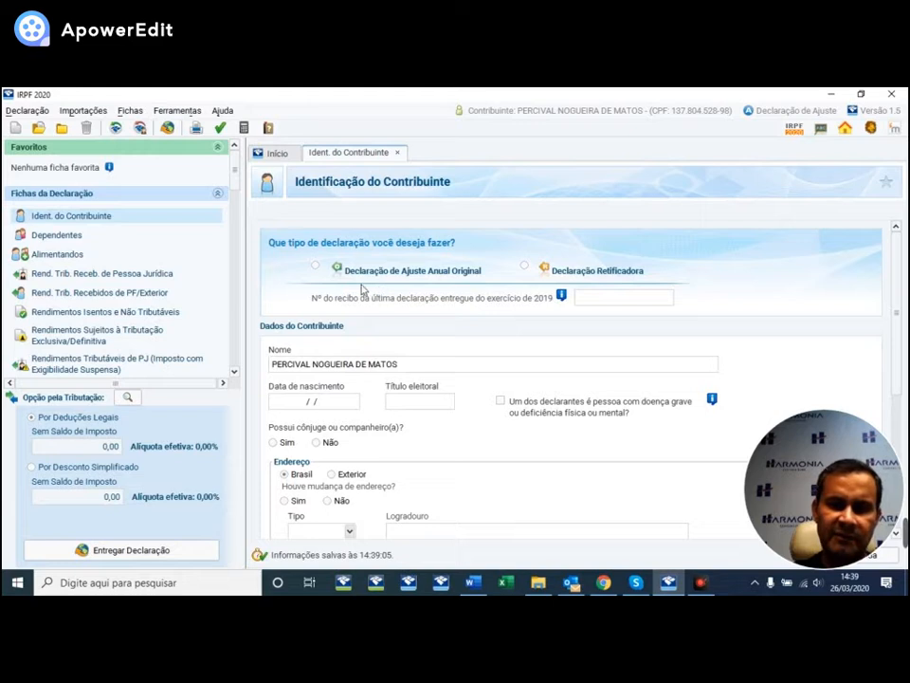
click(315, 268)
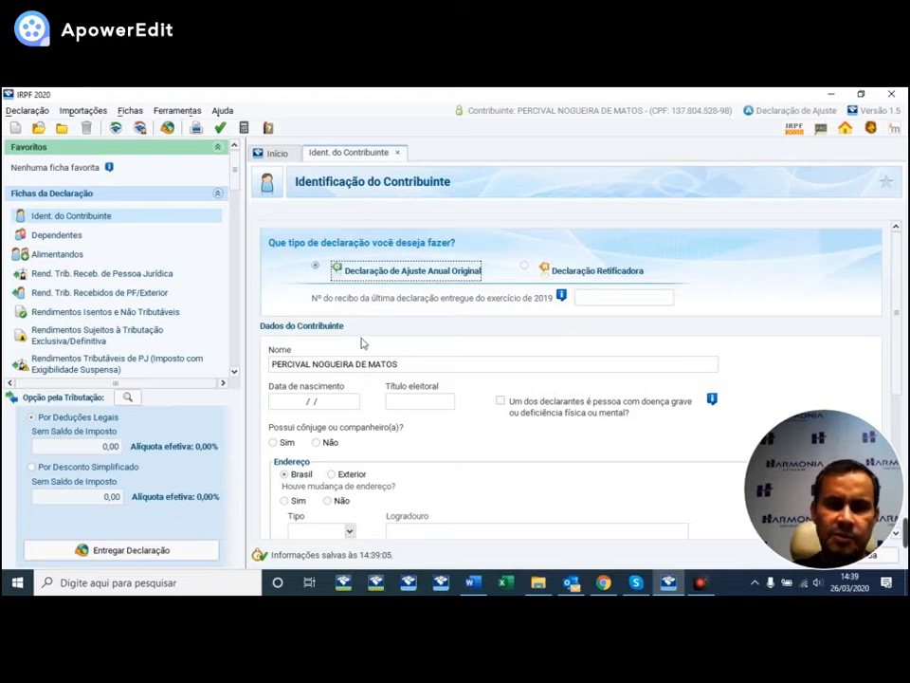
scroll(461, 368, down, 2)
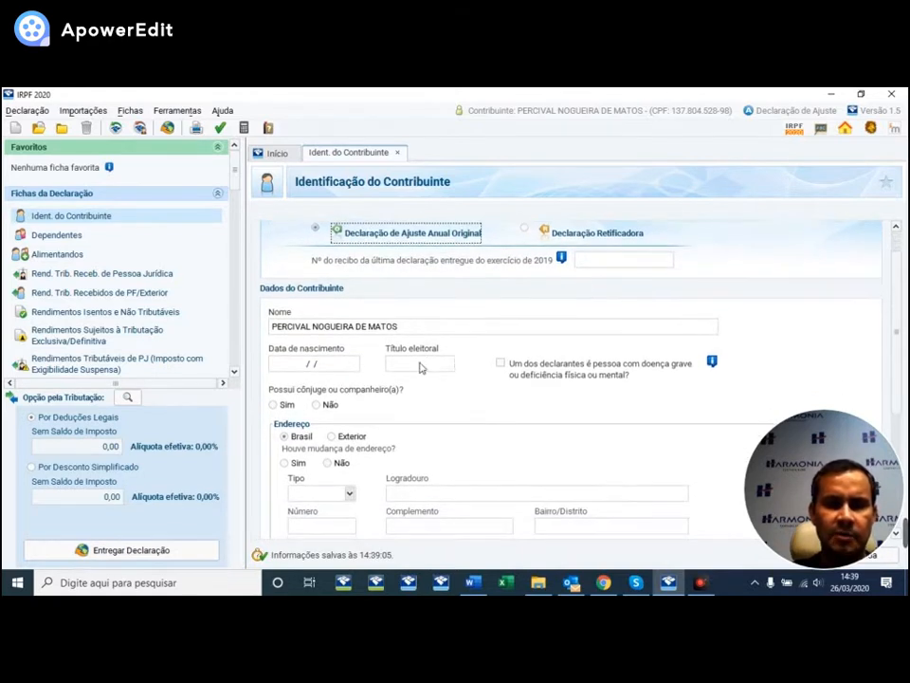
click(302, 361)
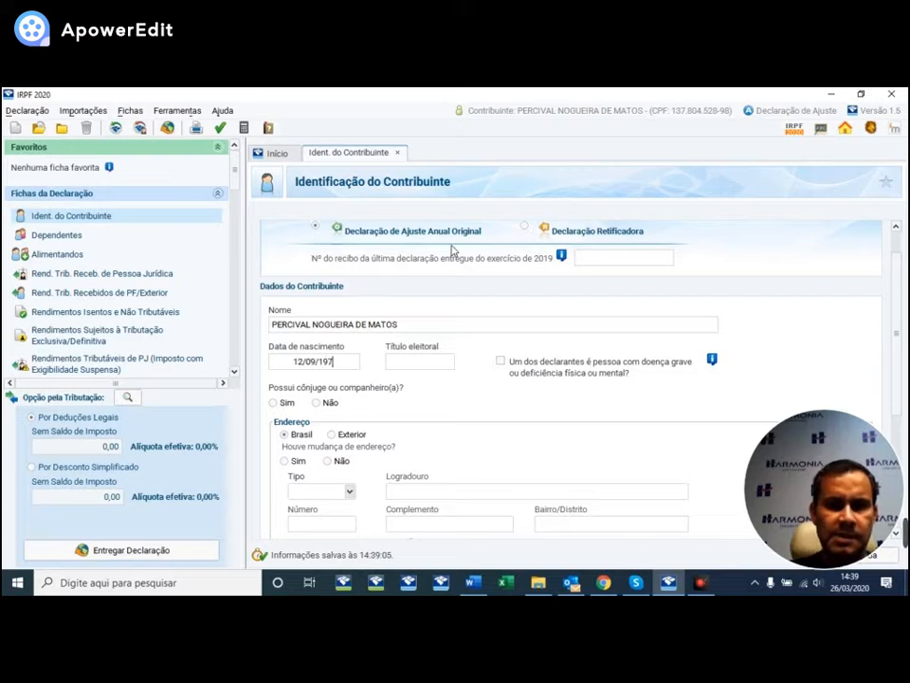
key(Tab)
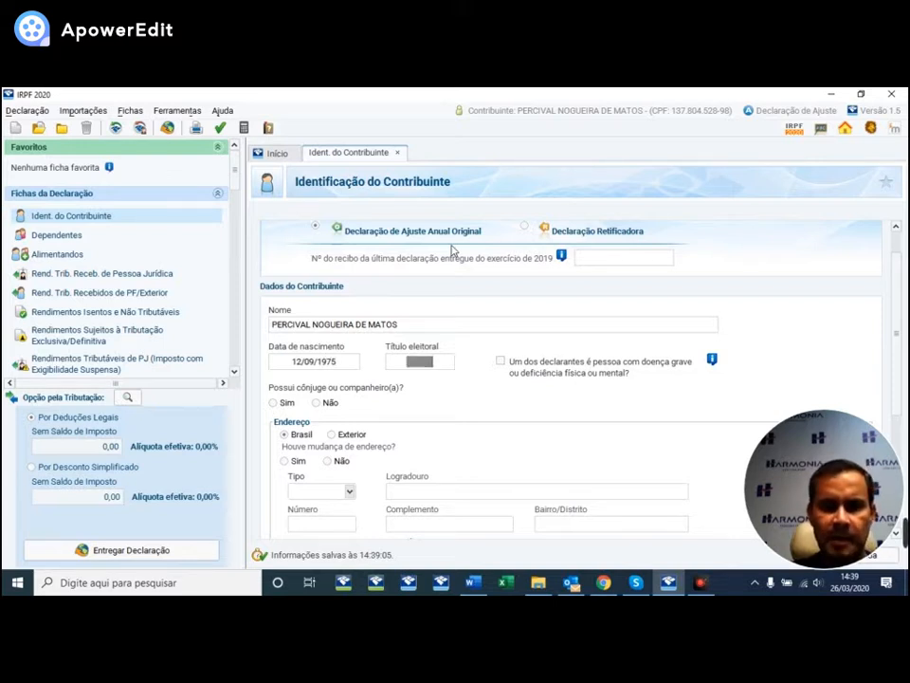
key(Tab)
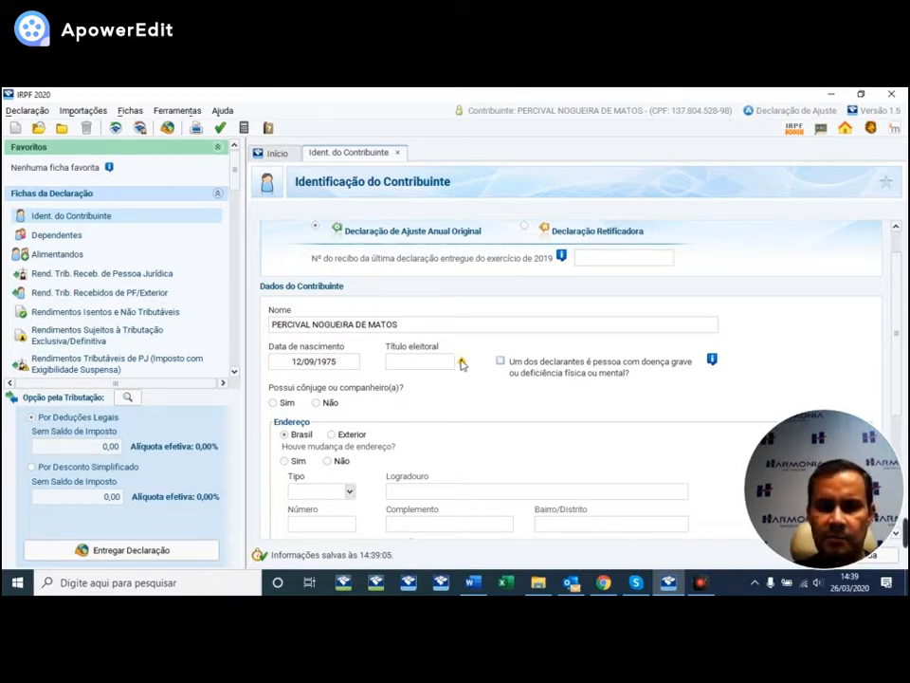
mouse_move(462, 368)
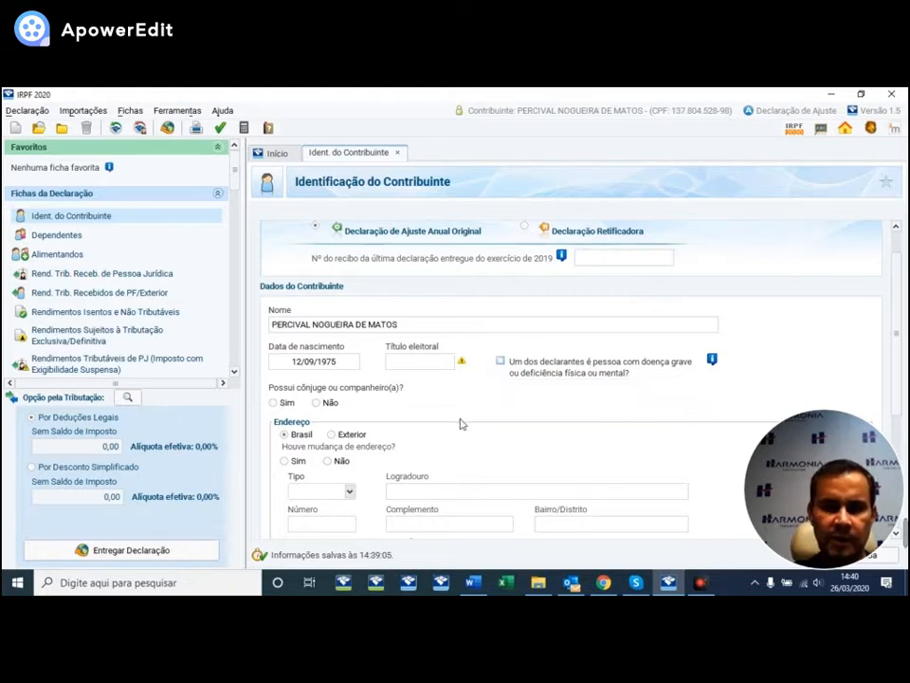
- Indicate the taxpayer has a spouse and enter the spouse's CPF
click(274, 404)
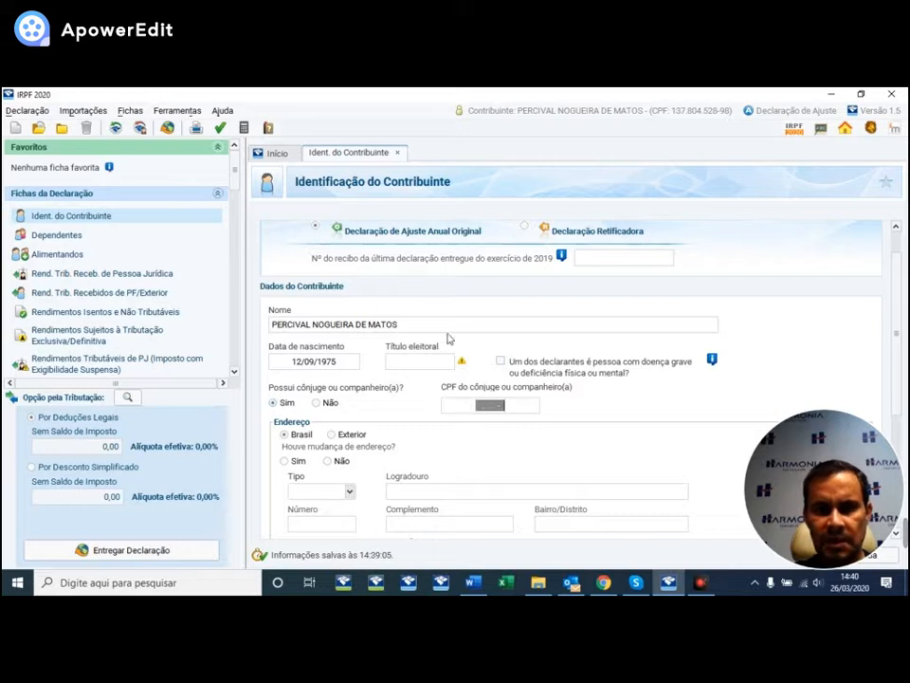
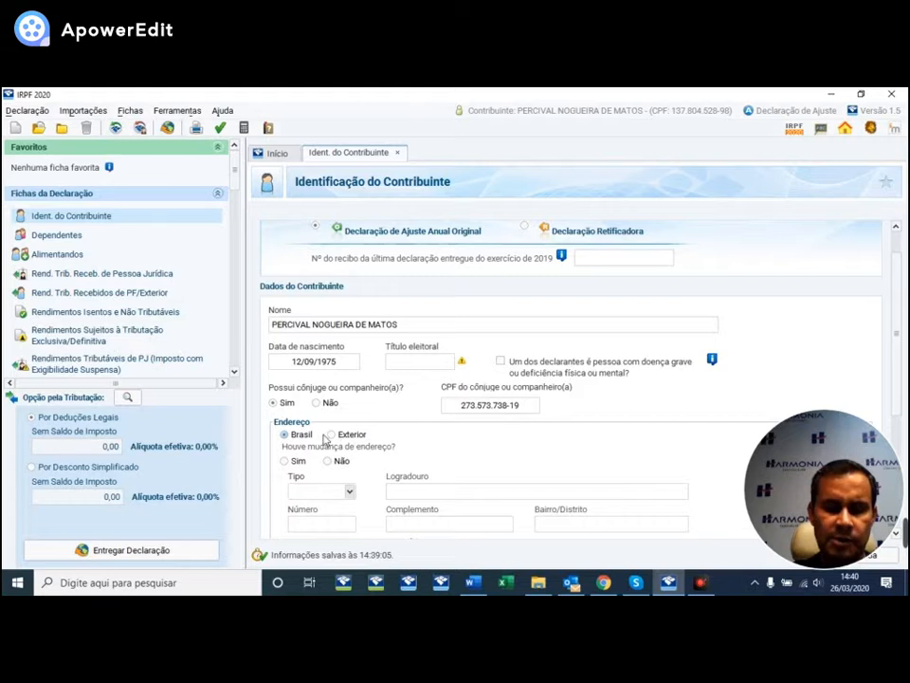
scroll(374, 375, down, 1)
scroll(375, 375, down, 2)
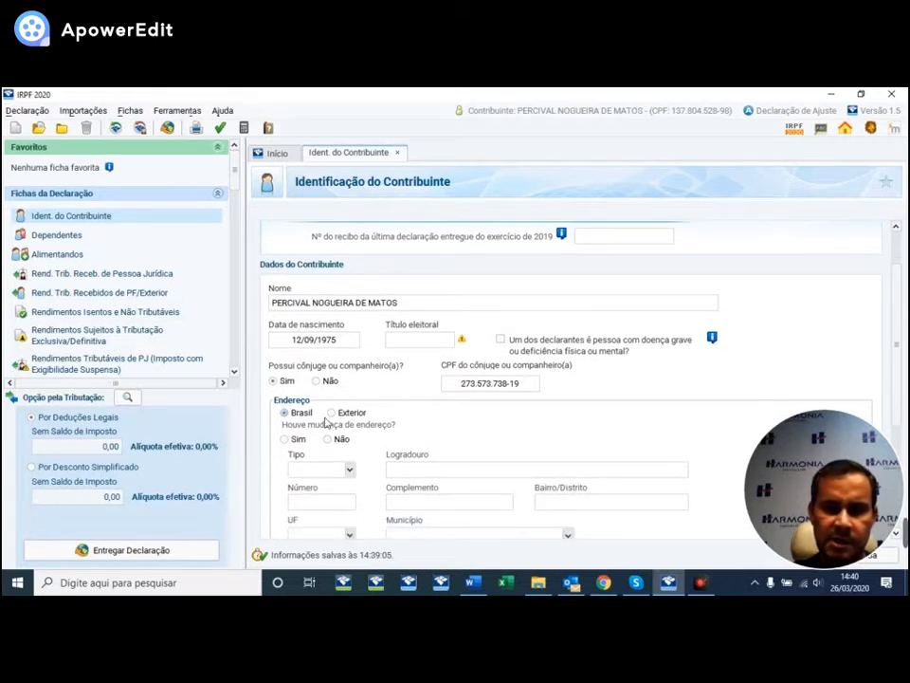
scroll(529, 345, down, 6)
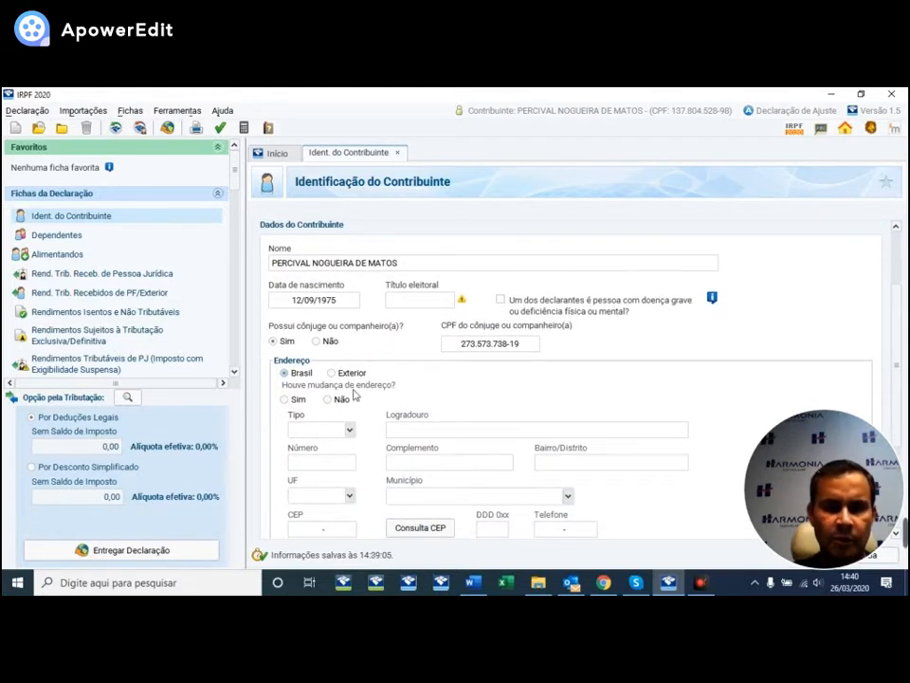
scroll(283, 393, down, 2)
- Answer Não to the address-change question, leaving the street type list unselected
click(328, 375)
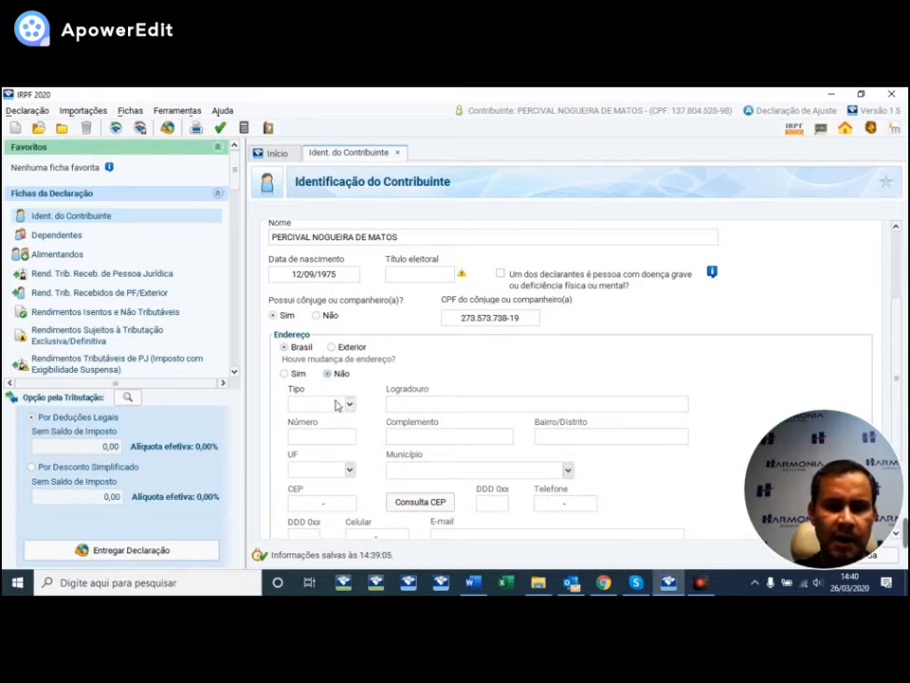
scroll(337, 406, down, 5)
scroll(353, 410, down, 4)
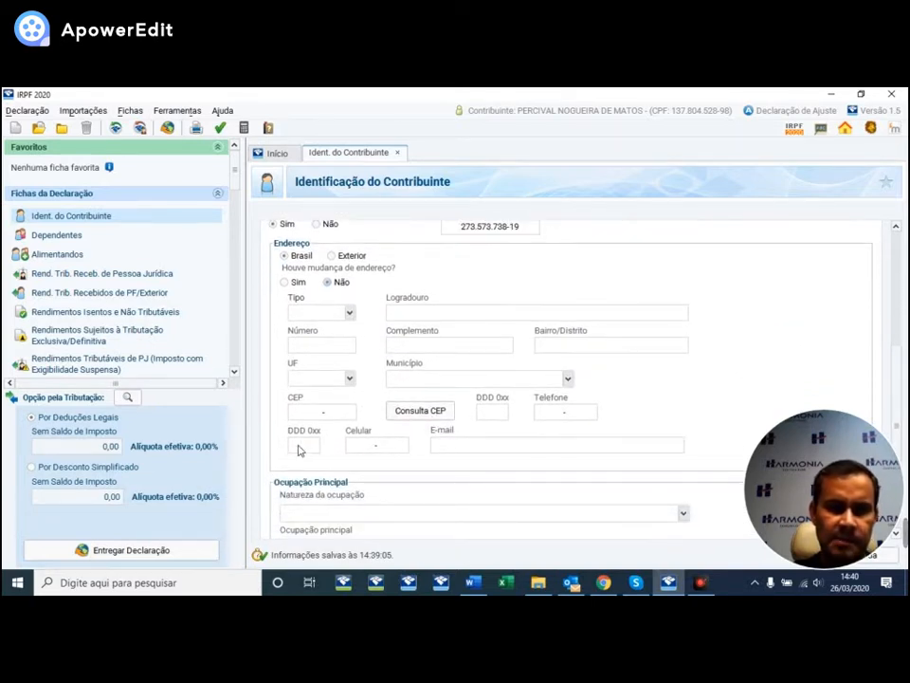
click(350, 313)
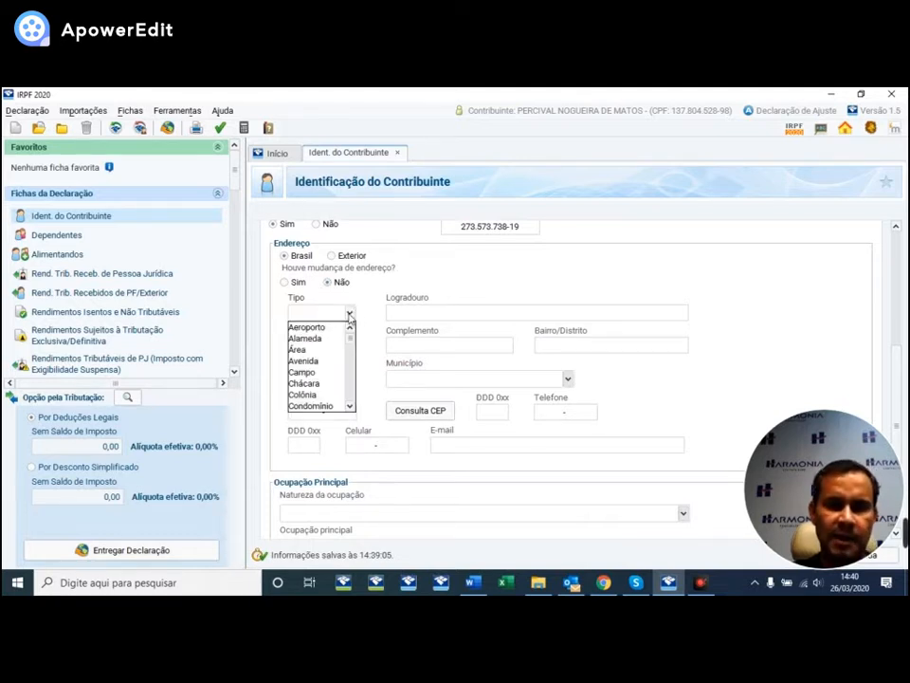
scroll(320, 374, down, 15)
scroll(320, 381, up, 15)
click(357, 284)
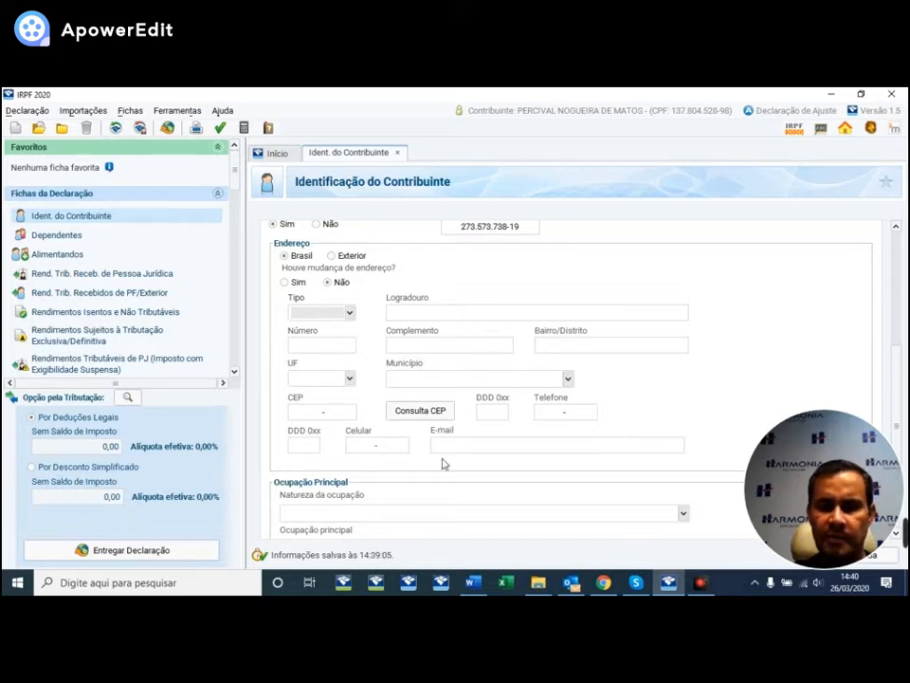
scroll(898, 354, down, 2)
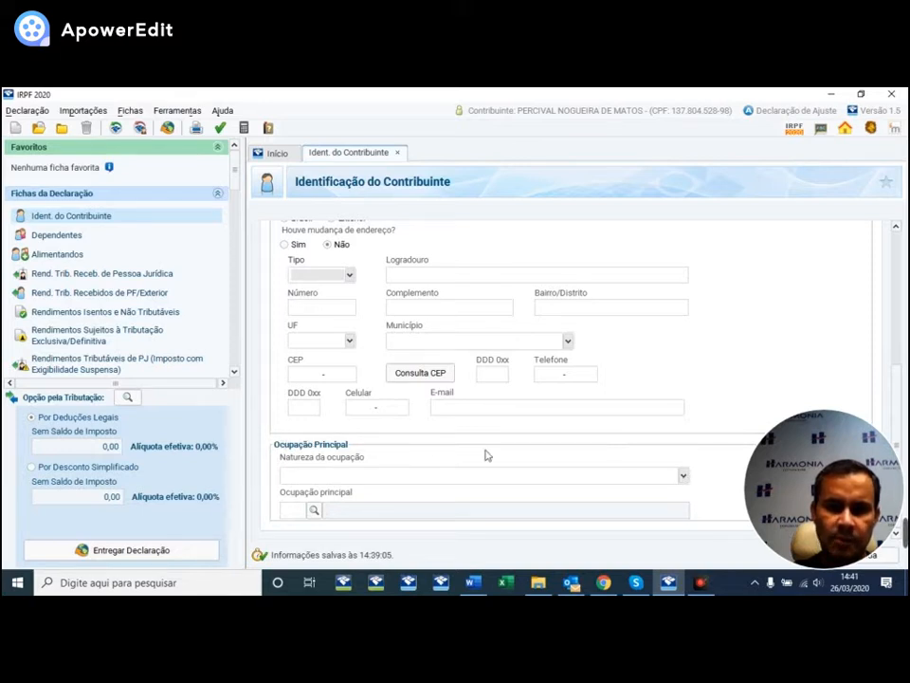
- Set occupation nature to 12 (business owner) and main occupation to 241 Advogado
click(683, 474)
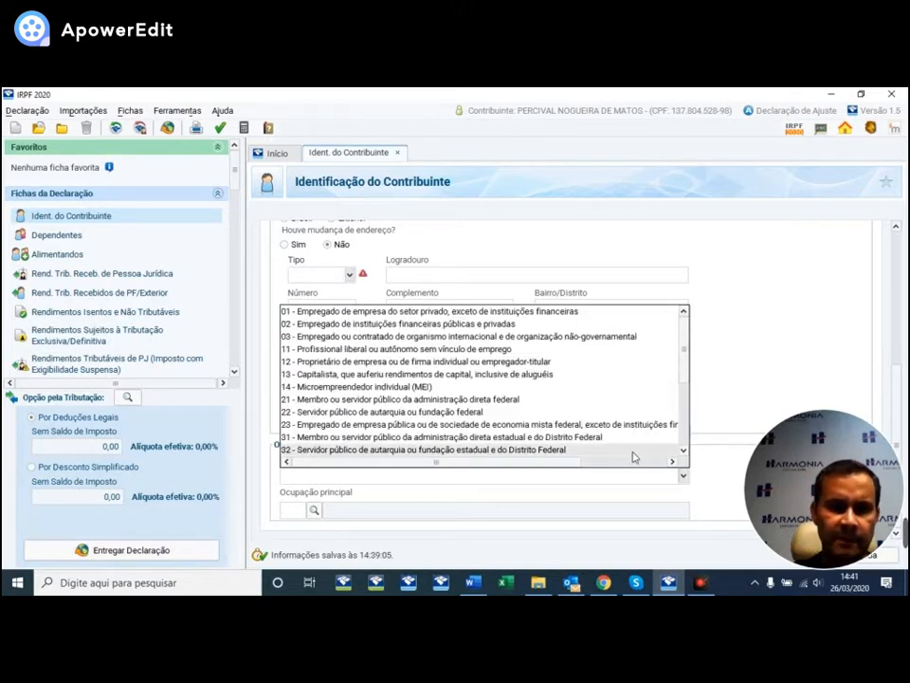
click(345, 362)
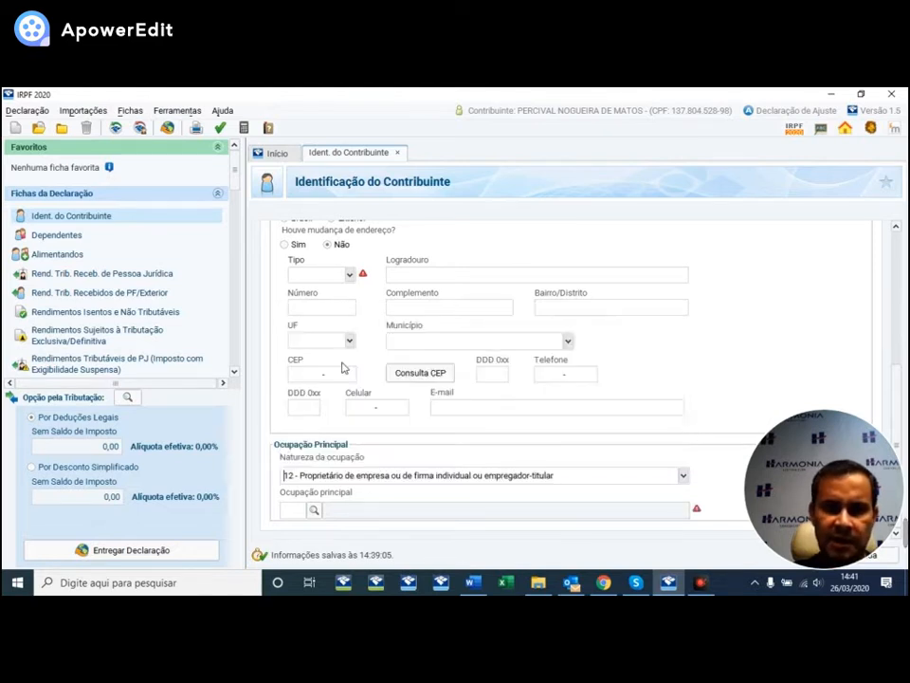
click(313, 510)
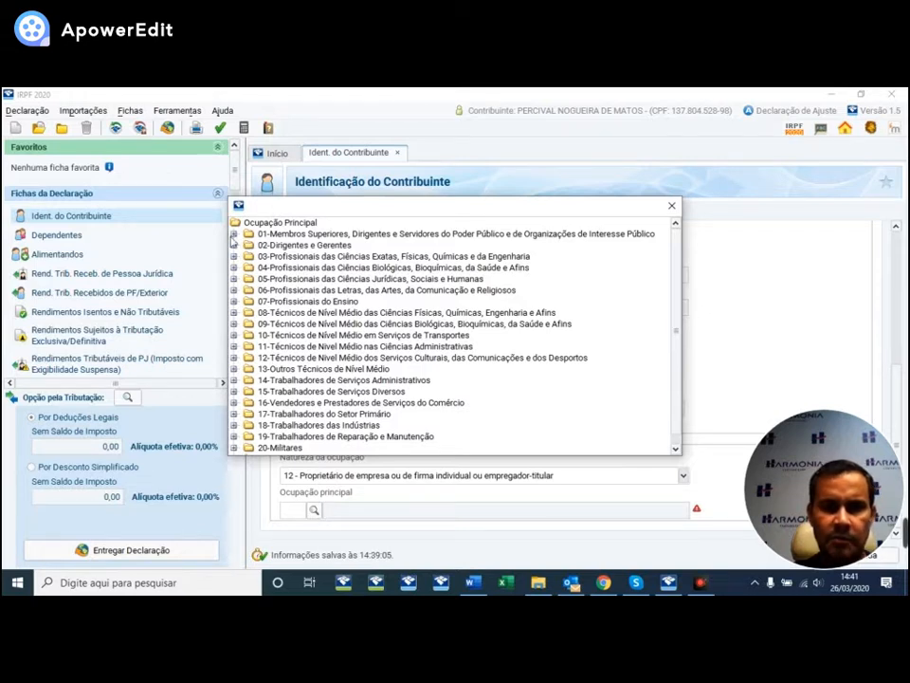
scroll(317, 342, down, 1)
scroll(313, 346, up, 1)
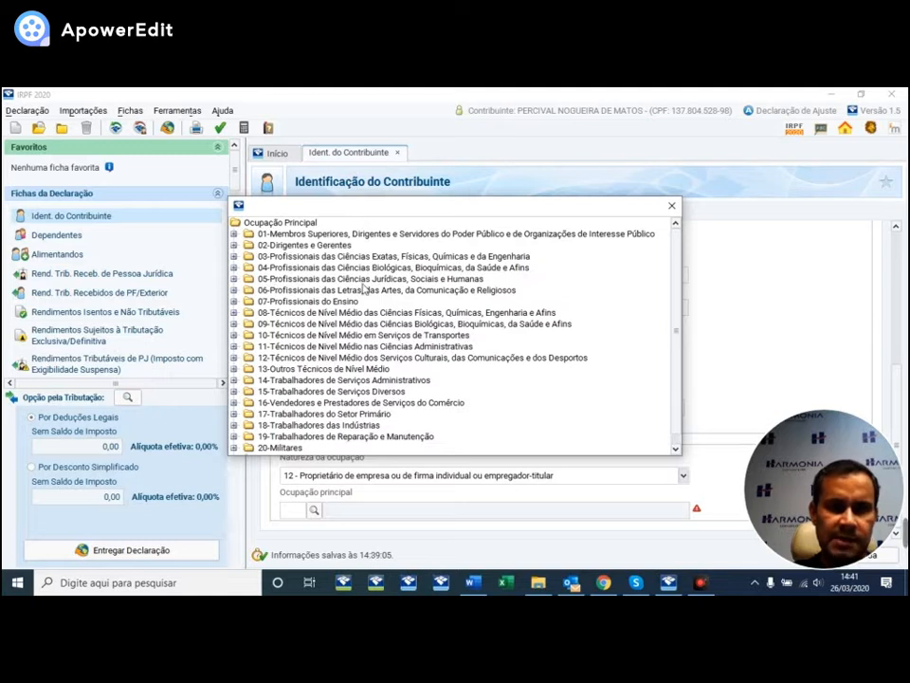
click(234, 279)
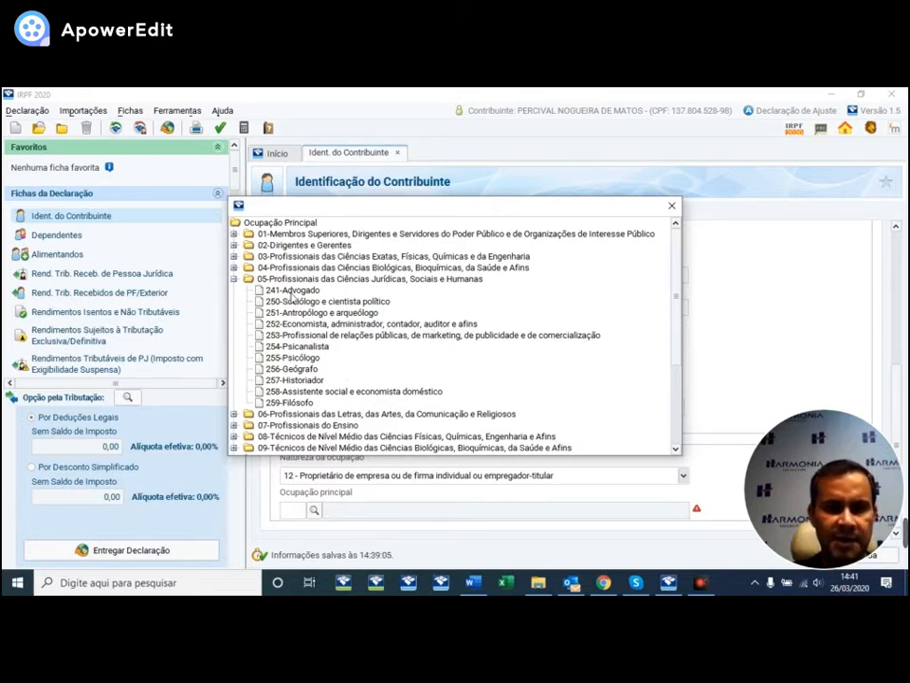
click(292, 292)
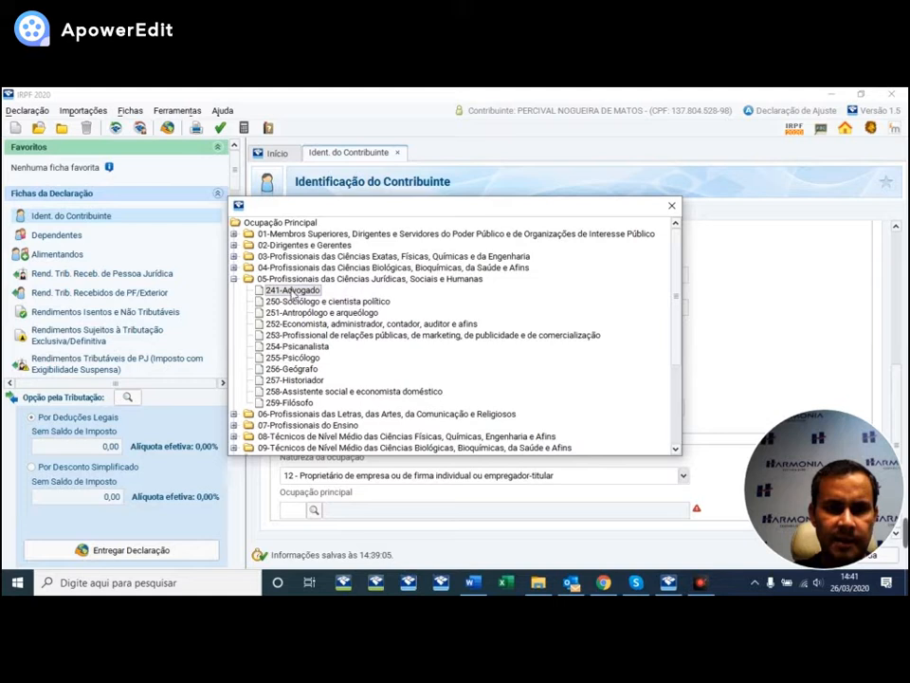
double_click(296, 291)
scroll(904, 358, down, 1)
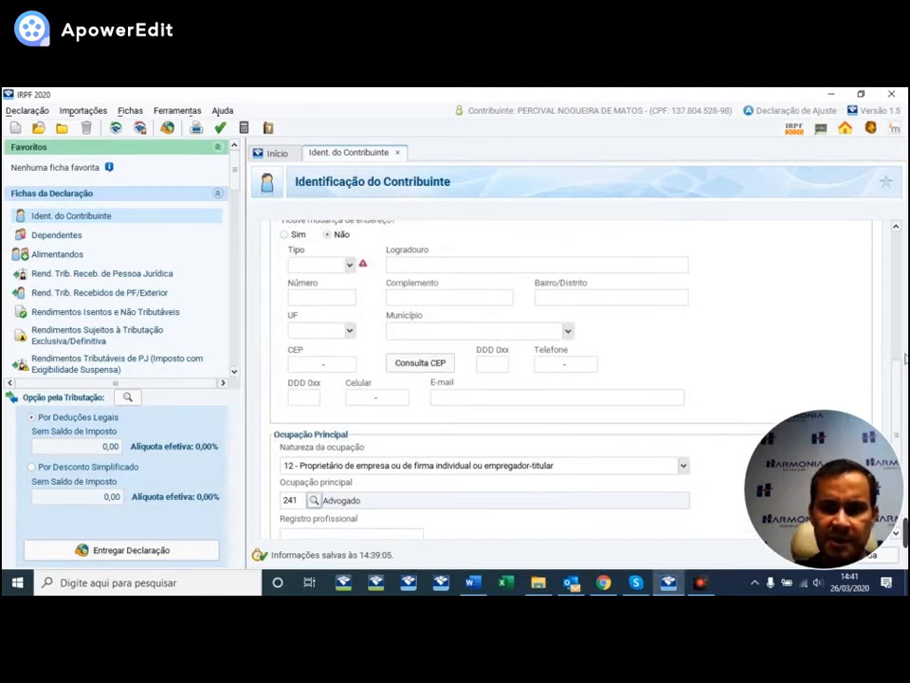
- Change the main occupation to 252 Economista, administrador, contador, auditor e afins
scroll(894, 379, down, 1)
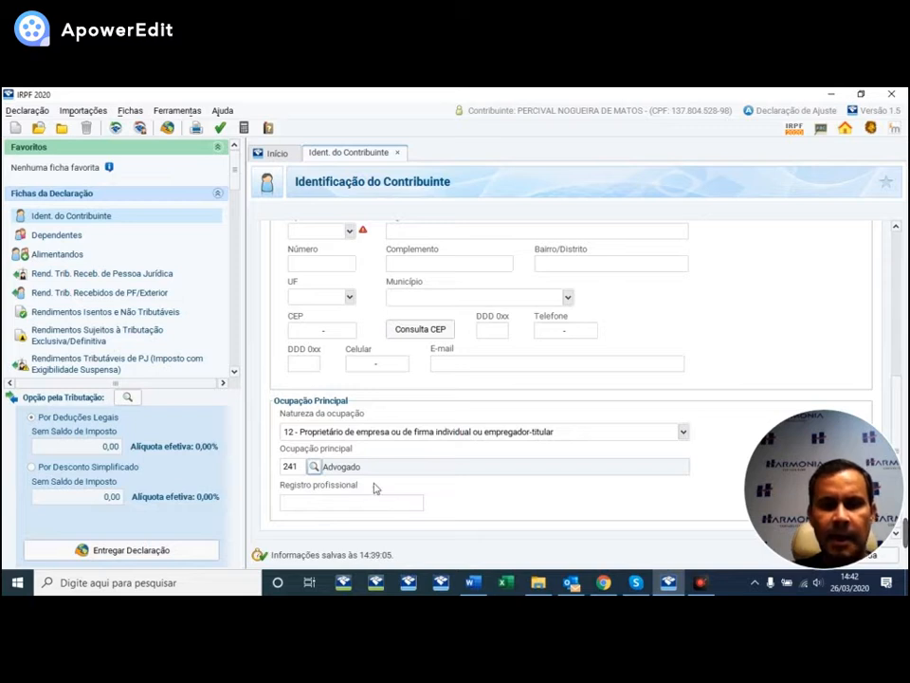
click(313, 466)
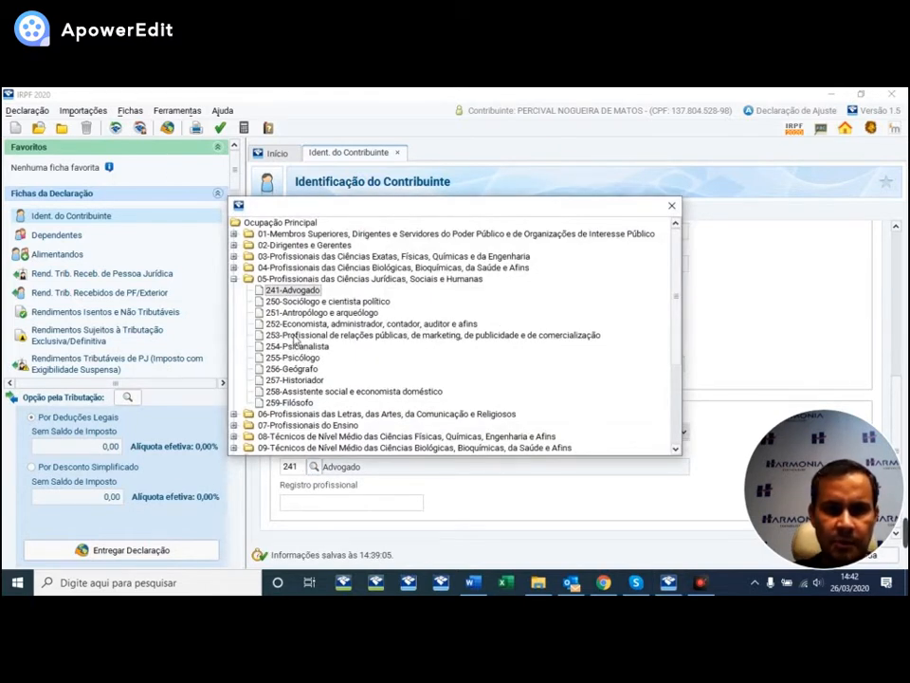
double_click(334, 324)
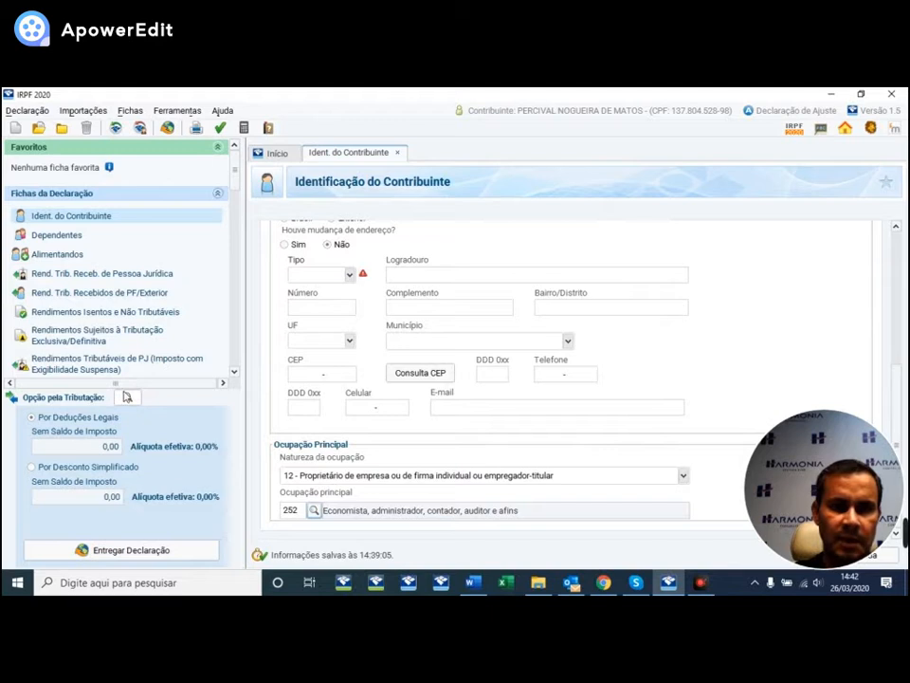
- Set the address street type to Rua
click(349, 274)
scroll(330, 327, down, 2)
scroll(330, 327, down, 8)
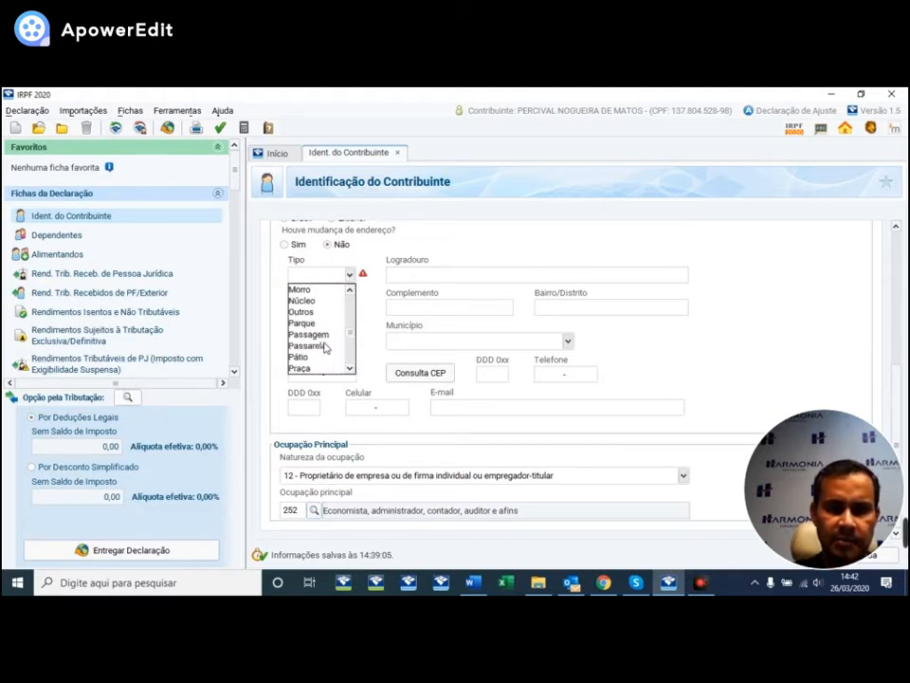
click(301, 334)
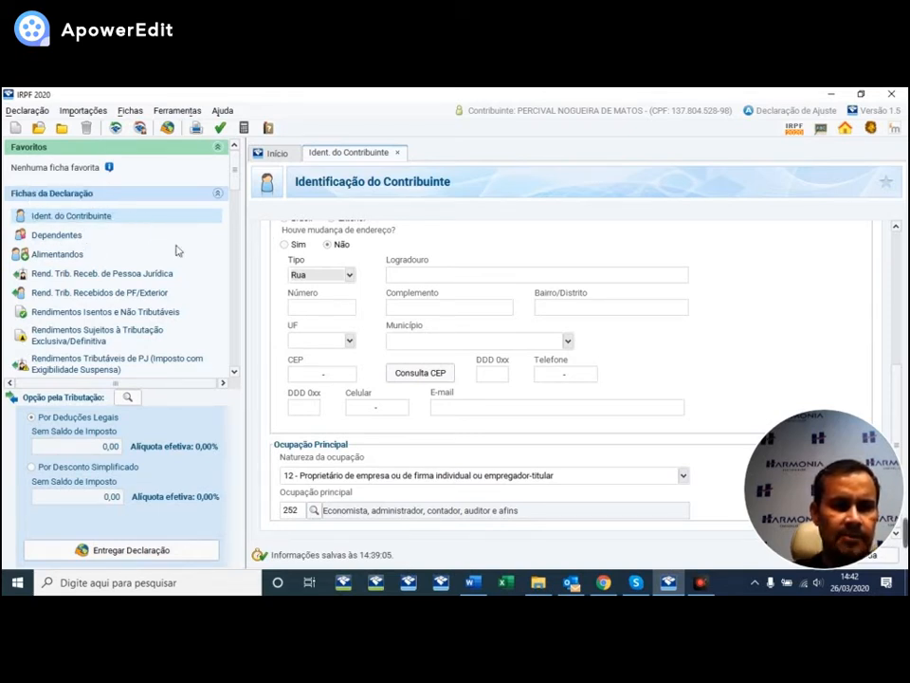
- Go to the Dependentes section and check its empty list with 0,00 deduction
click(49, 238)
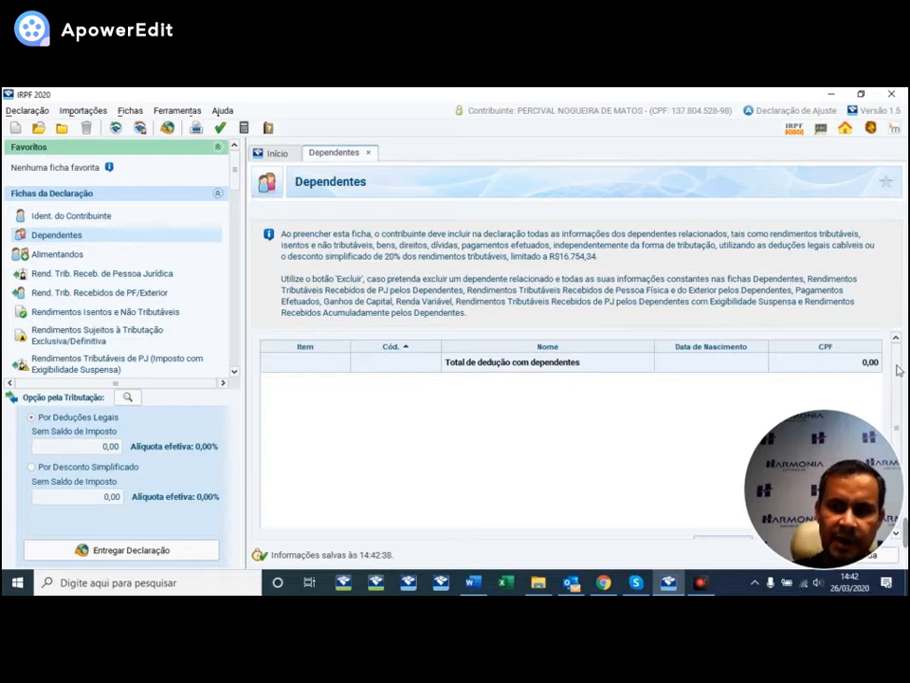
drag(897, 370, 898, 392)
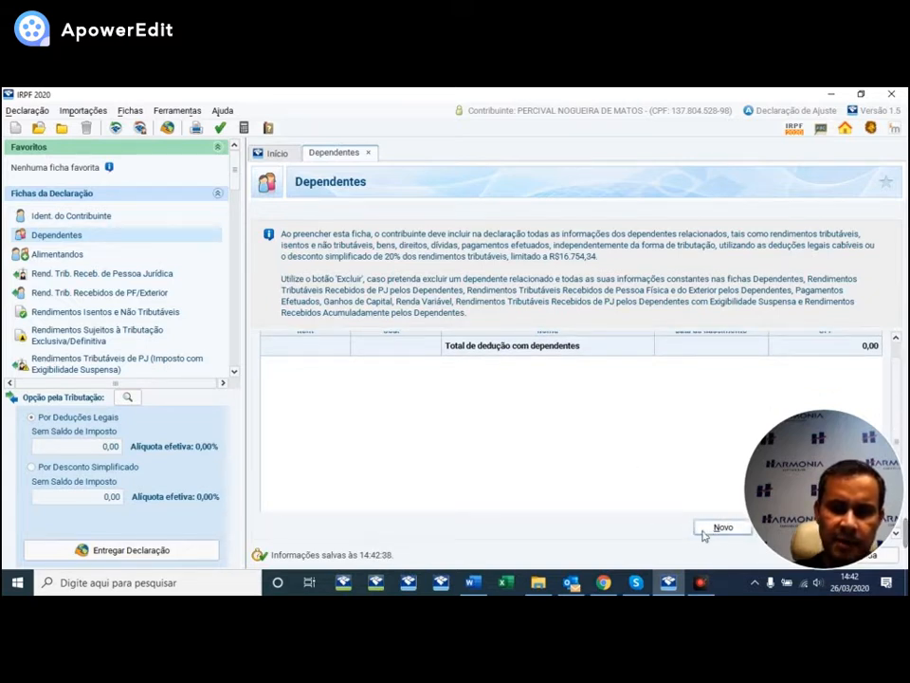
drag(822, 464, 822, 146)
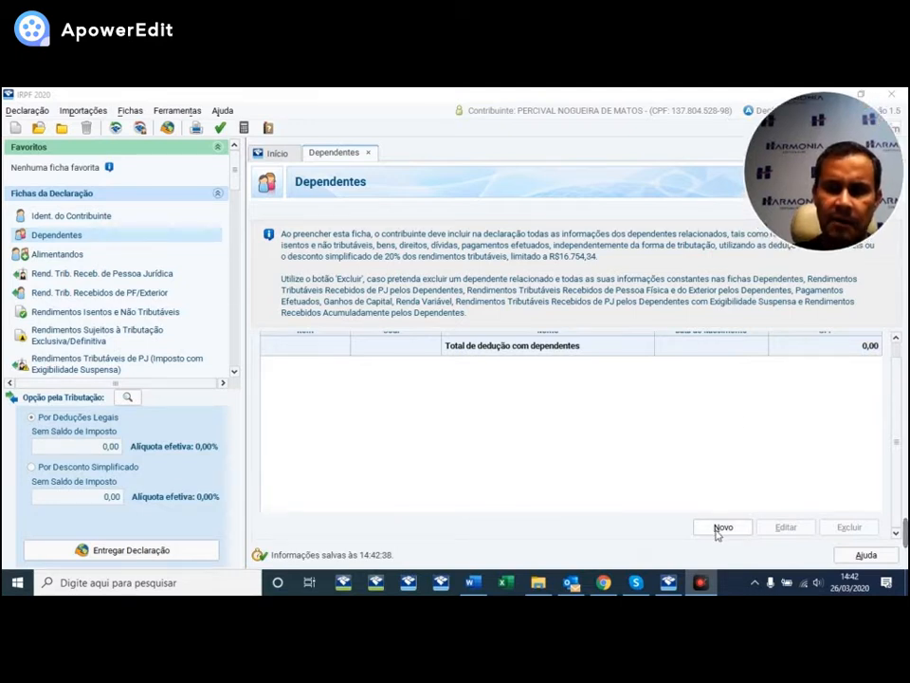
- Add a type-21 child dependent born 25/05/2007 without CPF, giving a 2.275,08 deduction
click(717, 531)
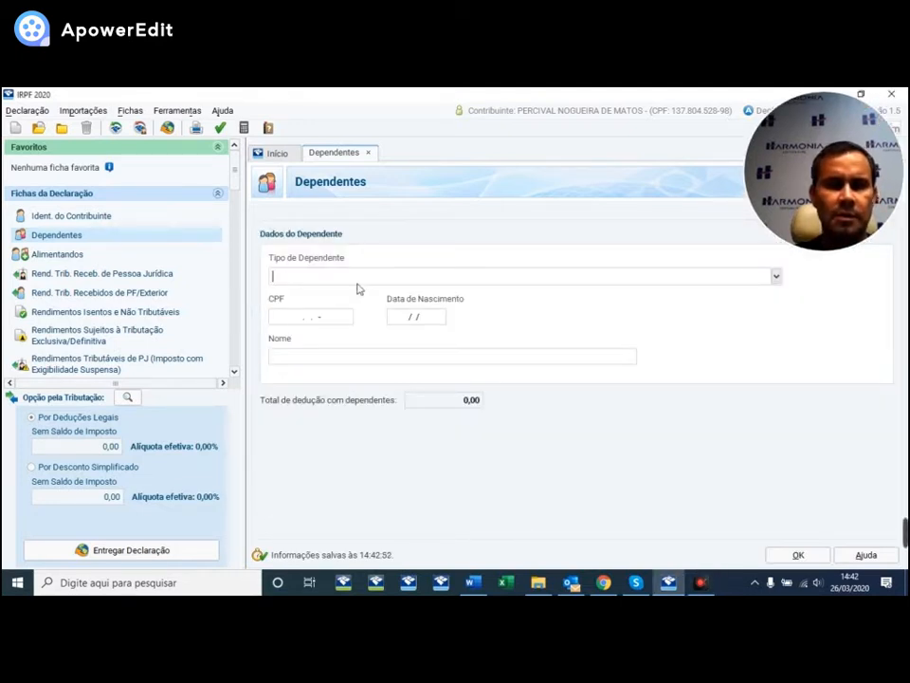
click(776, 276)
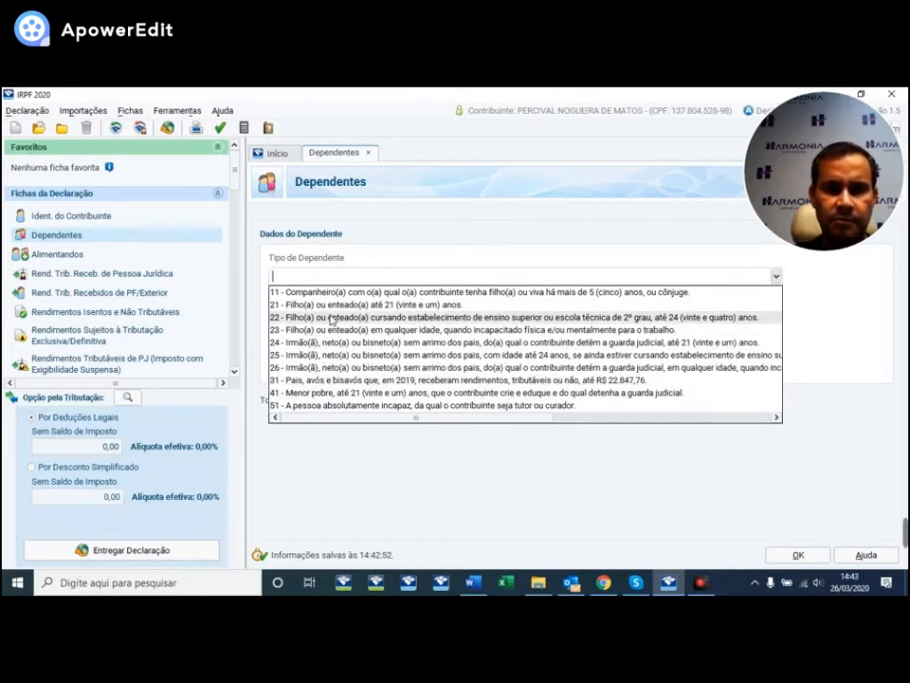
click(339, 305)
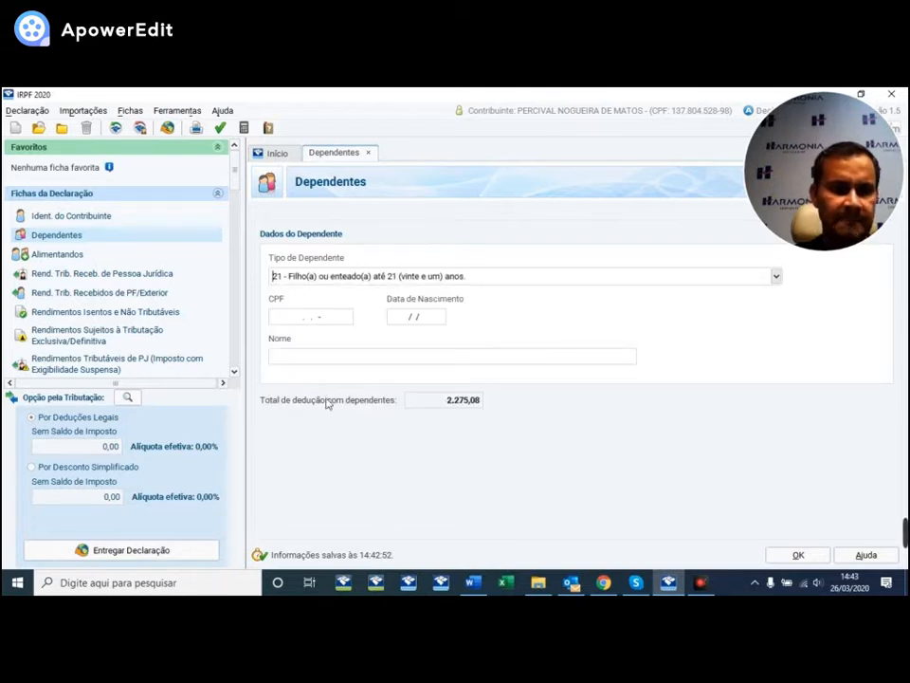
click(289, 316)
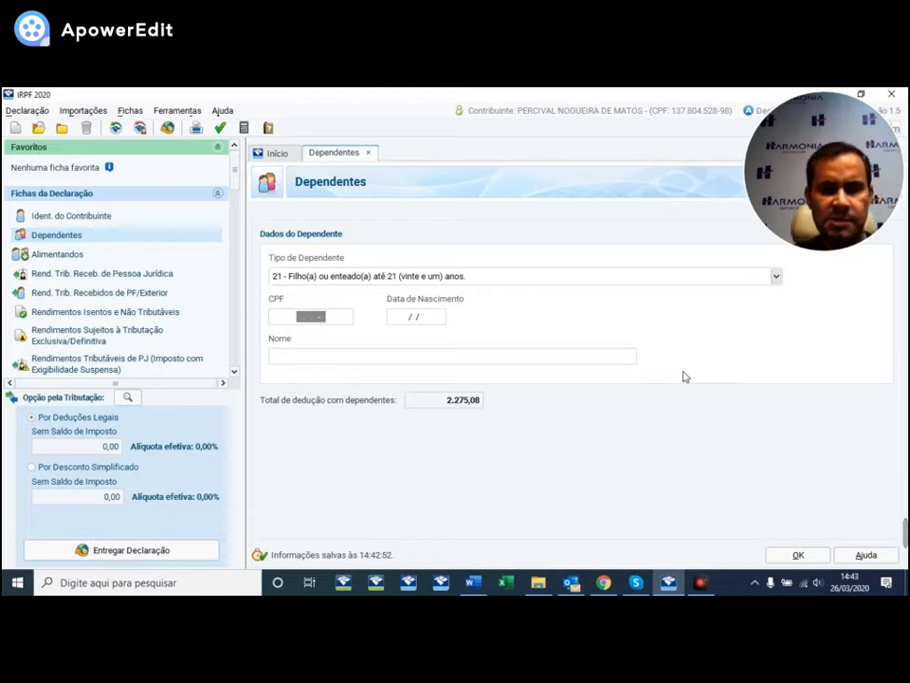
key(Tab)
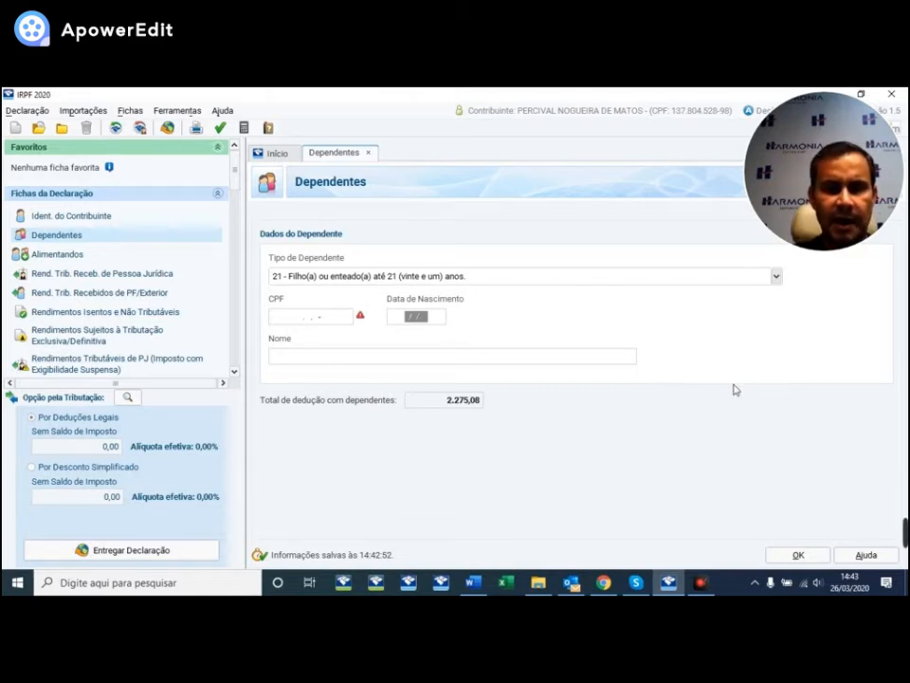
text(25052007)
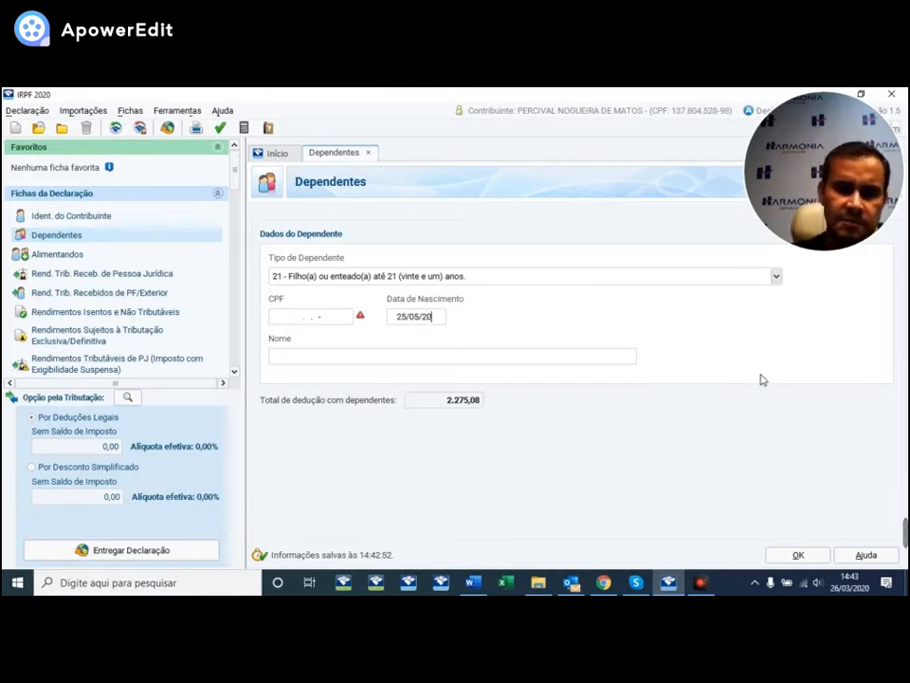
key(Tab)
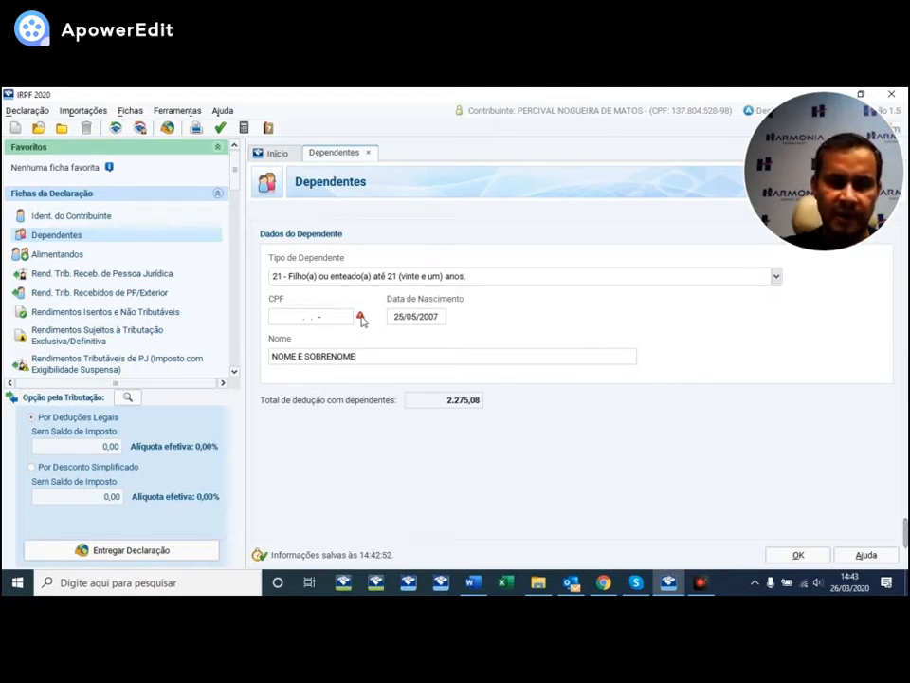
mouse_move(363, 322)
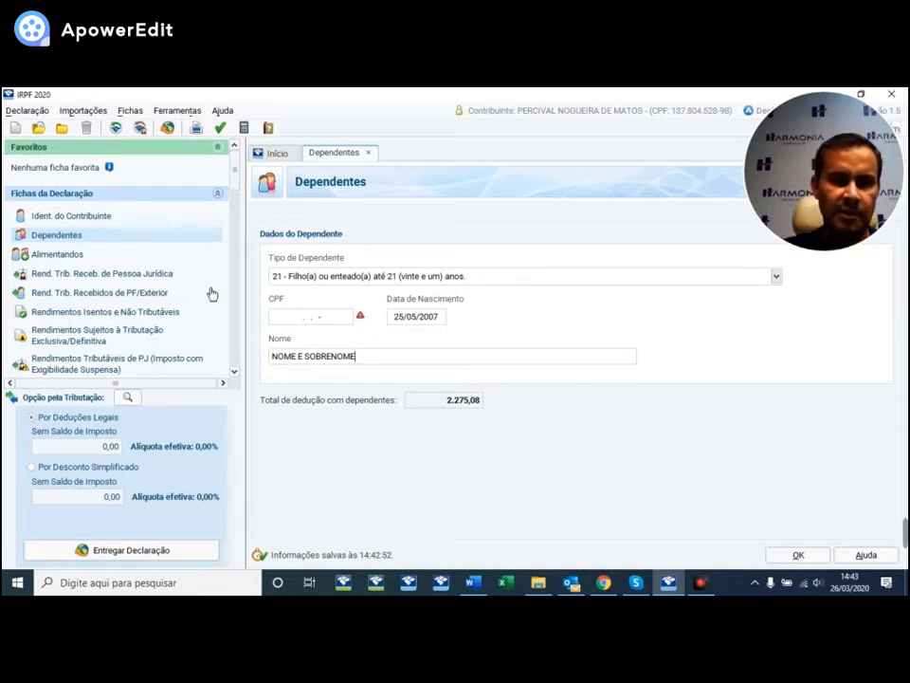
click(800, 556)
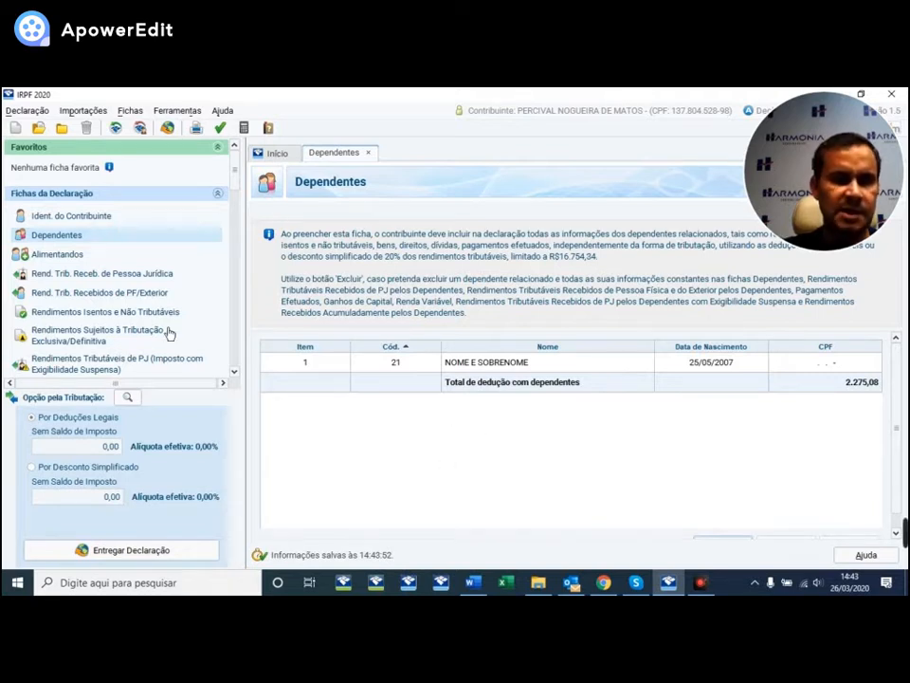
- Open Alimentandos, view a new alimentando form, and close it without adding anyone
click(58, 254)
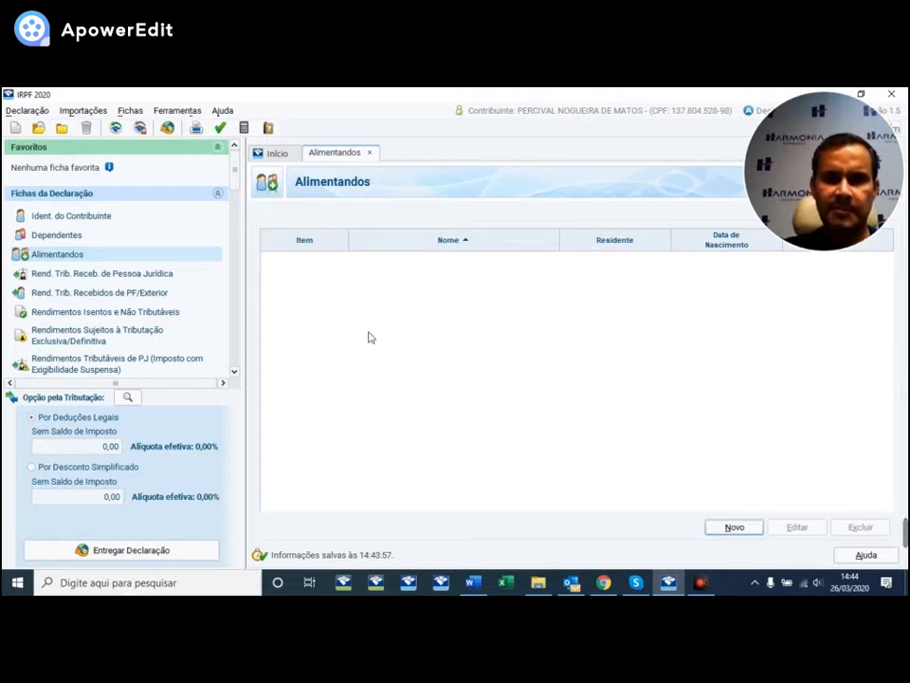
click(747, 528)
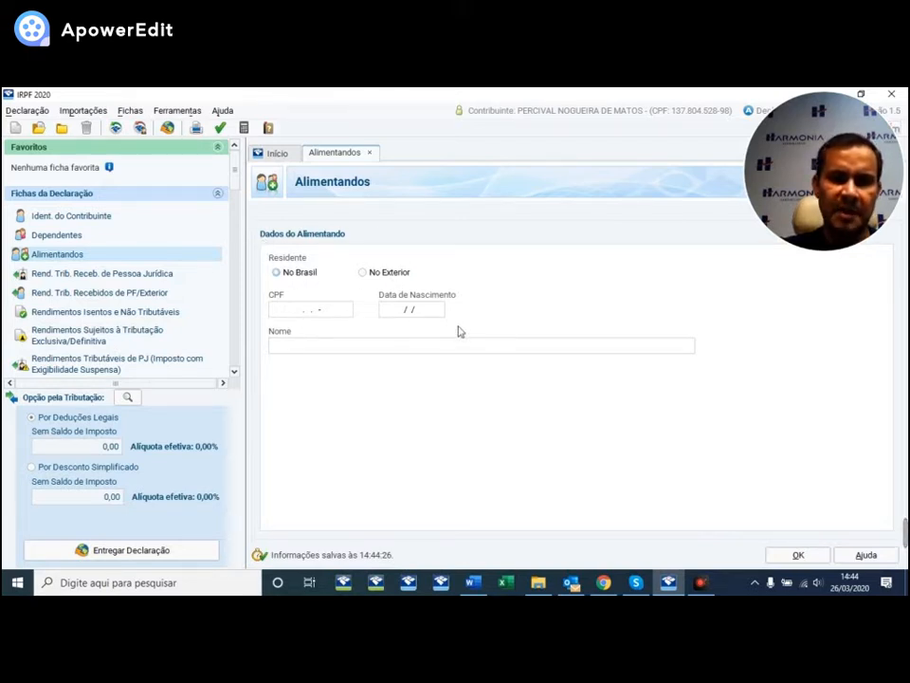
click(797, 556)
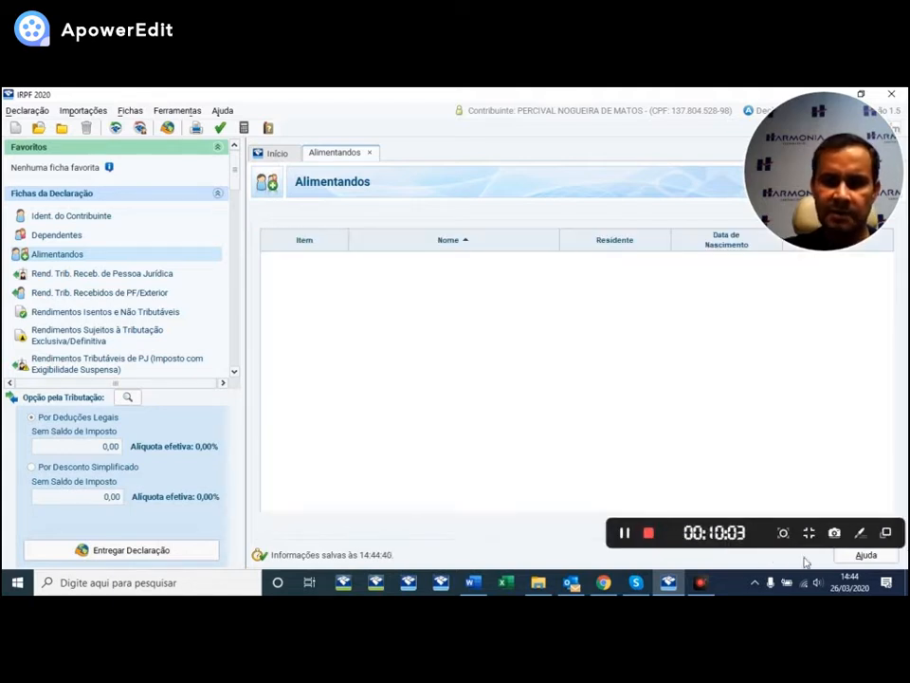
- Open taxable income from legal entities, check the Dependentes tab, then return to Titular
click(116, 276)
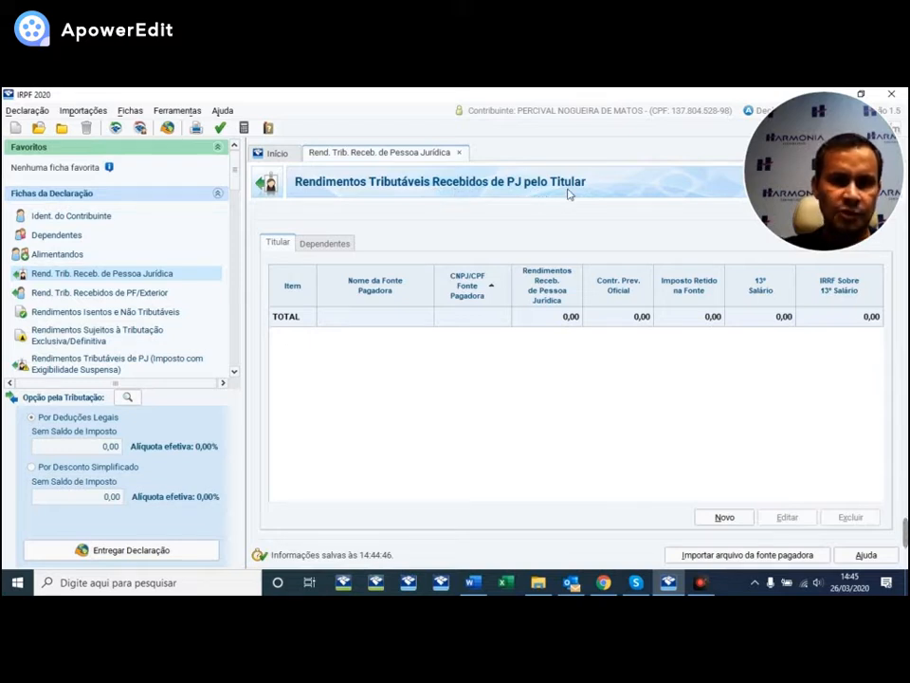
click(323, 243)
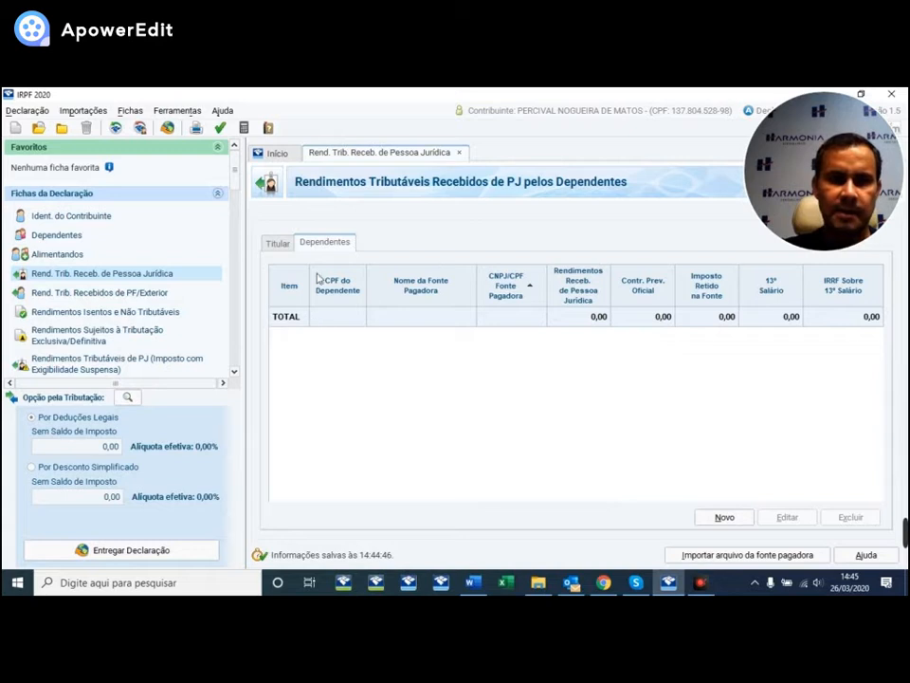
click(271, 240)
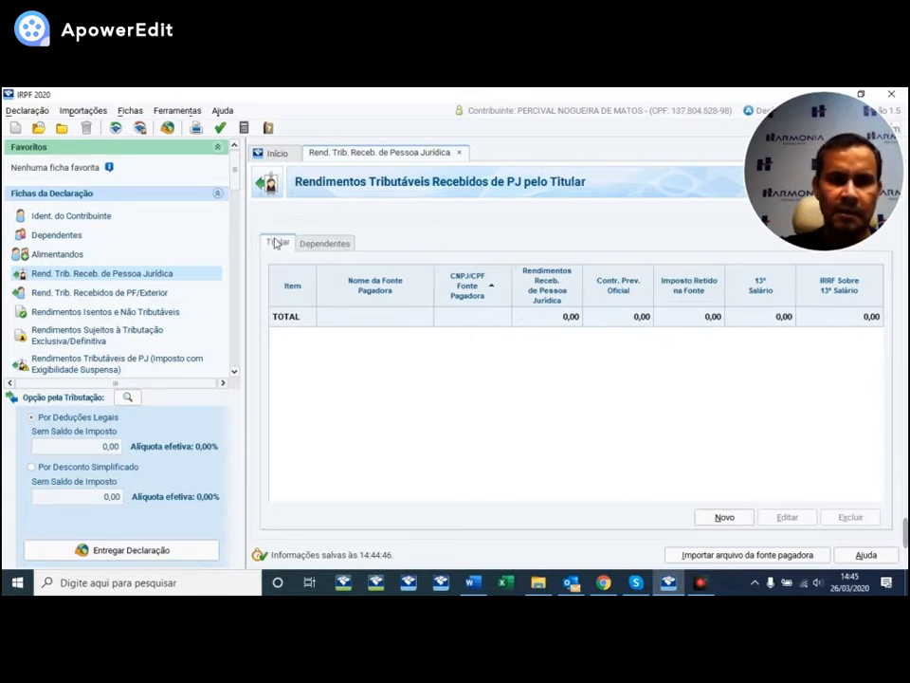
- Start a new paying-source entry by entering the payer's CNPJ so its name fills in
click(719, 516)
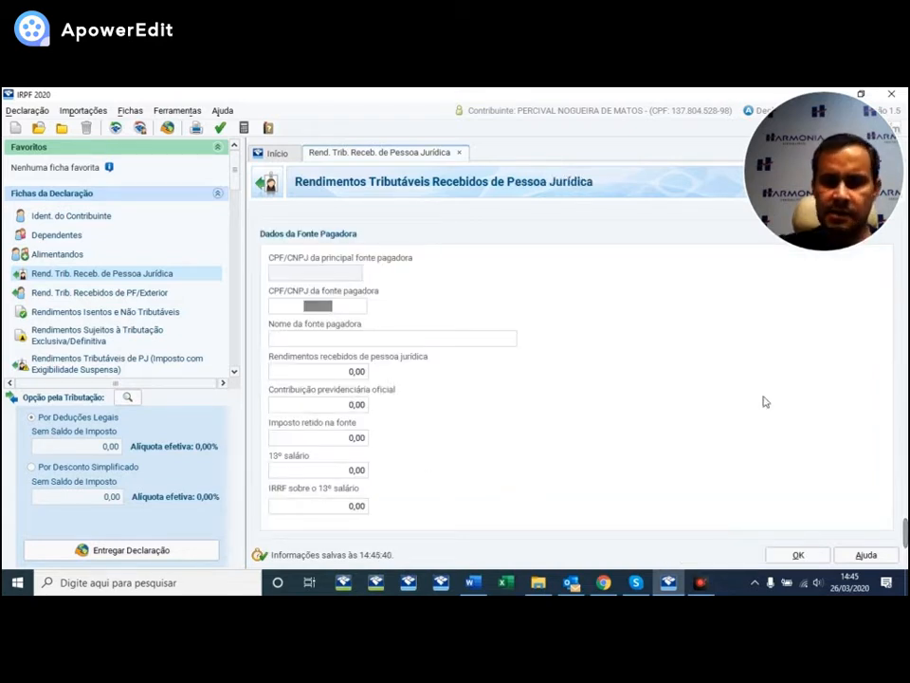
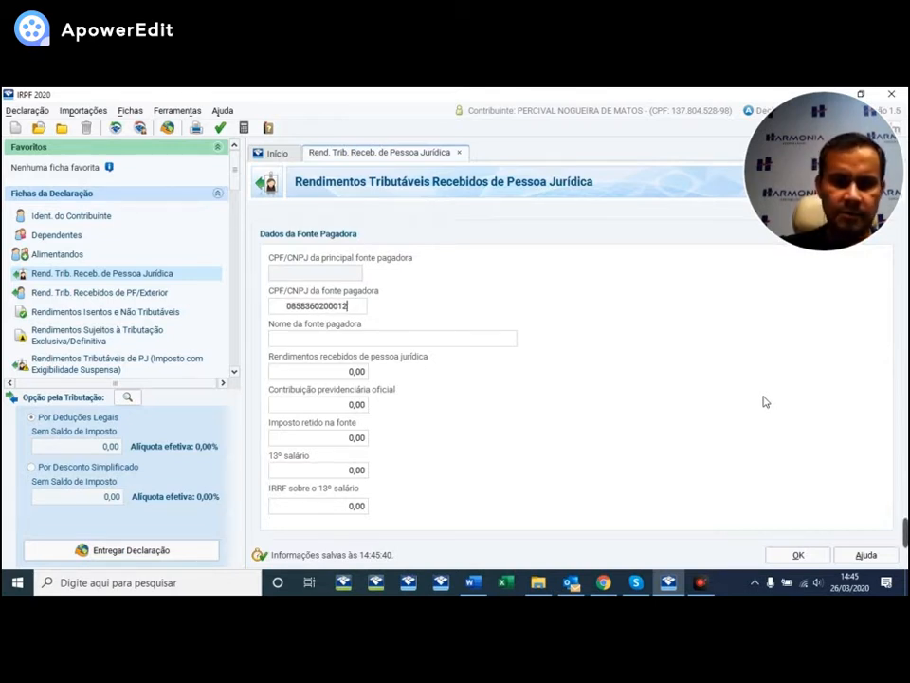
key(Tab)
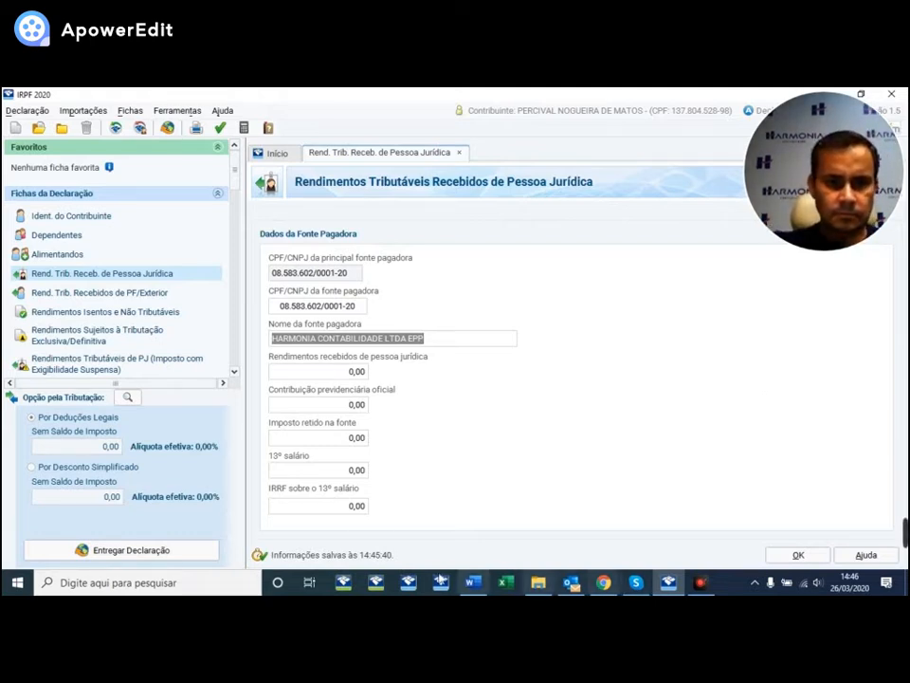
key(Tab)
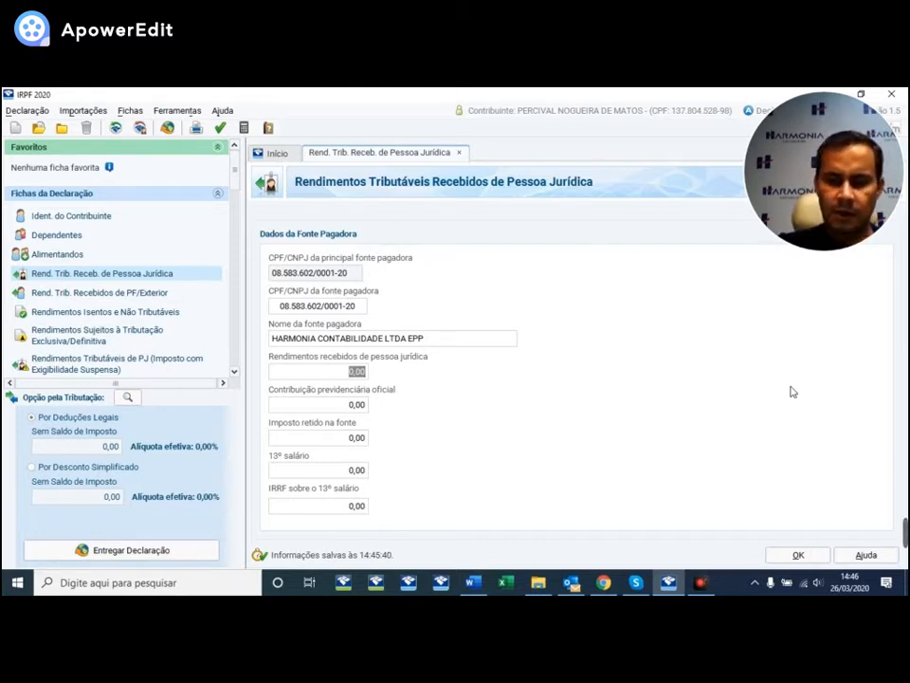
- Enter 78.000,00 income, 6.500,00 social security contribution and 7.200,00 withheld tax
text(78000)
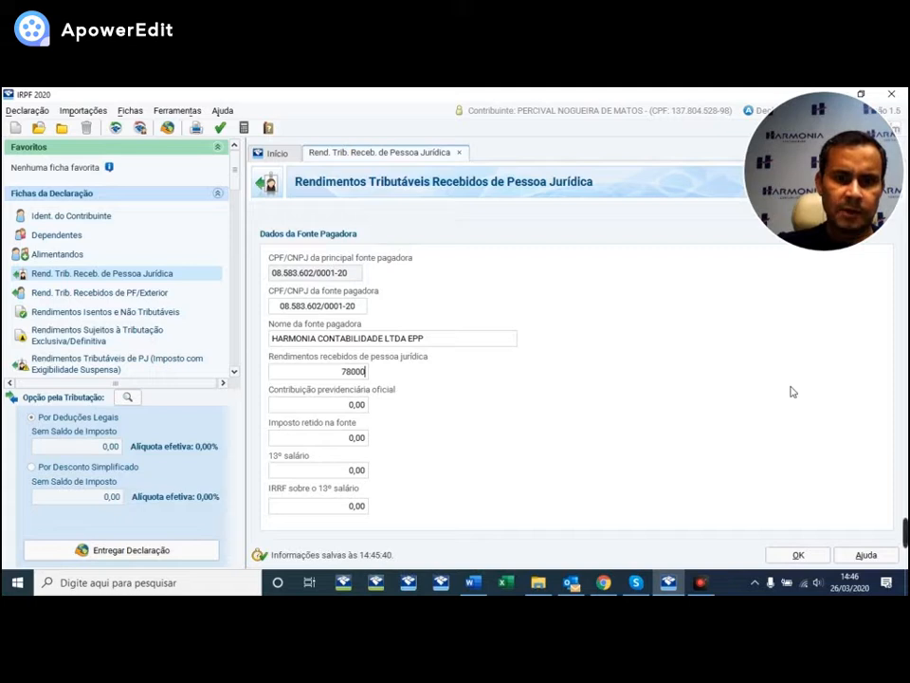
key(Tab)
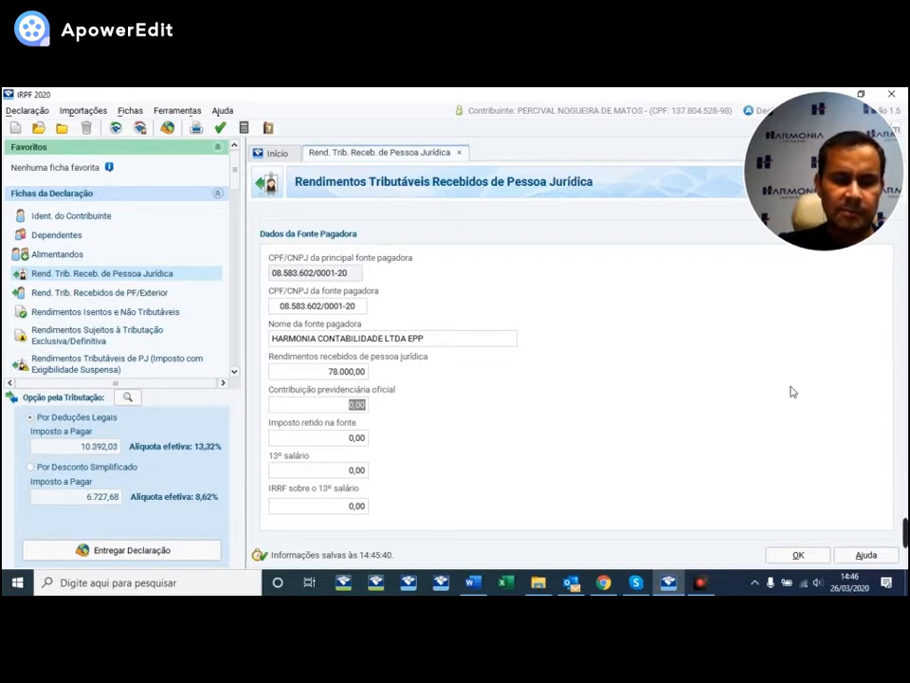
text(65)
key(Tab)
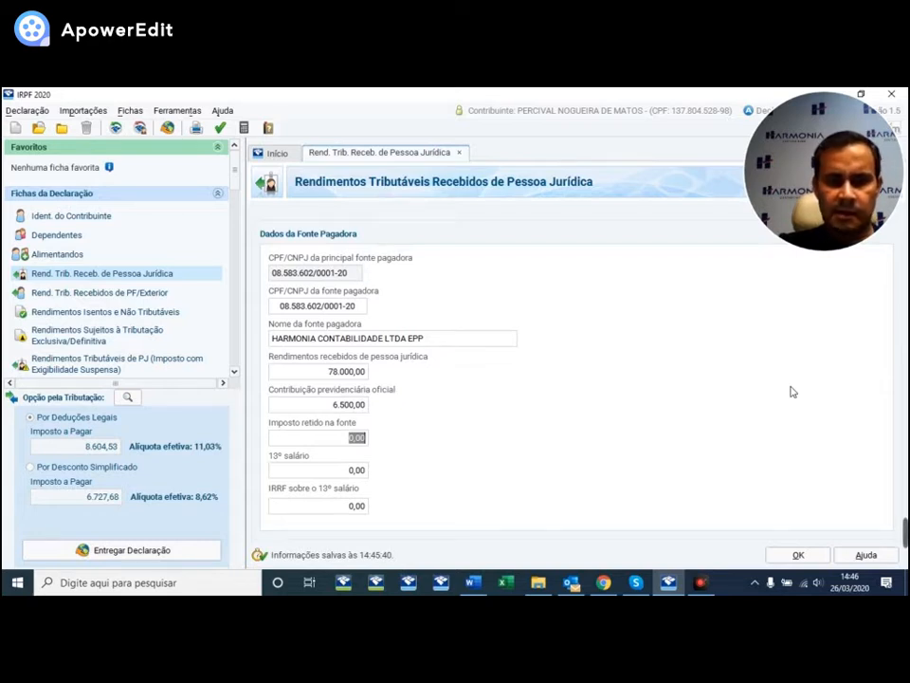
text(72)
key(Tab)
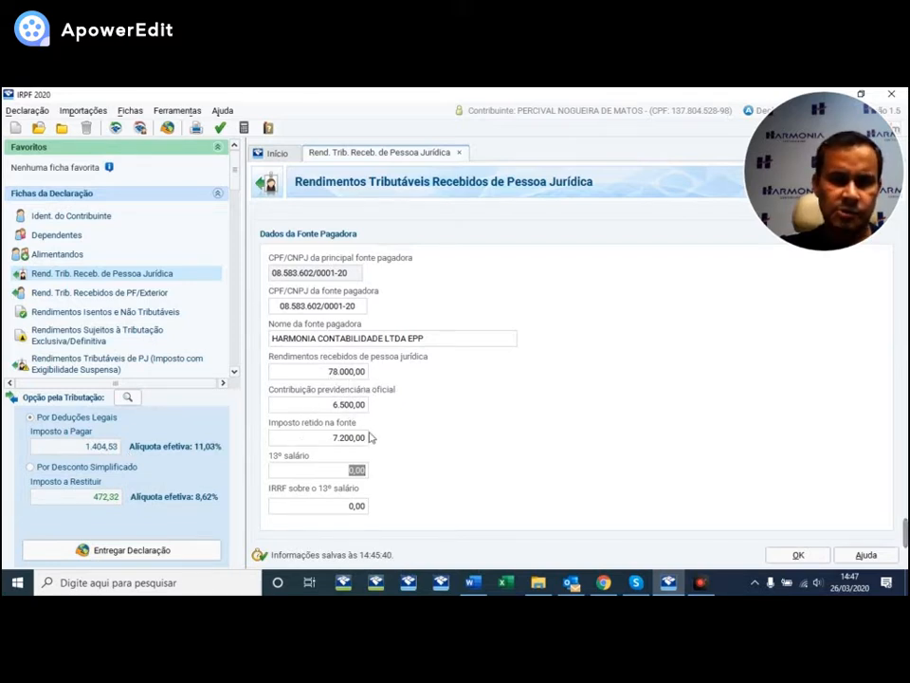
click(84, 467)
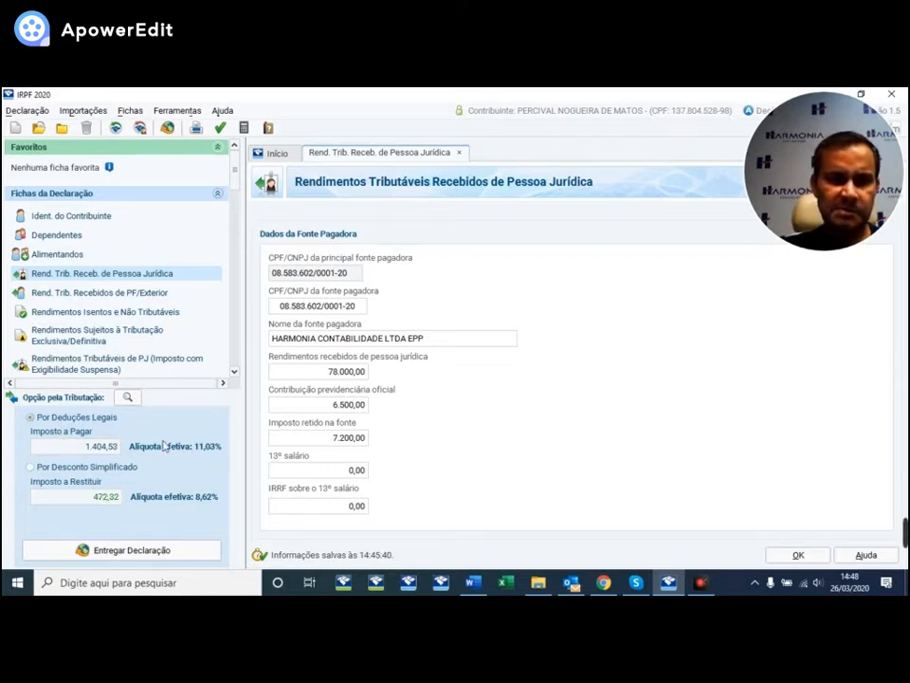
click(357, 469)
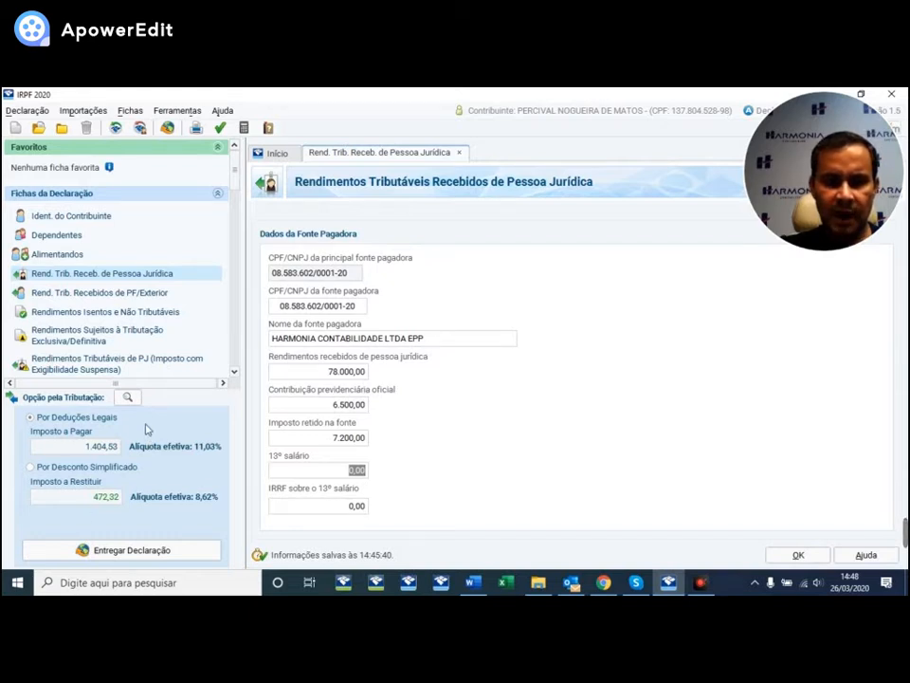
- Enter 10.000,00 as 13º salário and 2.500,00 IRRF on it, then save the payer entry
text(10.00)
key(Tab)
text(2)
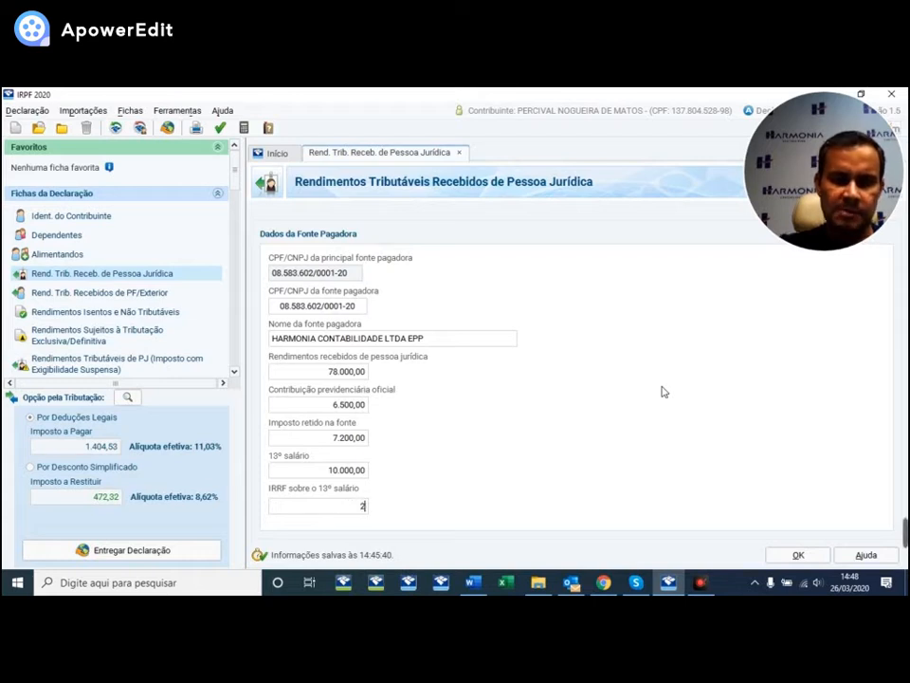
text(.500)
key(Tab)
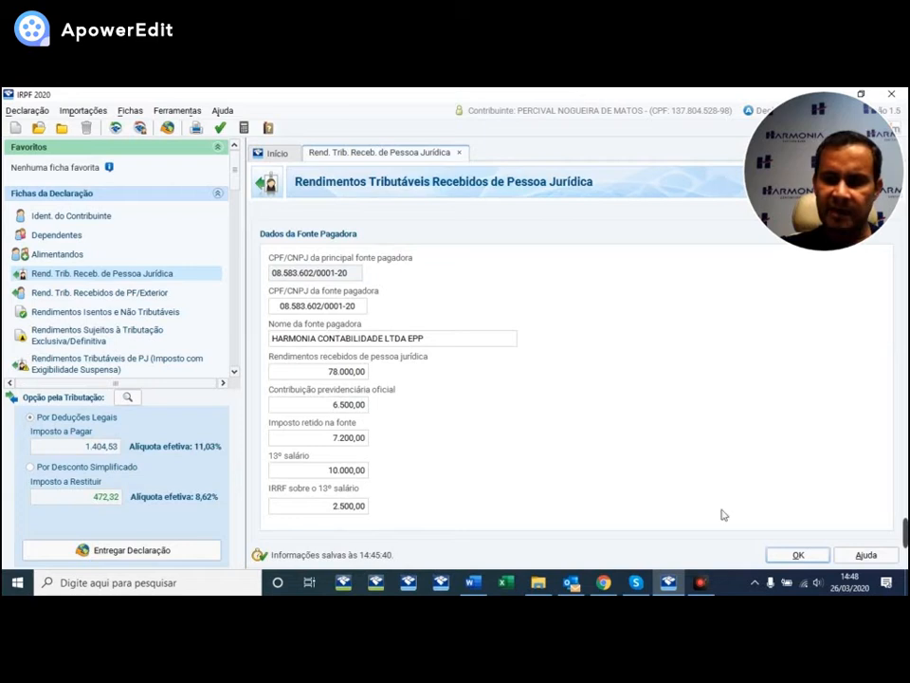
click(799, 557)
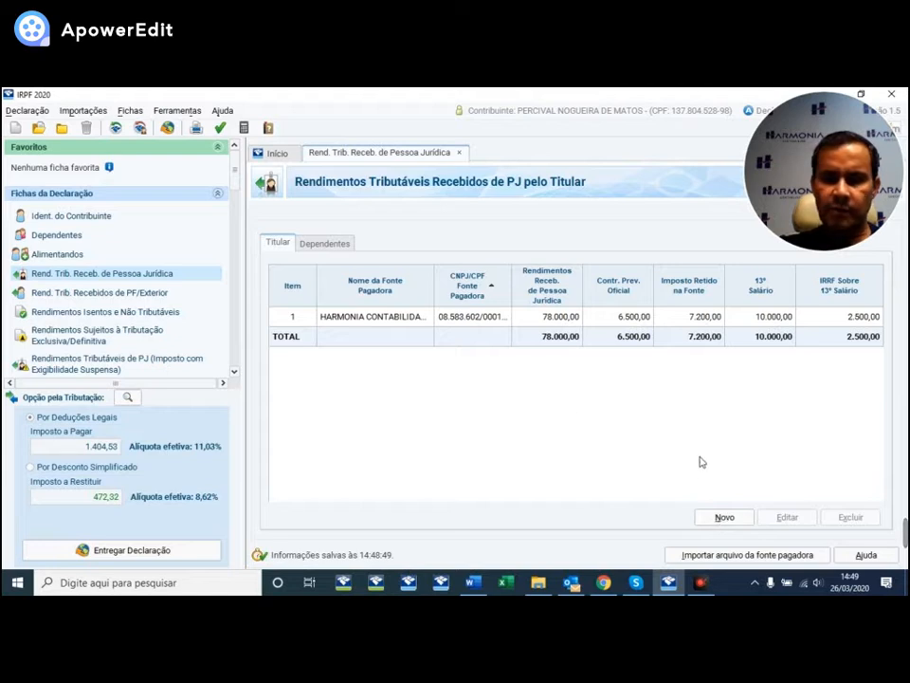
- Open the Rend. Trib. Recebidos de PF/Exterior sheet from the Fichas da Declaração list
click(91, 294)
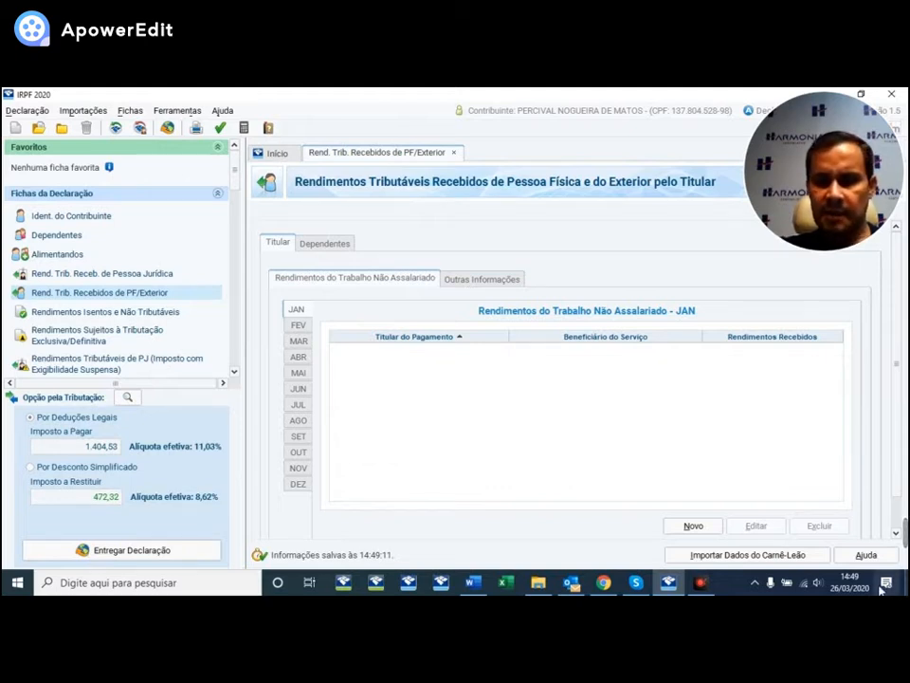
click(683, 529)
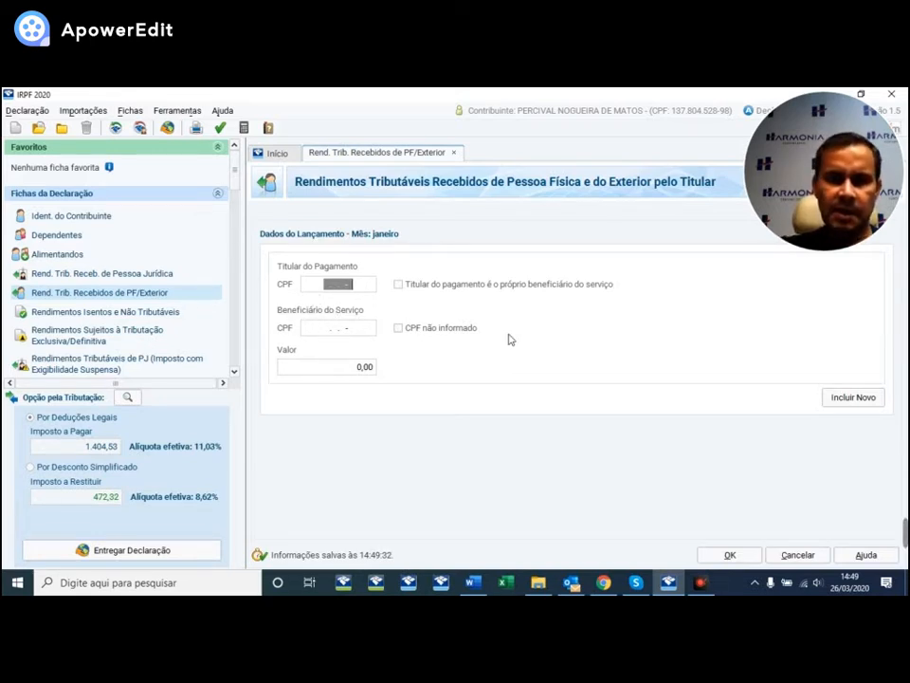
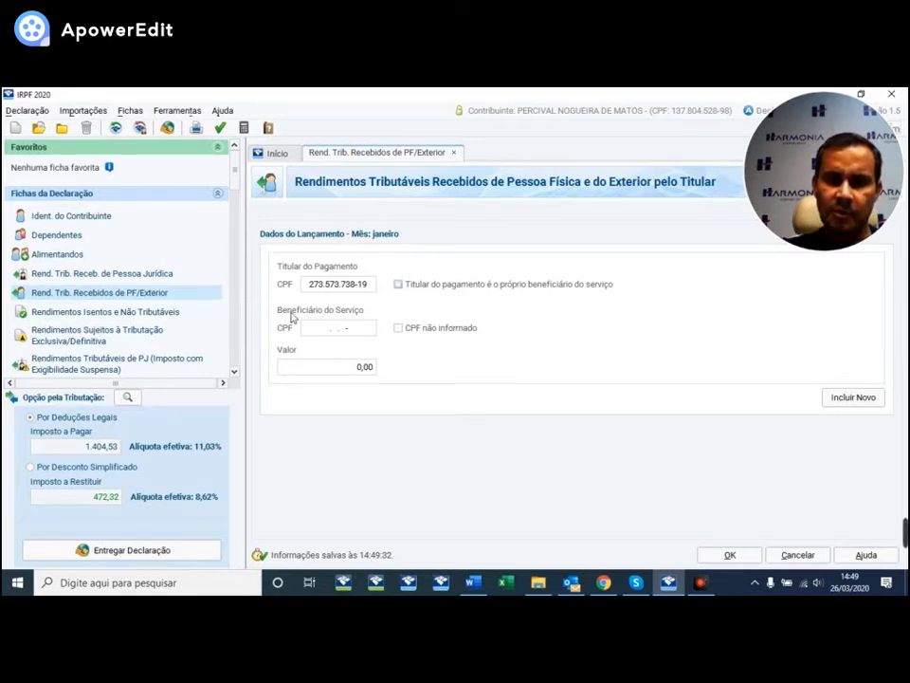
click(399, 284)
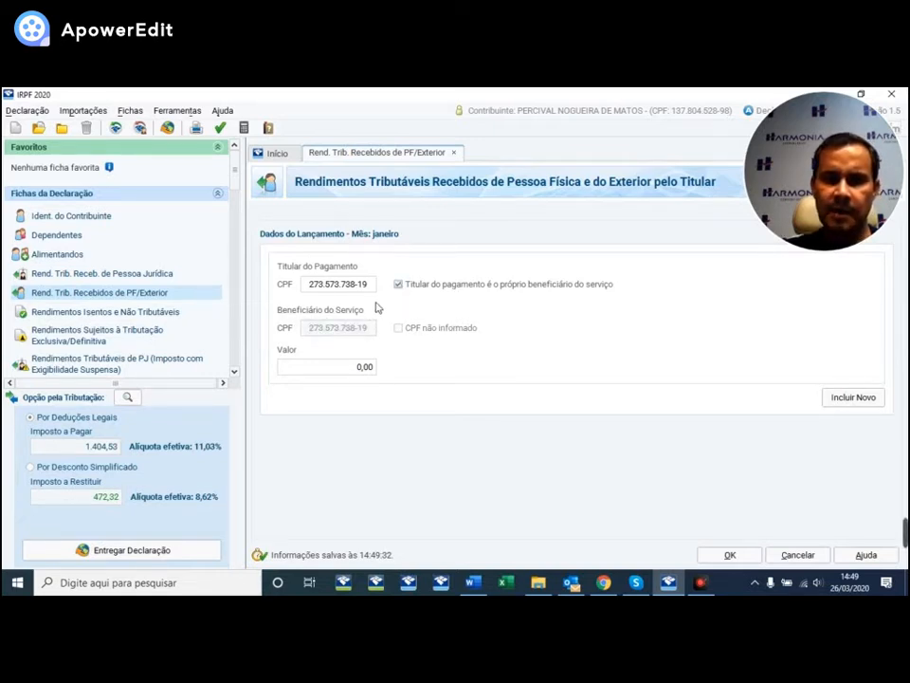
click(398, 284)
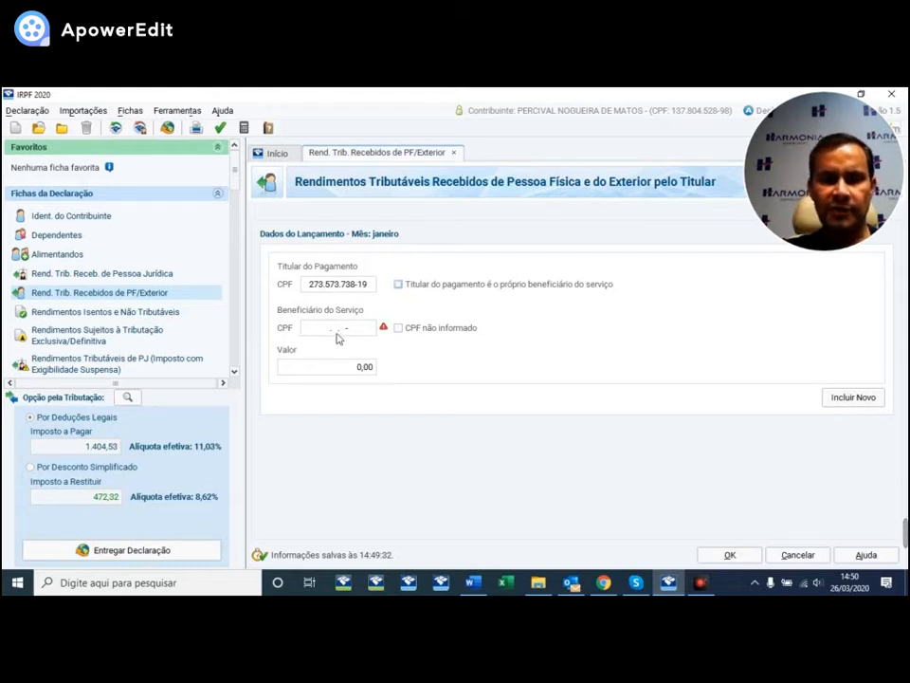
drag(307, 284, 386, 295)
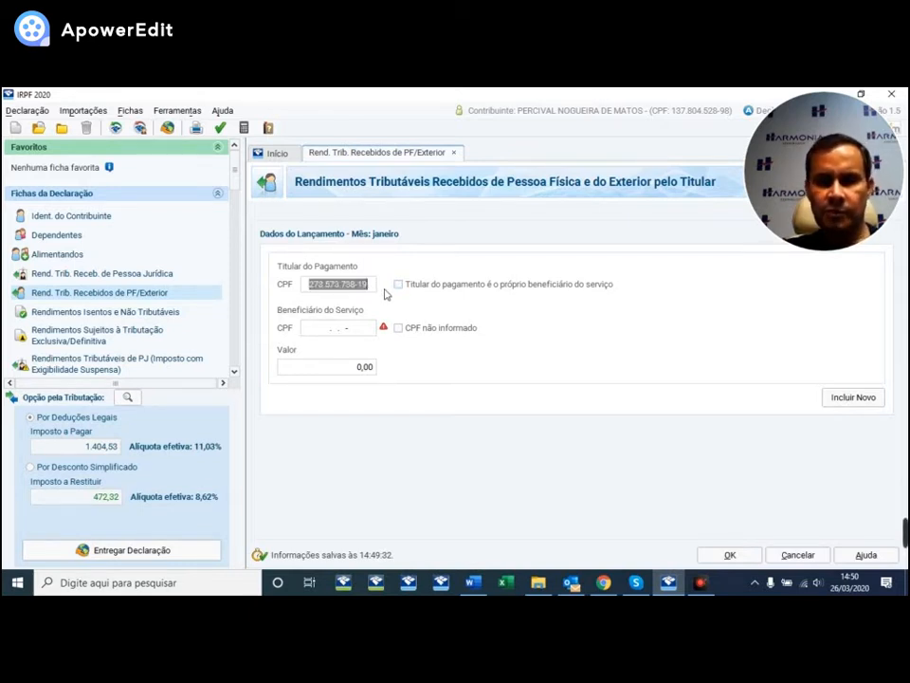
key(Delete)
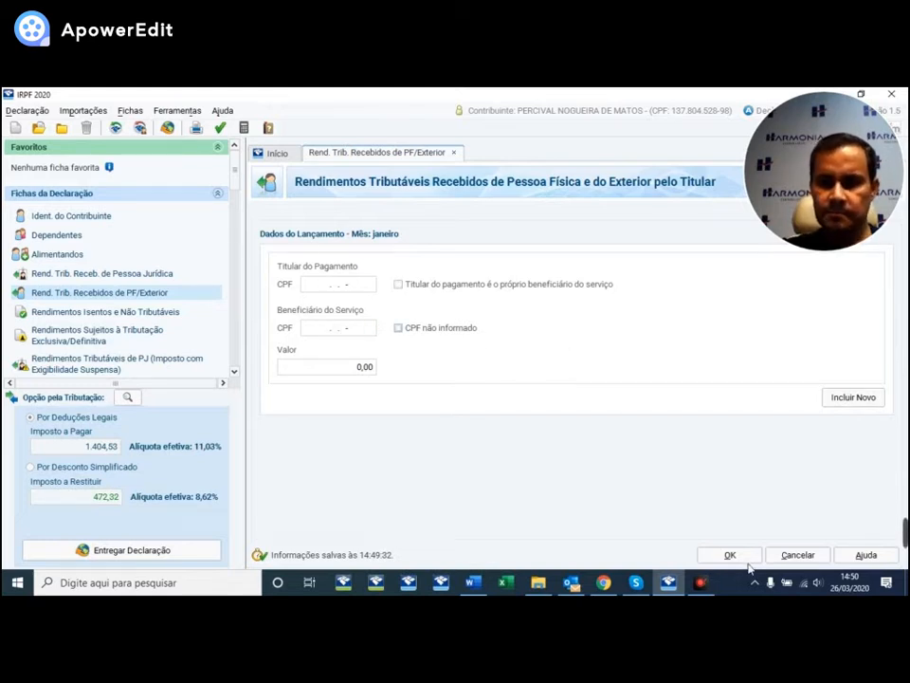
click(797, 556)
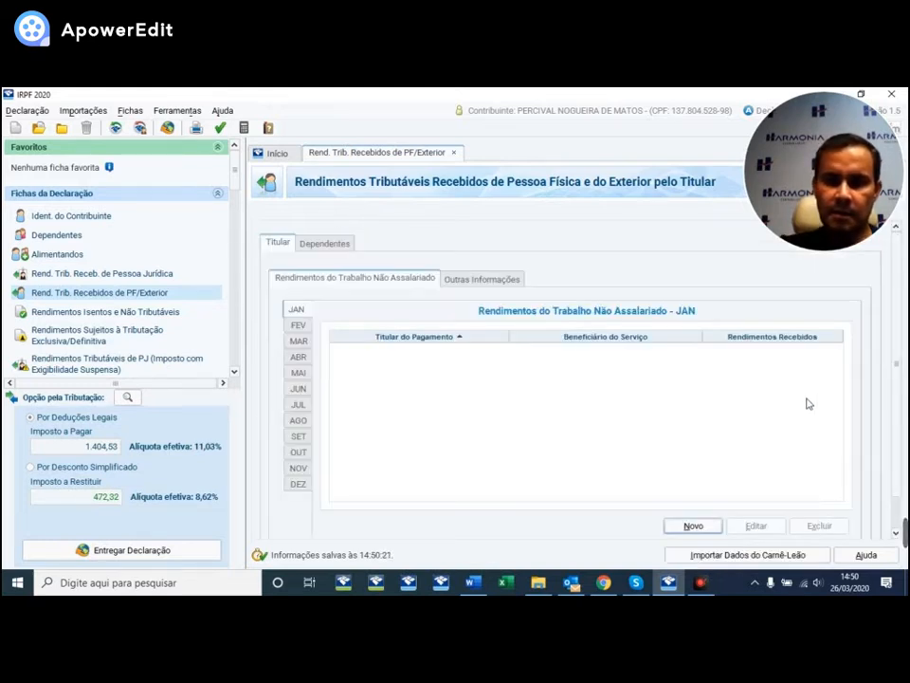
click(695, 527)
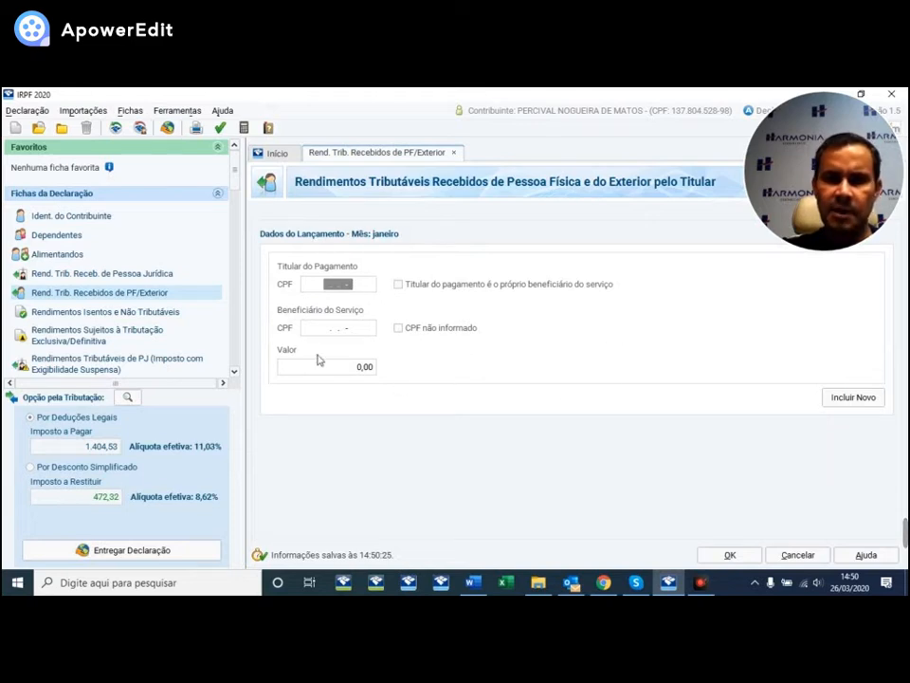
click(805, 551)
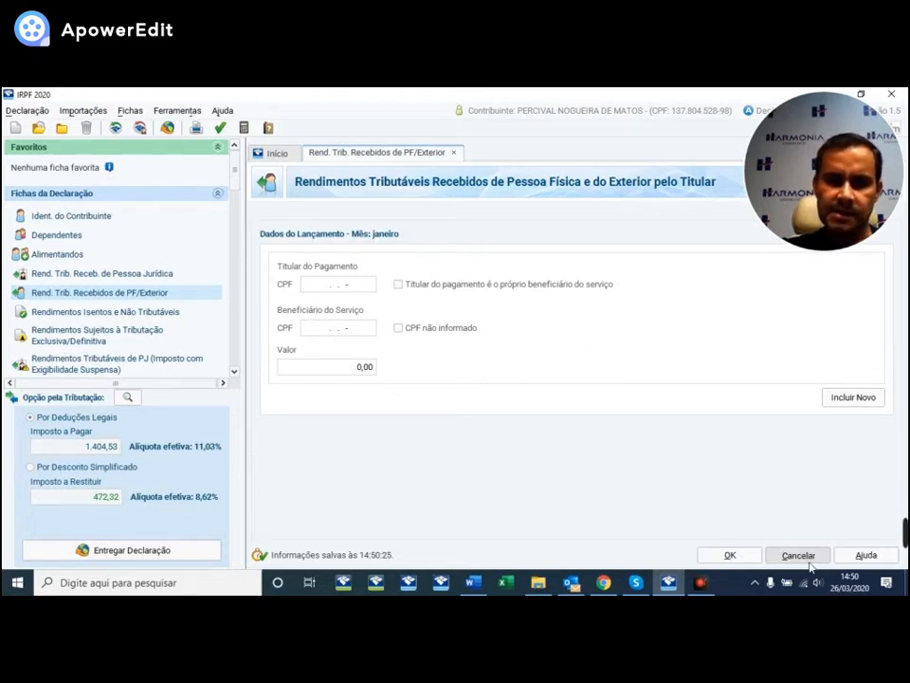
click(305, 246)
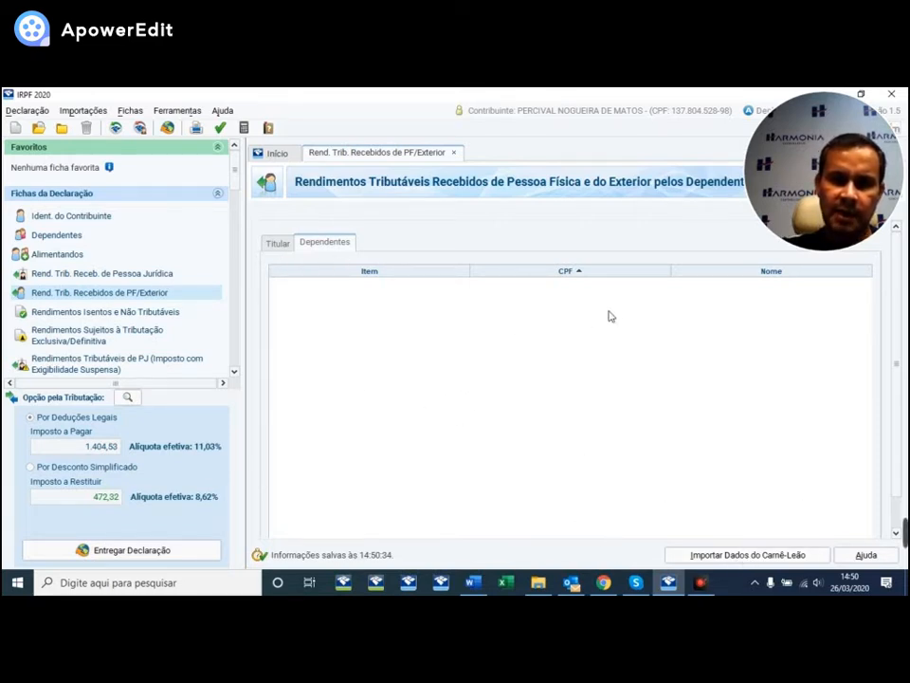
click(275, 245)
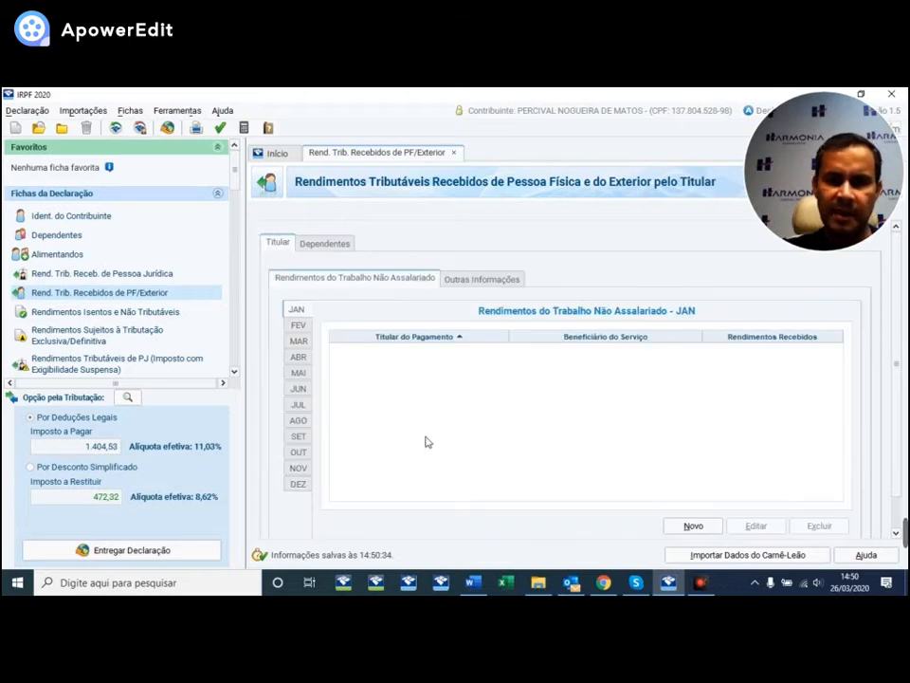
- Show the Outras Informações tab with its January–December grid, all at 0,00
click(463, 280)
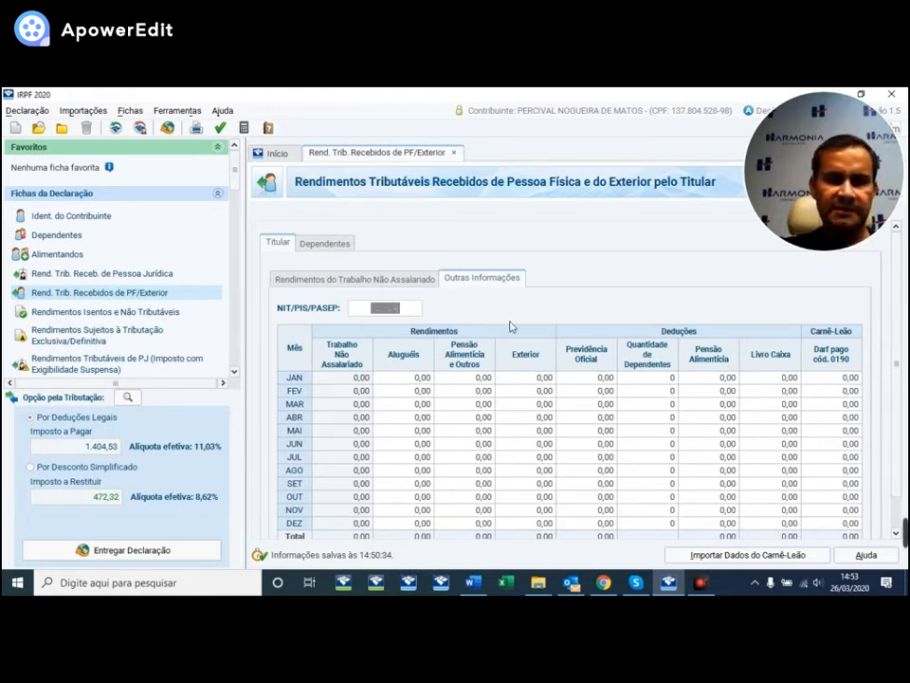
- Open the Rendimentos Isentos e Não Tributáveis sheet from the sidebar
click(100, 315)
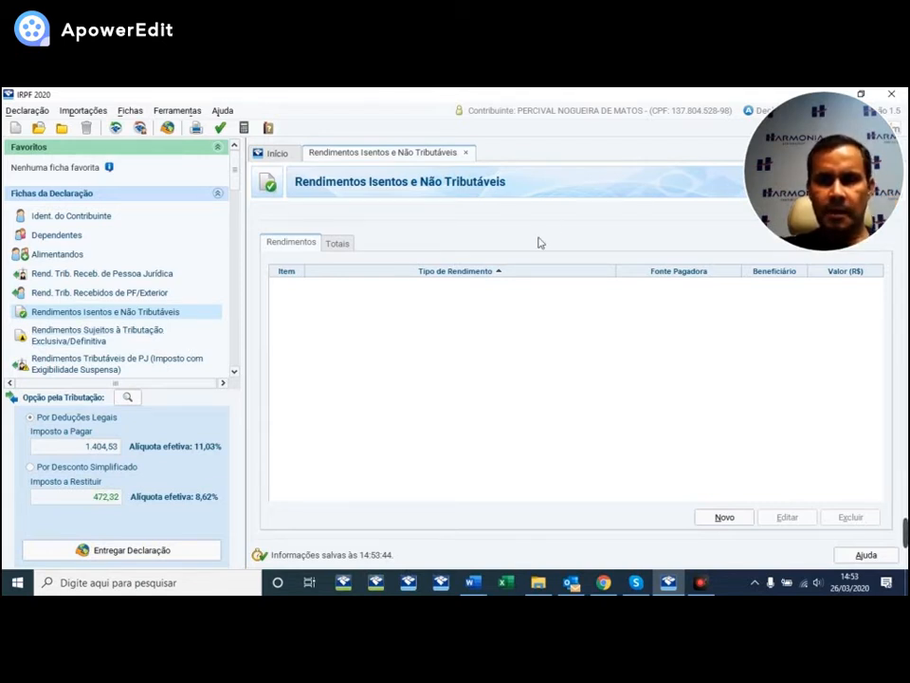
- Start a new exempt income entry of type 09 - Lucros e dividendos recebidos for the Titular
click(722, 518)
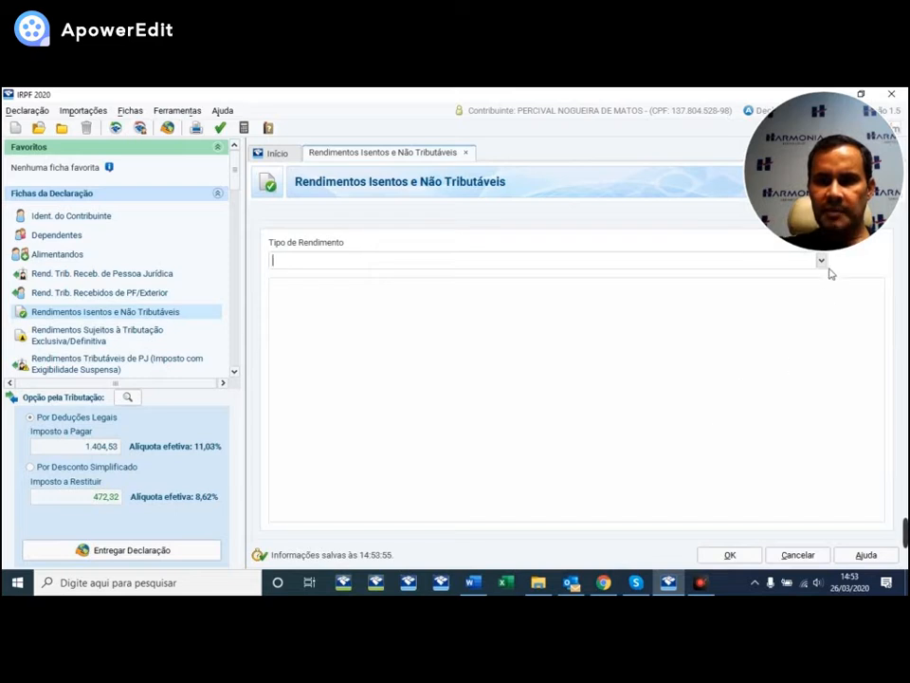
click(822, 261)
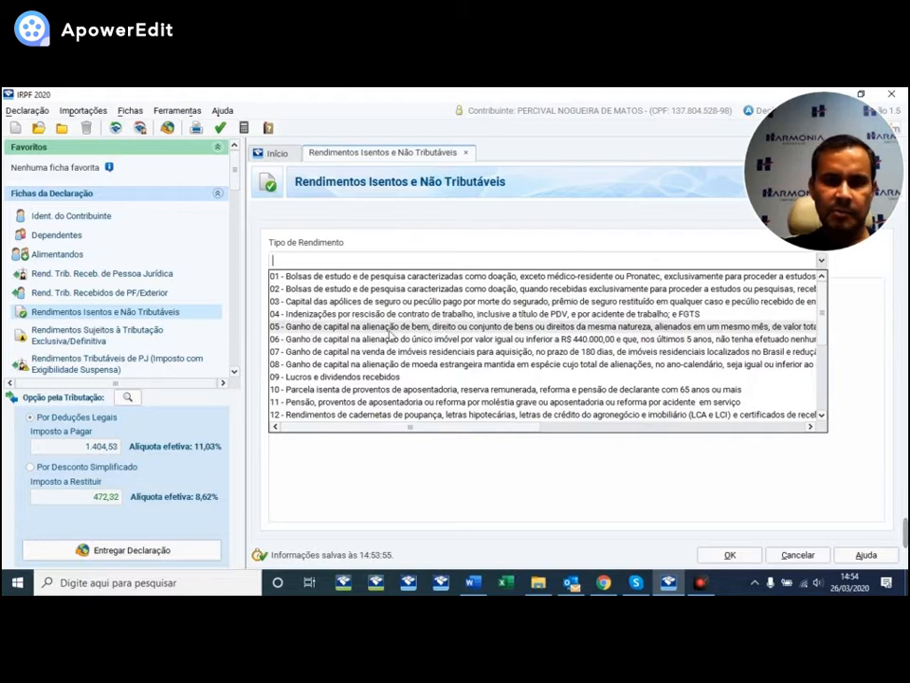
click(335, 377)
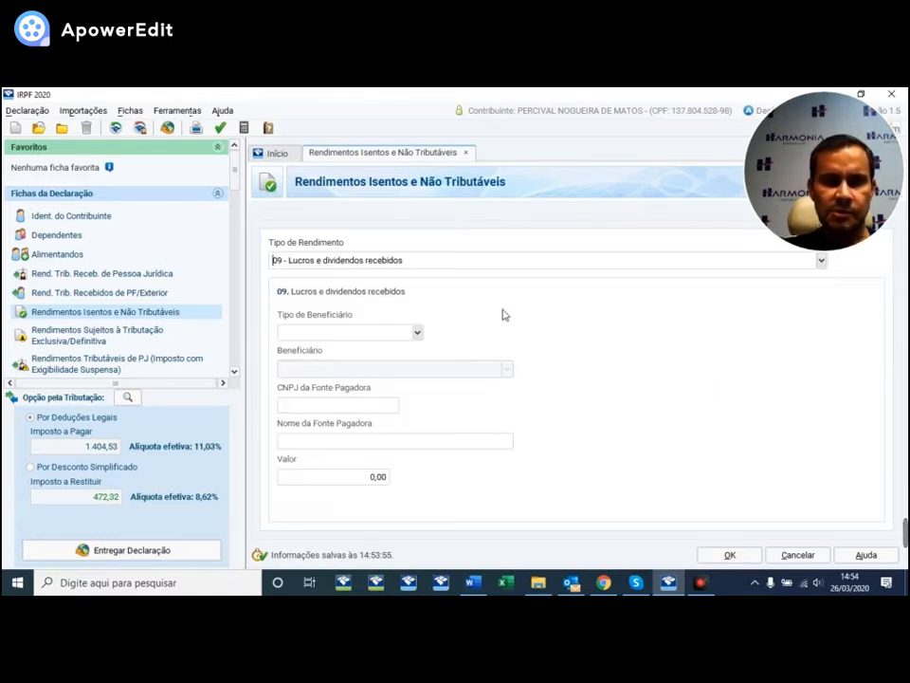
click(416, 332)
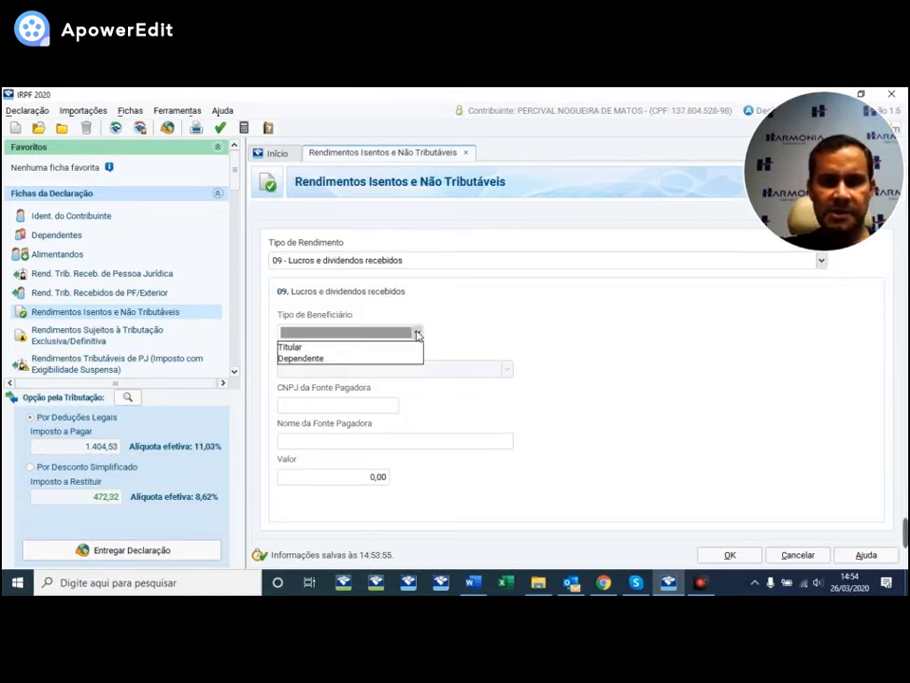
click(321, 348)
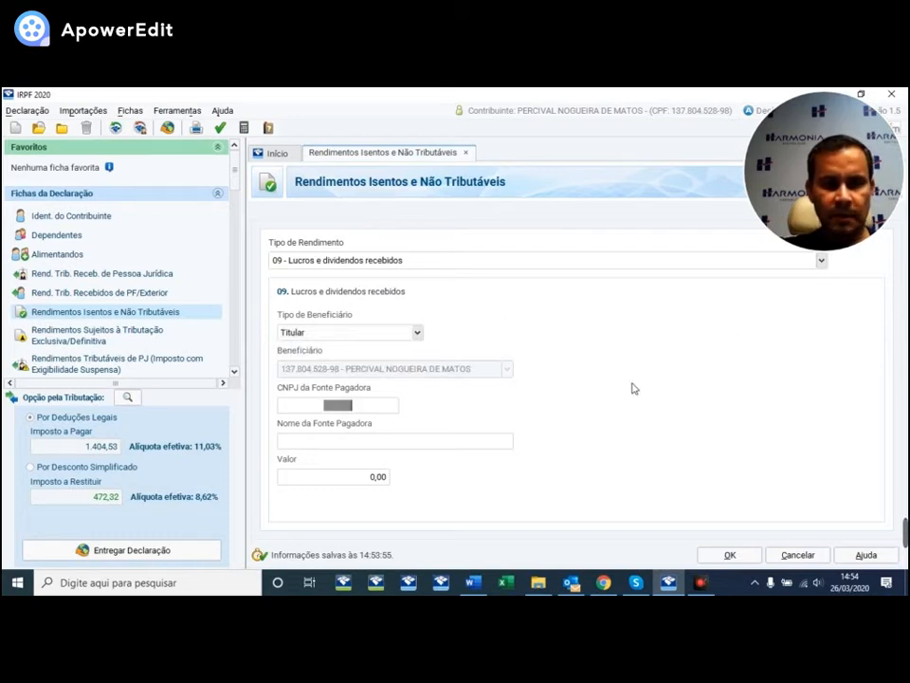
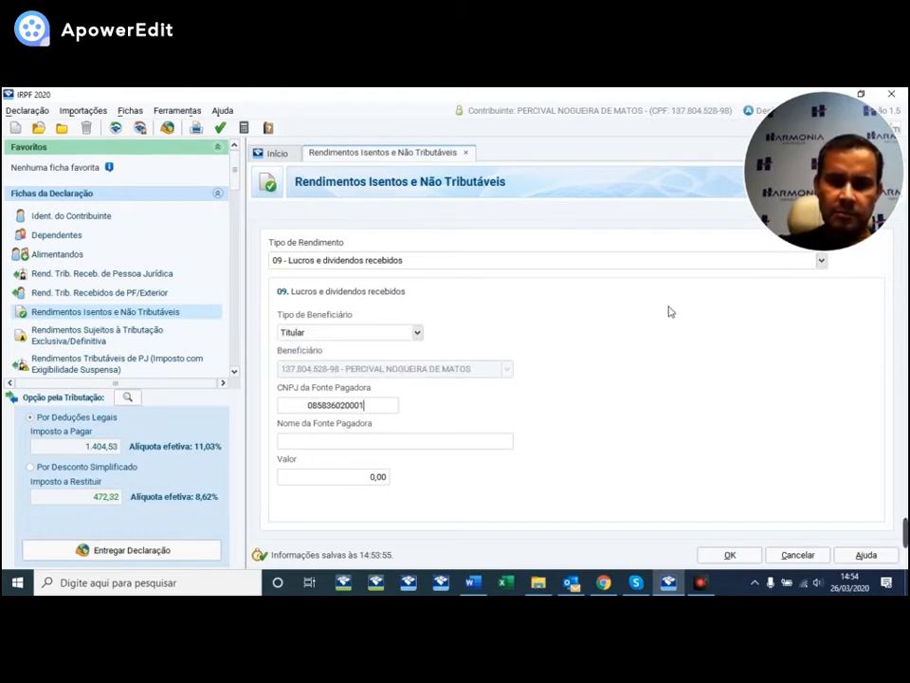
- Enter the HARMONIA CONTABILIDADE LTDA EPP CNPJ and 150.000,00 value, then save the entry
key(Tab)
key(Tab)
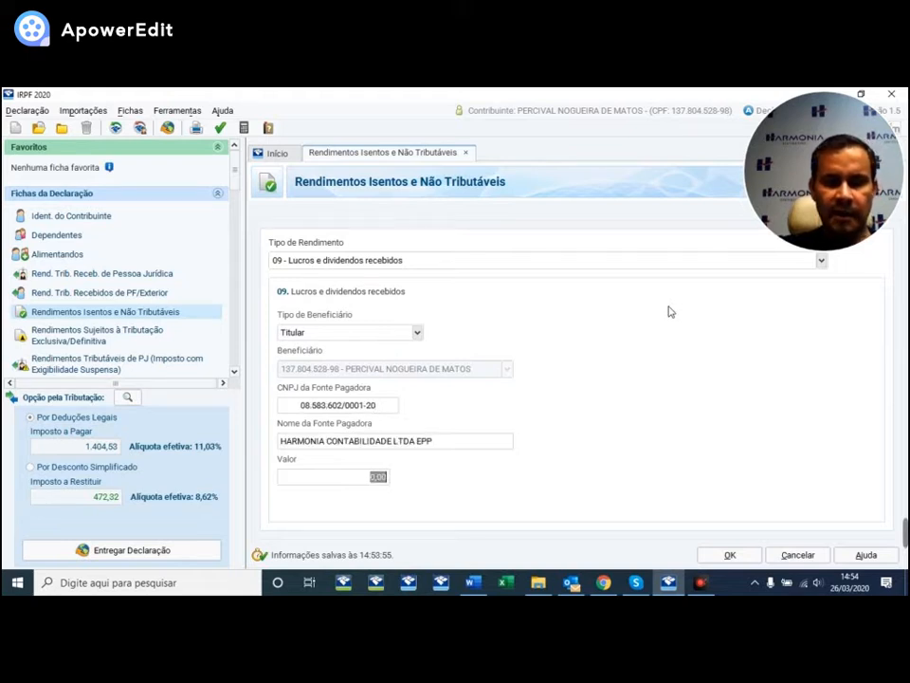
text(150.)
text(0000)
key(Tab)
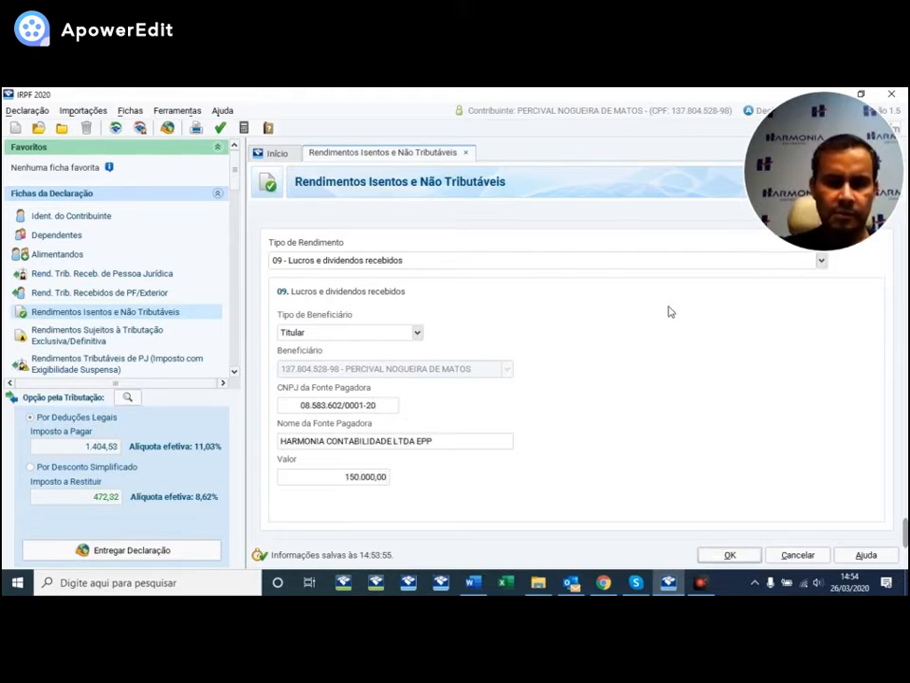
click(729, 555)
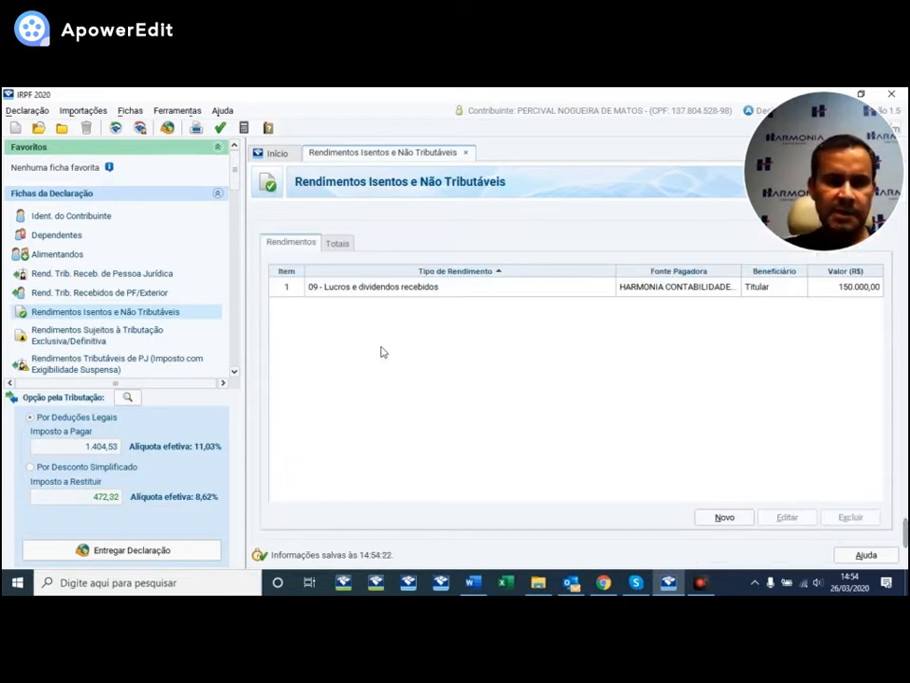
click(71, 343)
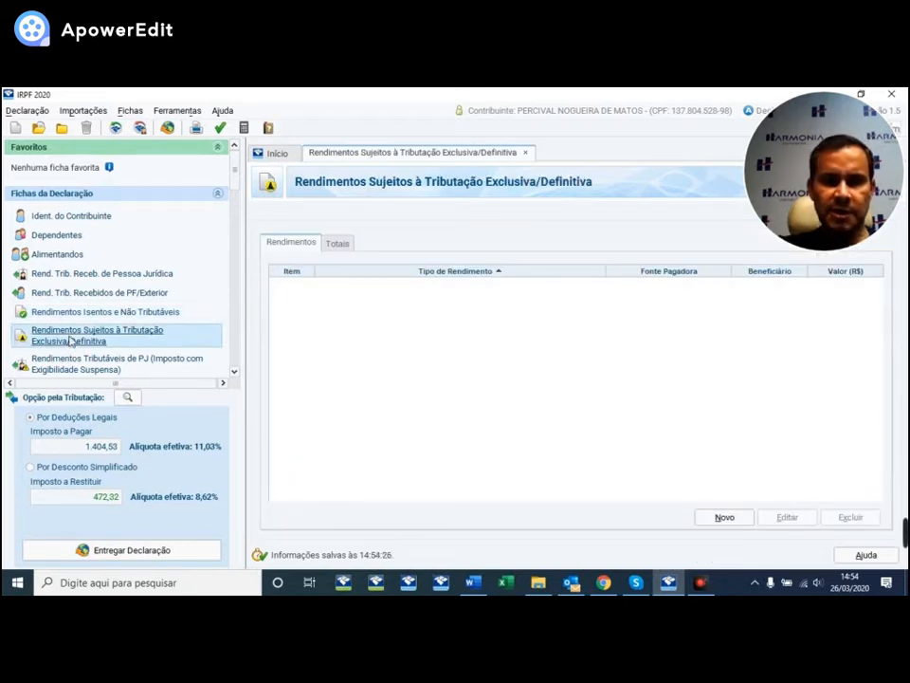
- Begin a 06 - Rendimentos de aplicações financeiras entry for the Titular, then cancel it
click(732, 519)
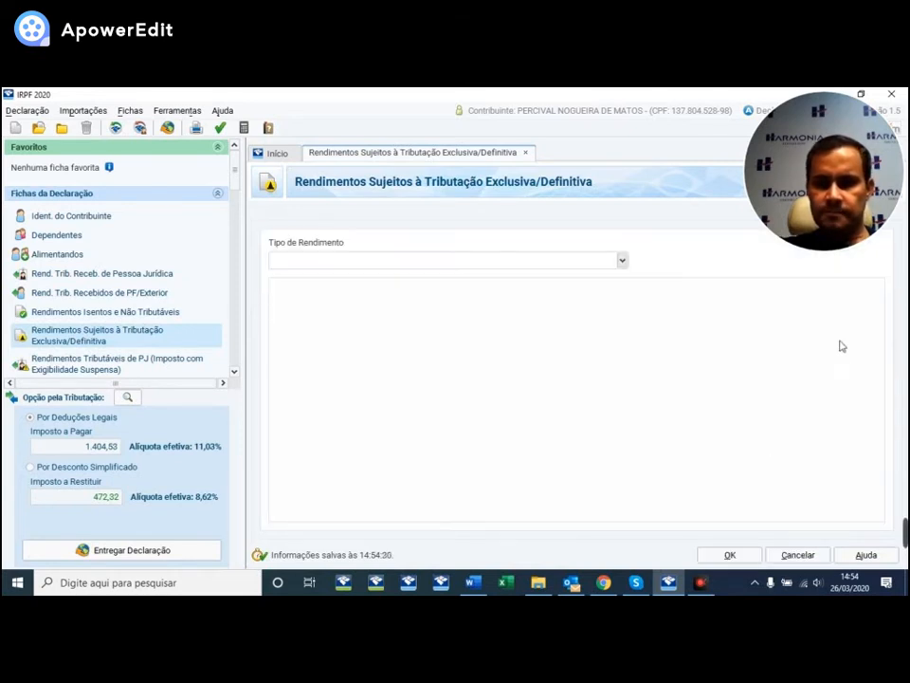
click(622, 261)
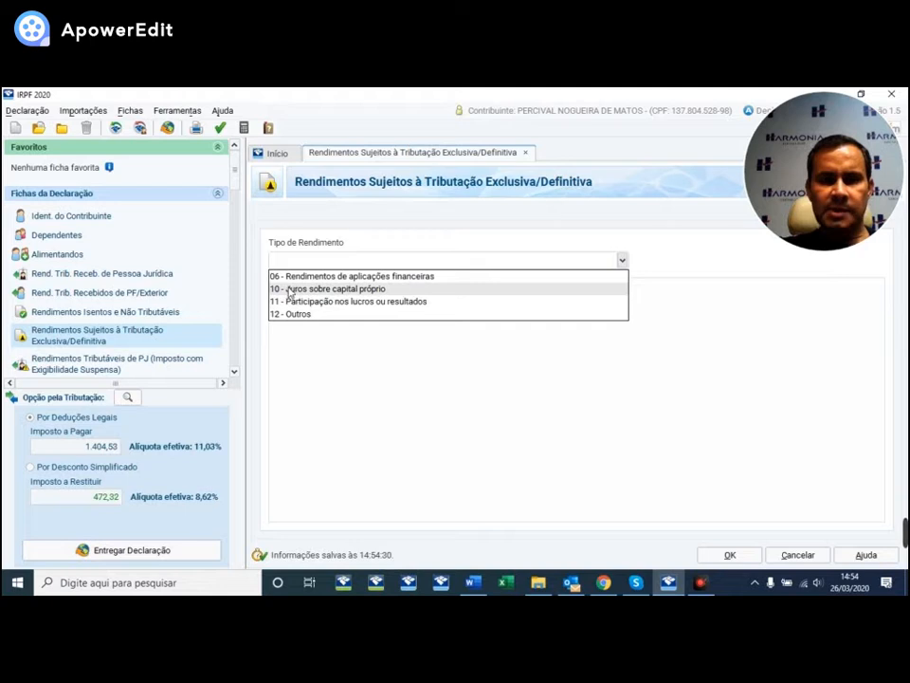
click(413, 277)
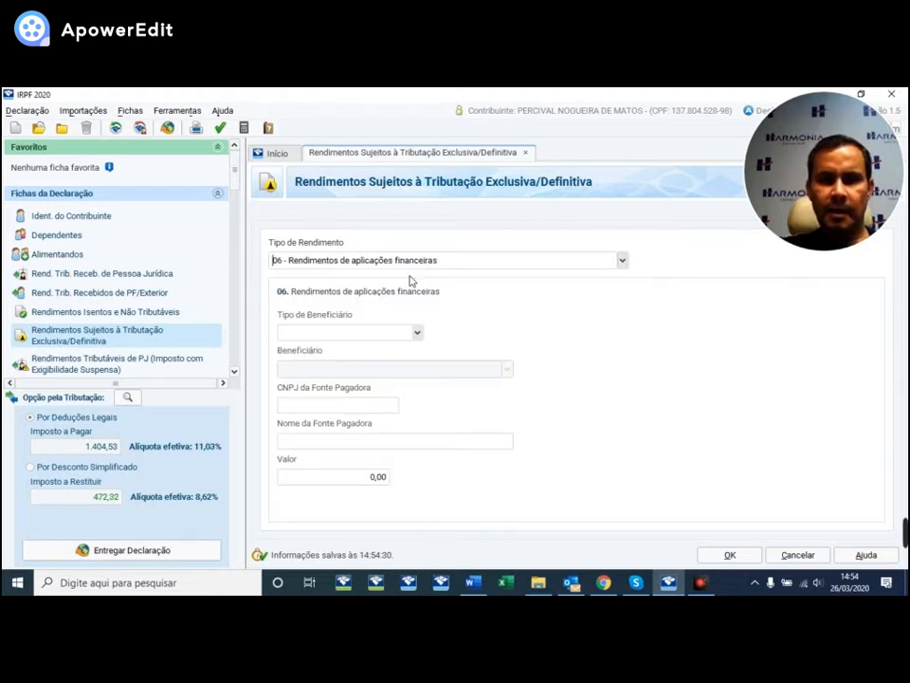
click(417, 331)
click(372, 345)
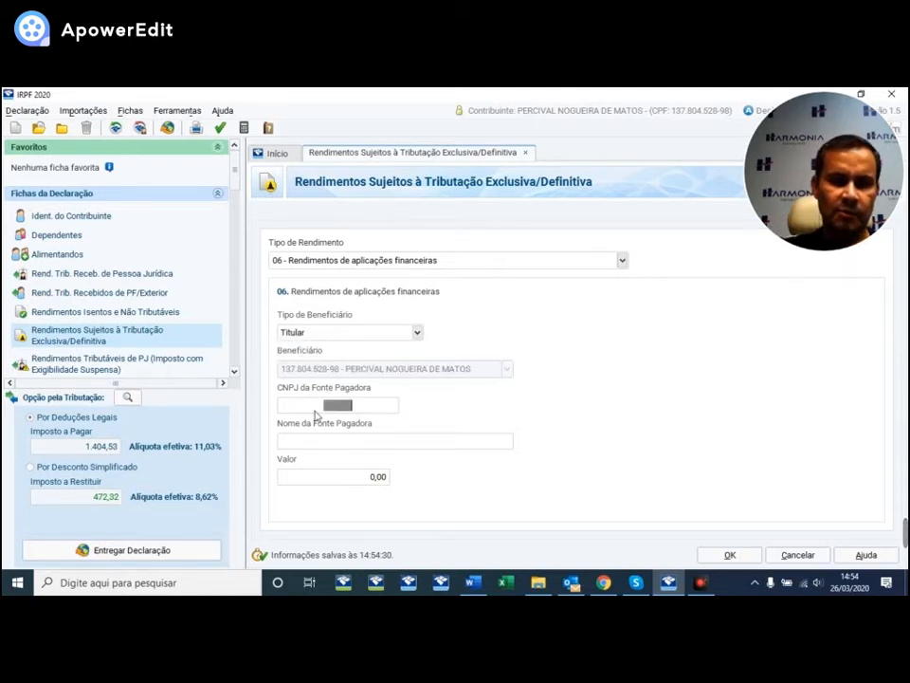
key(Tab)
click(307, 484)
click(794, 554)
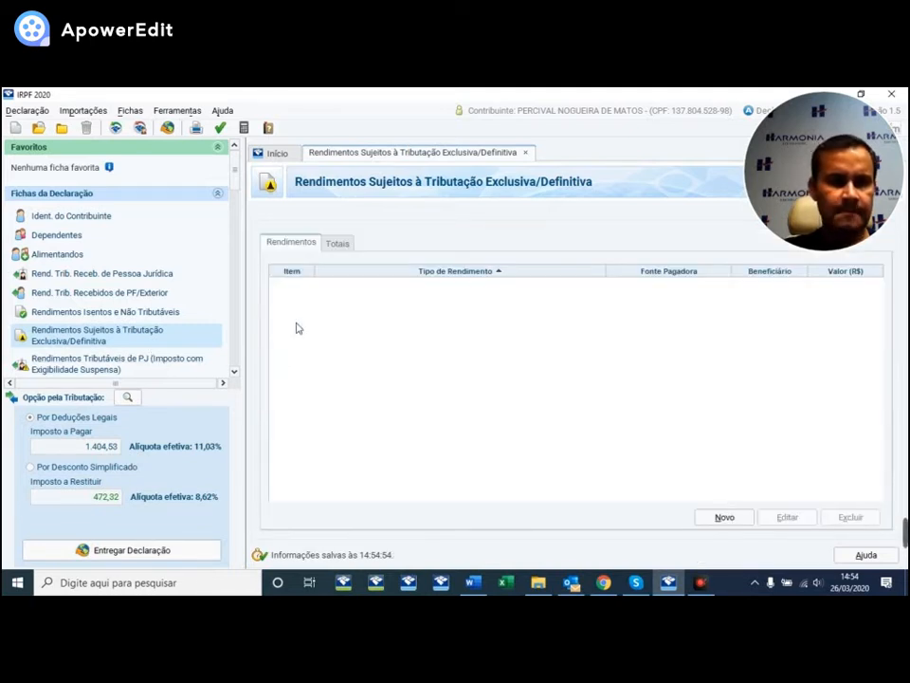
- Open the Rendimentos Recebidos Acumuladamente sheet from the sidebar list
scroll(209, 285, down, 1)
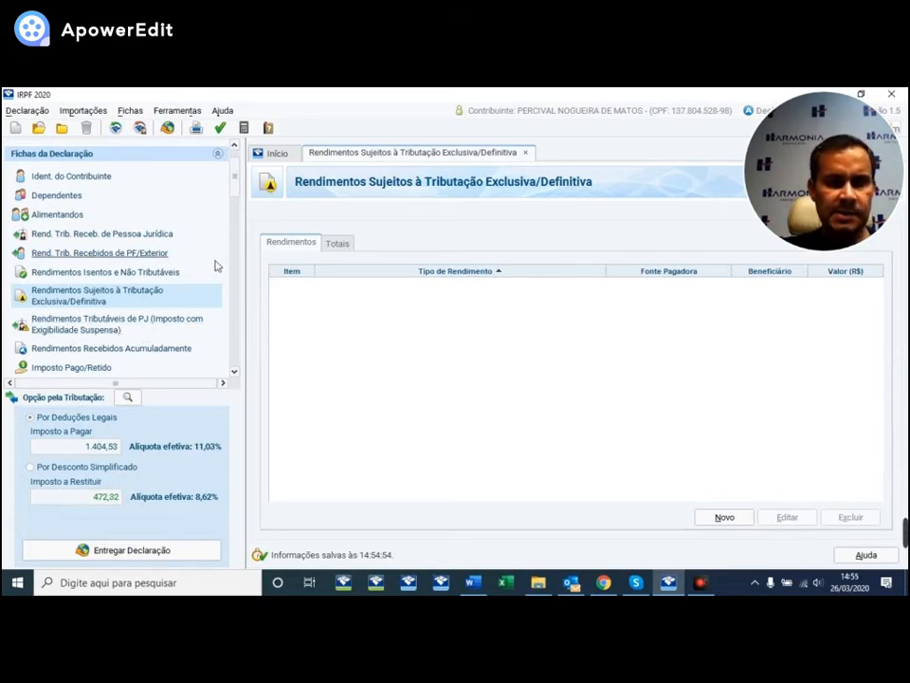
scroll(222, 271, down, 1)
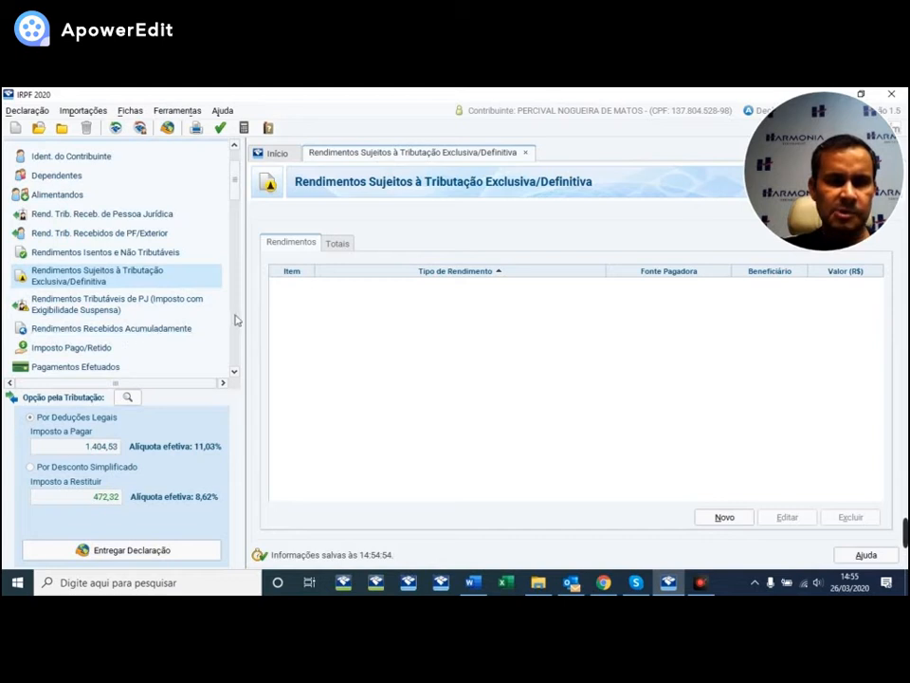
scroll(227, 316, down, 1)
click(138, 313)
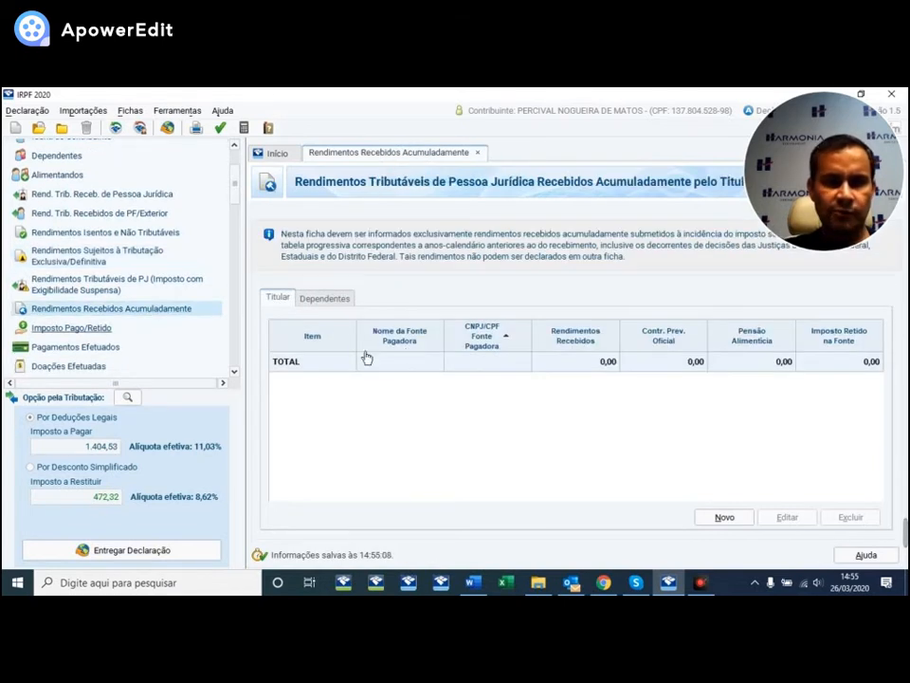
- Open a new accumulated-income payer form, look through its fields, and close it empty
click(723, 518)
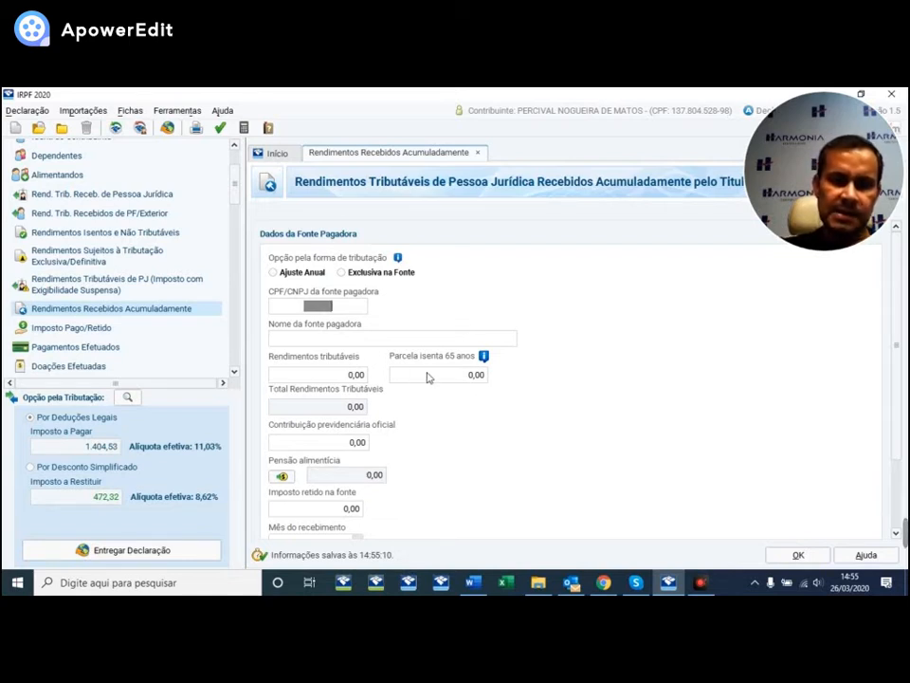
scroll(627, 343, down, 1)
scroll(627, 343, down, 3)
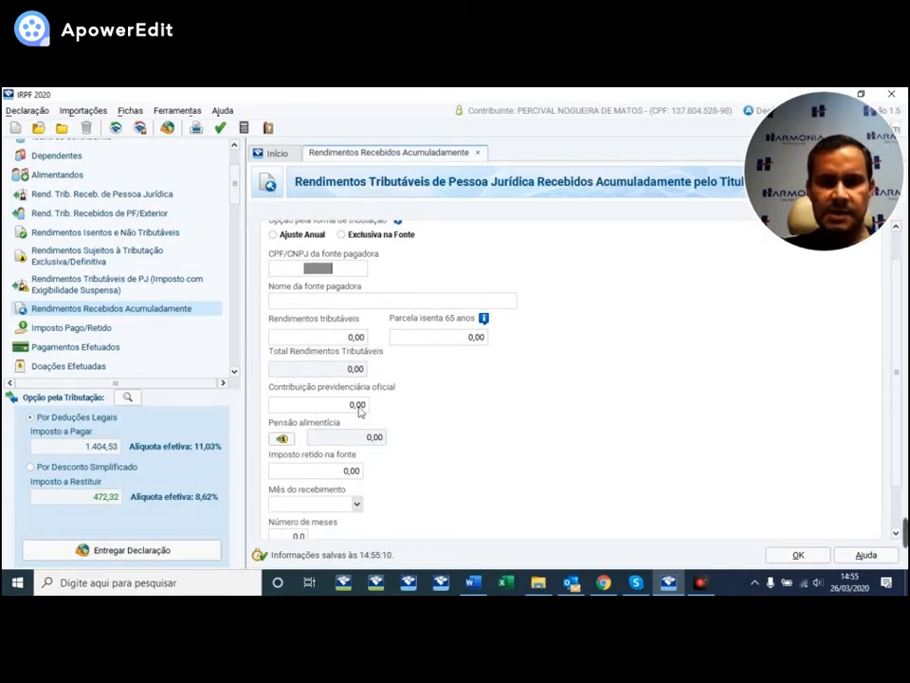
scroll(491, 424, down, 2)
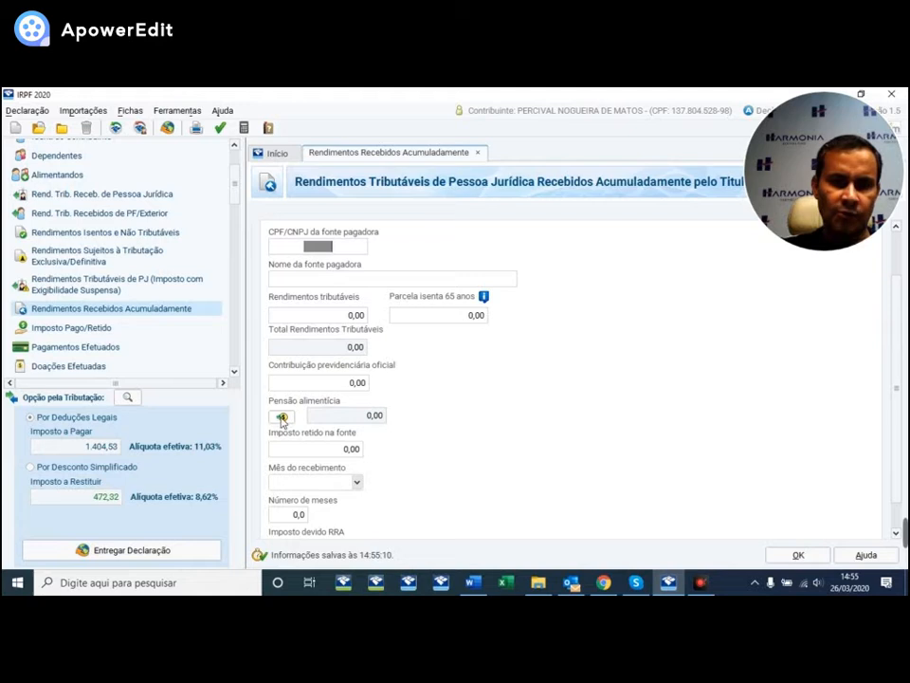
scroll(503, 417, down, 1)
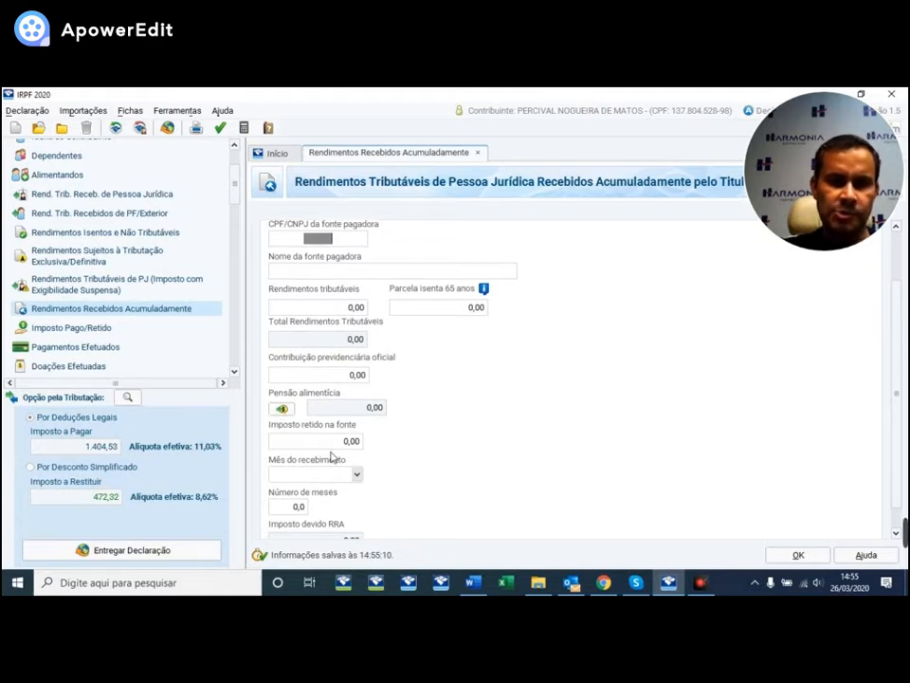
scroll(508, 432, down, 3)
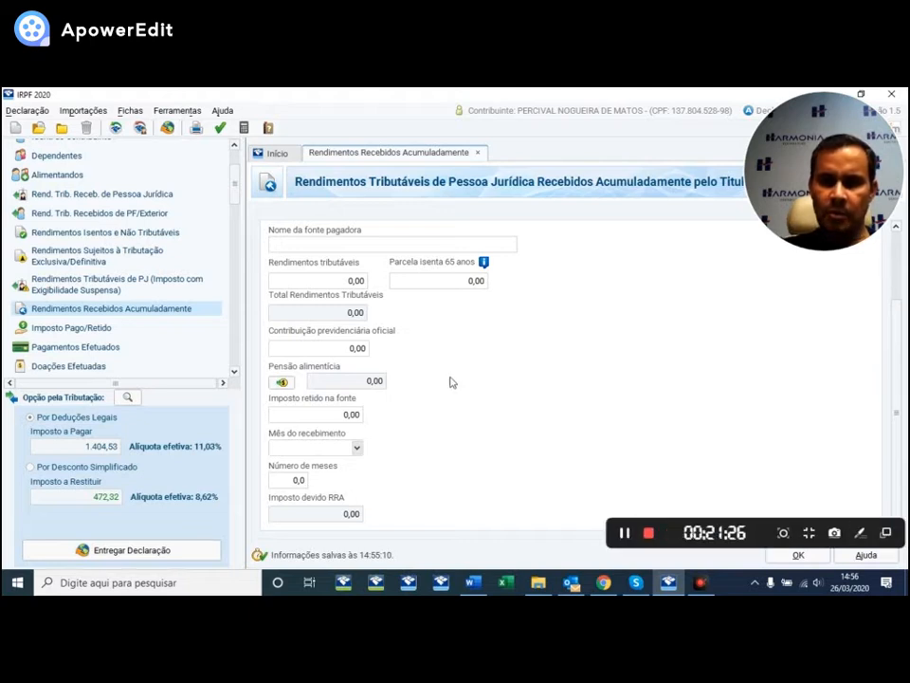
click(798, 555)
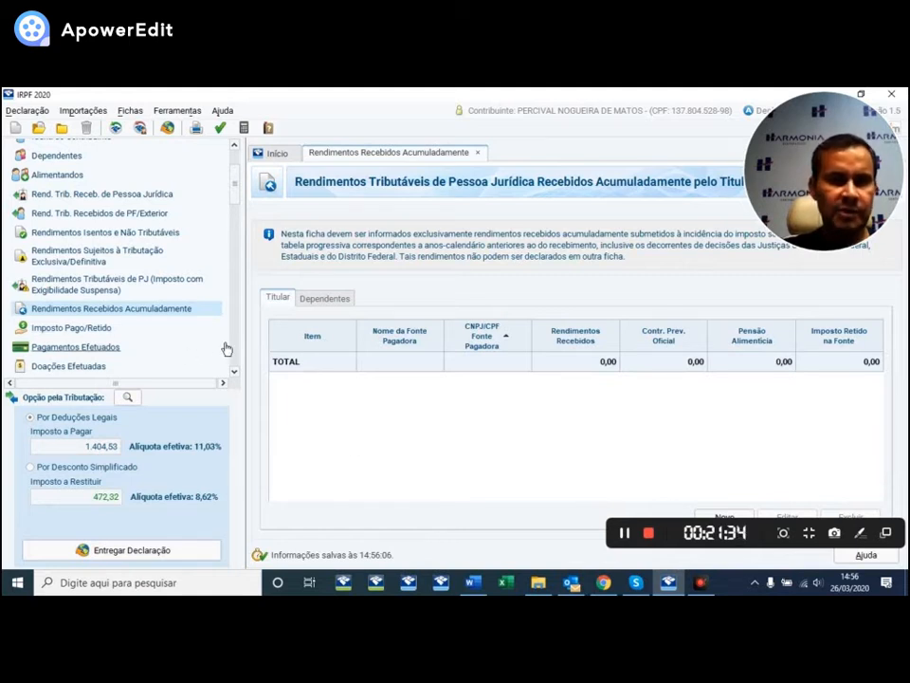
- Open the Imposto Pago/Retido sheet, which shows 7.200,00 withheld for the holder
scroll(224, 259, down, 2)
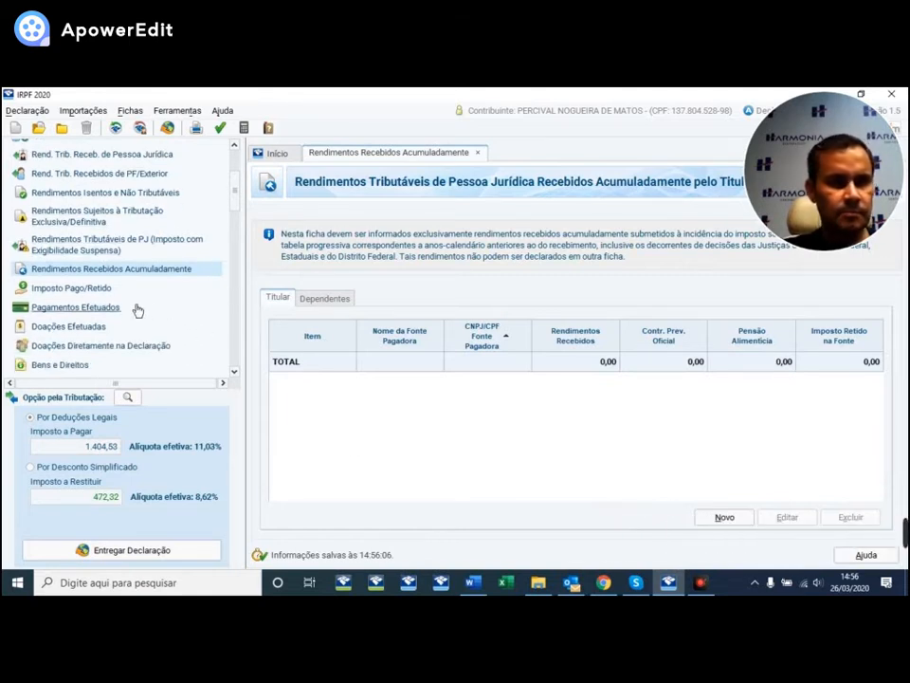
click(91, 290)
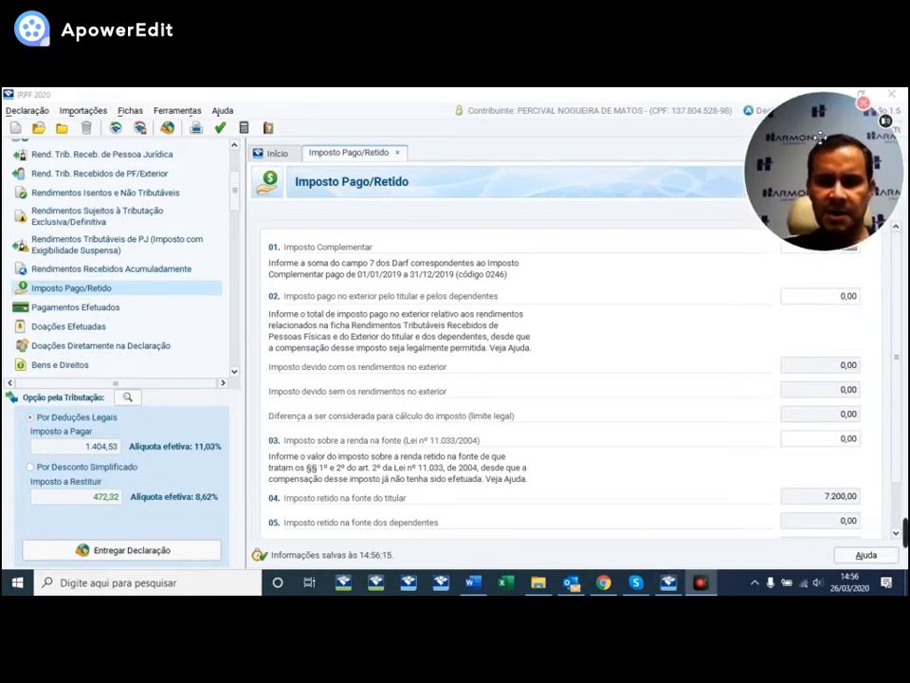
- Review the Imposto Pago/Retido items, then open the Pagamentos Efetuados sheet
scroll(533, 367, down, 1)
scroll(532, 367, down, 2)
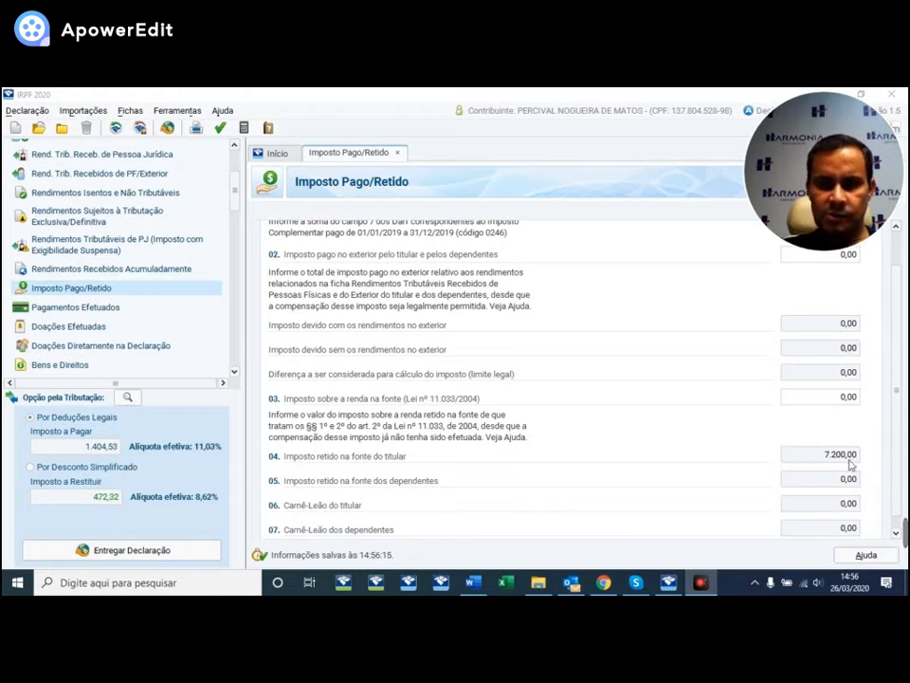
scroll(559, 400, up, 3)
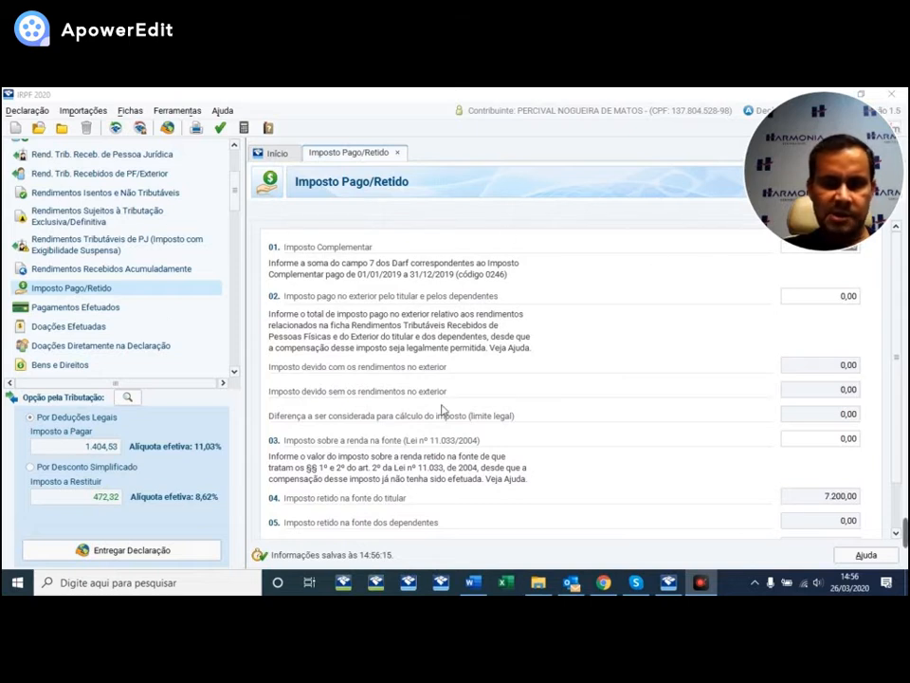
click(803, 300)
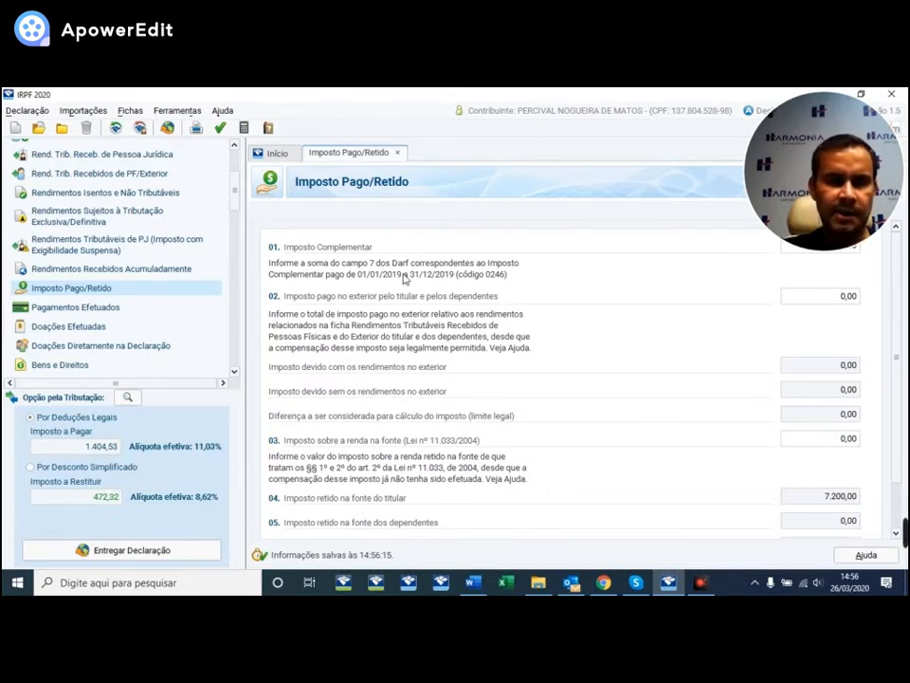
scroll(126, 224, down, 1)
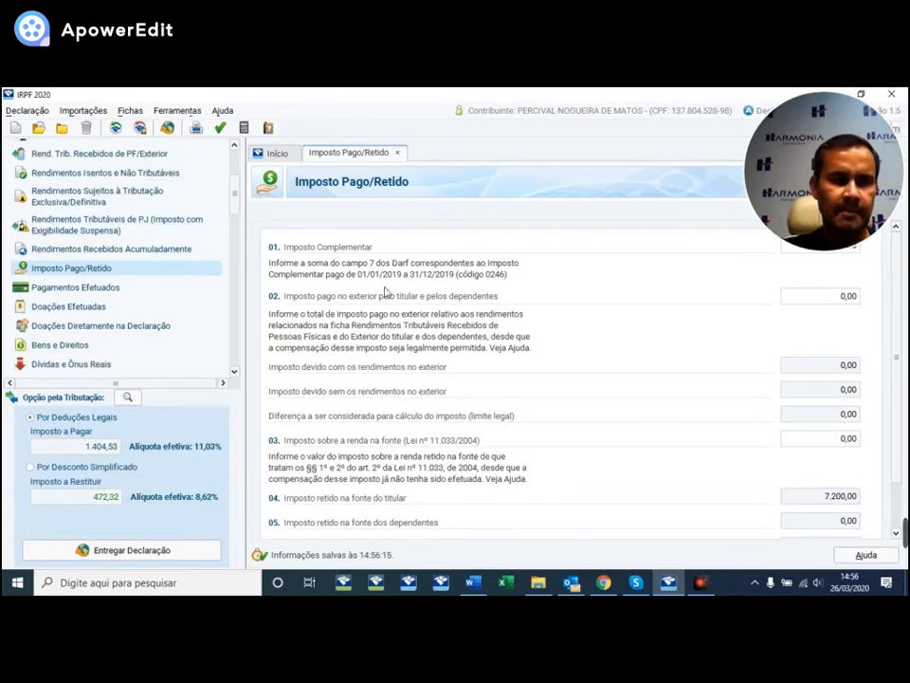
click(75, 290)
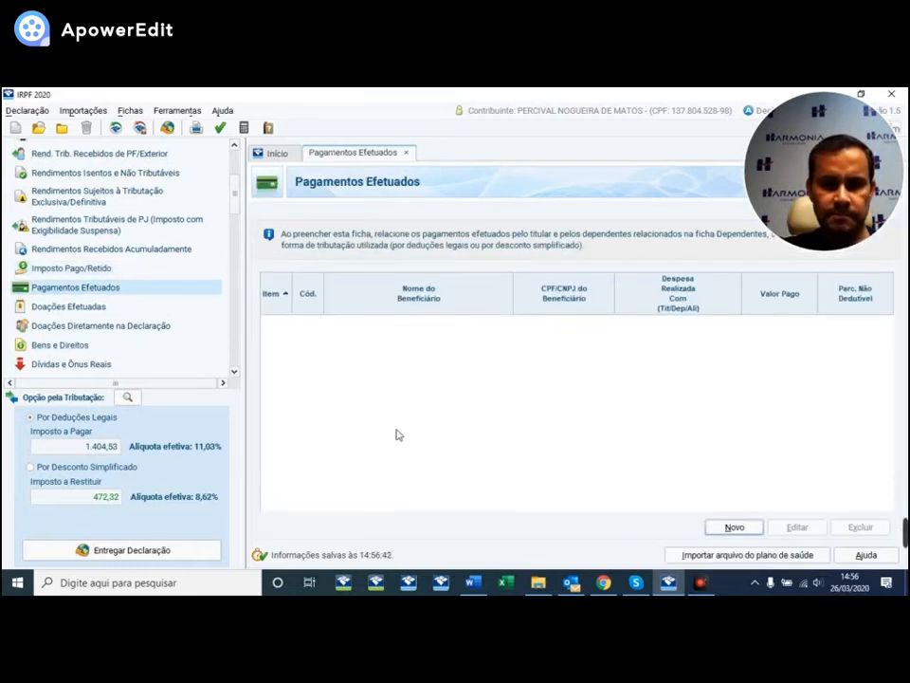
- Start a new payment entry with code 10 - Médicos no Brasil
click(735, 527)
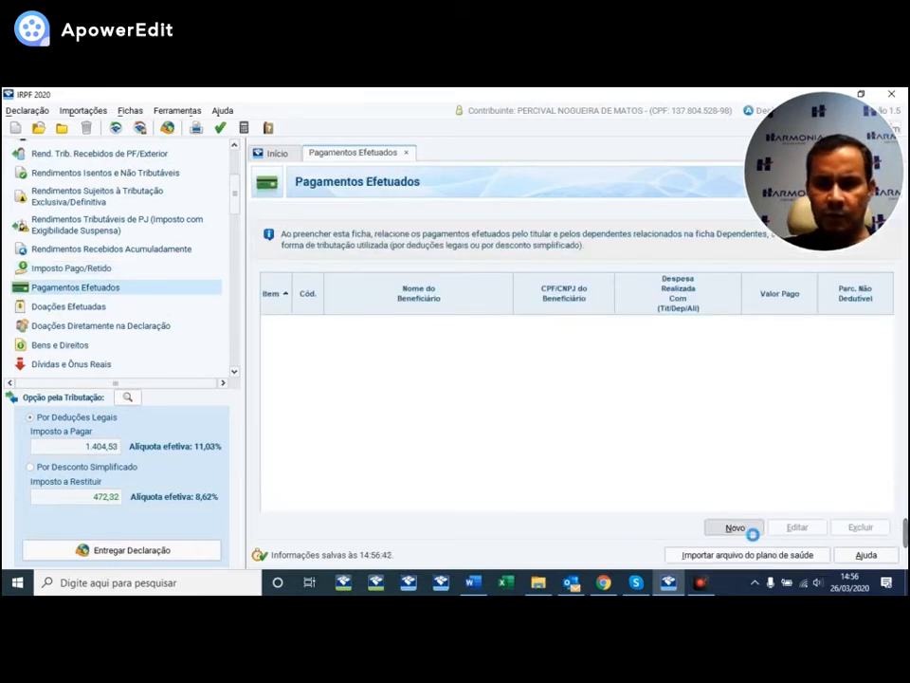
click(760, 274)
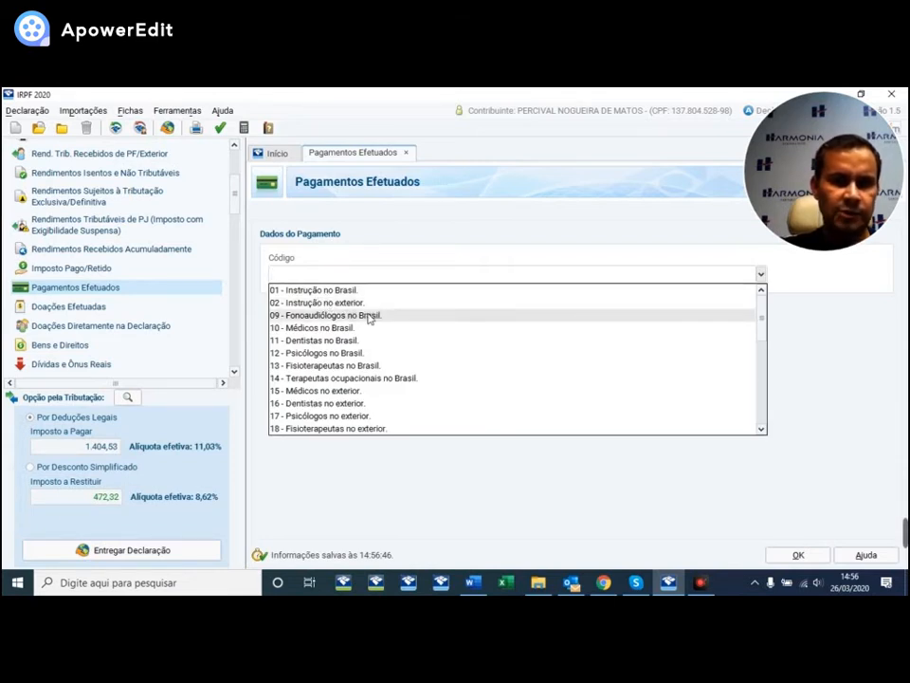
scroll(361, 343, down, 6)
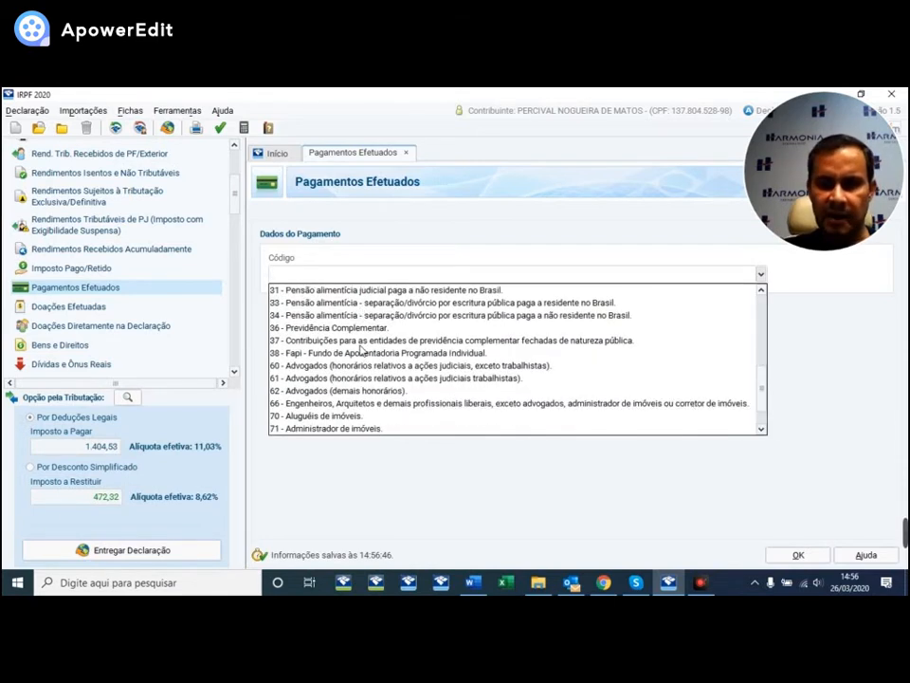
scroll(361, 351, up, 6)
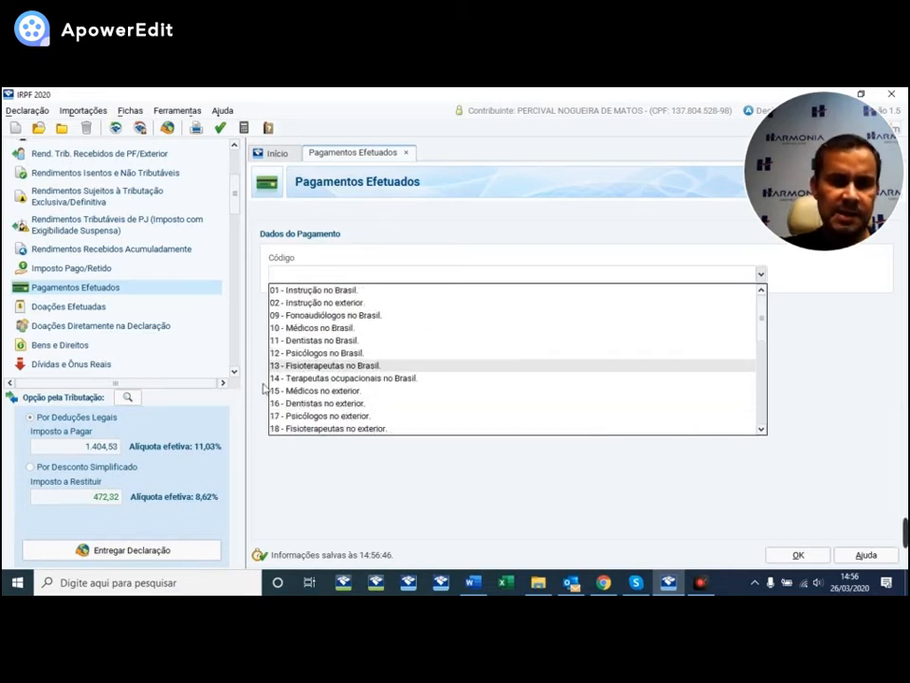
click(313, 327)
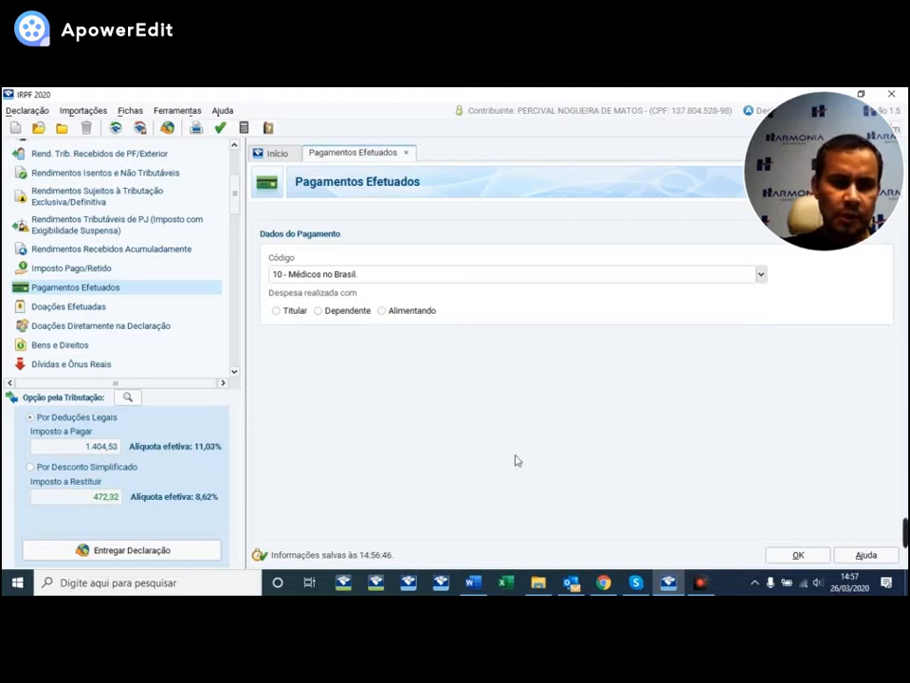
- Mark the medical expense as made for a dependent and select the listed dependent
click(325, 315)
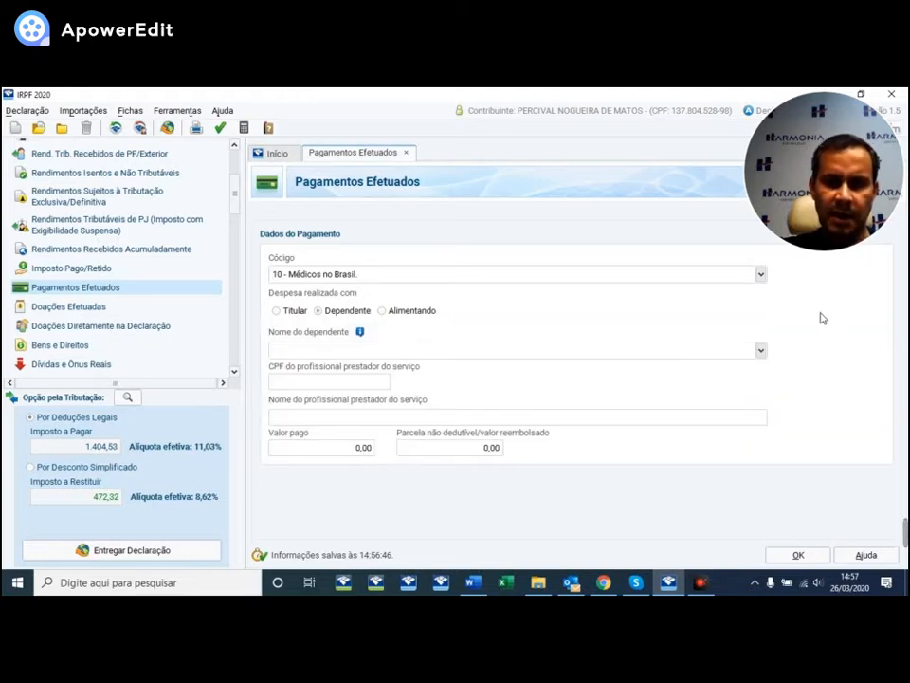
click(762, 350)
click(314, 366)
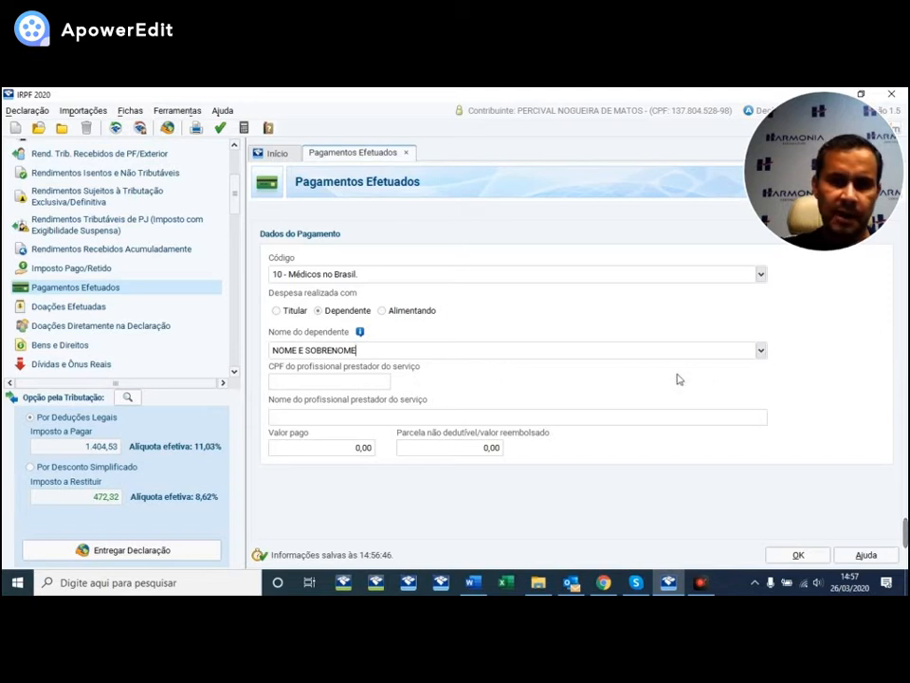
click(762, 351)
click(762, 351)
click(762, 350)
click(762, 351)
click(761, 351)
click(762, 351)
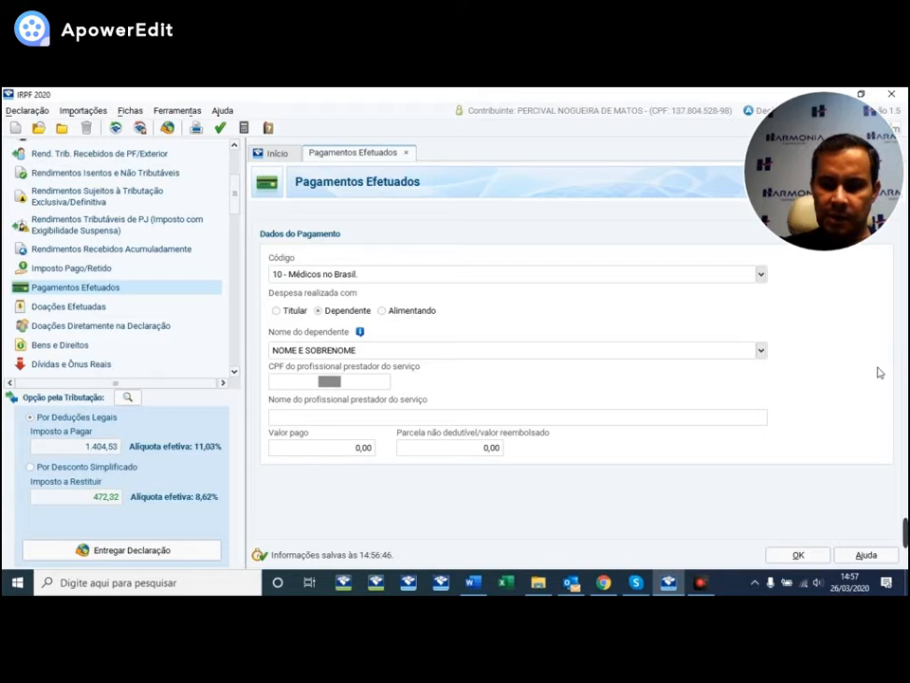
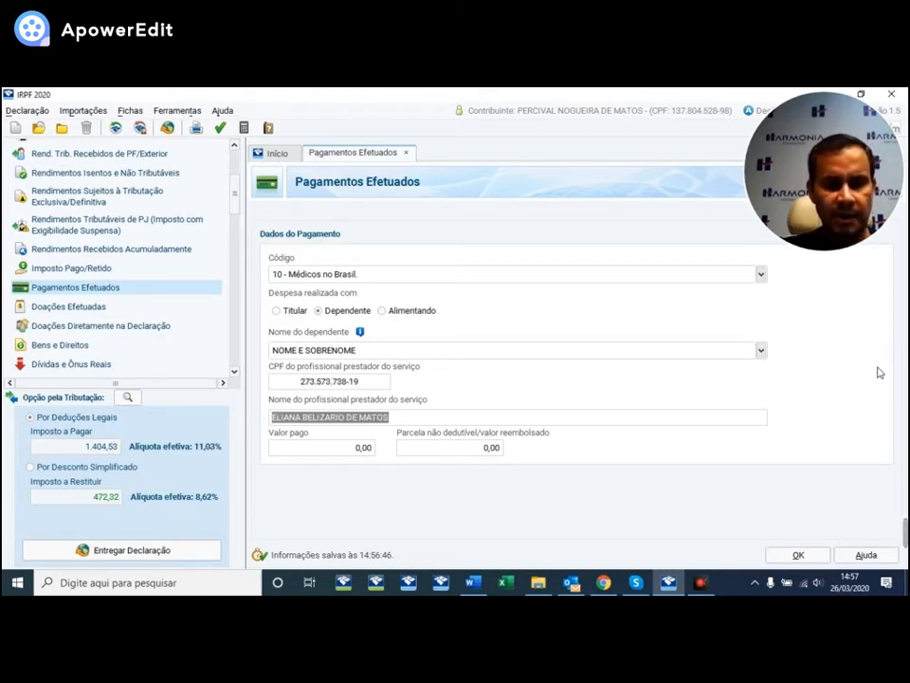
- Enter the provider's CPF and a 30.000,00 amount paid, and save the payment
key(Tab)
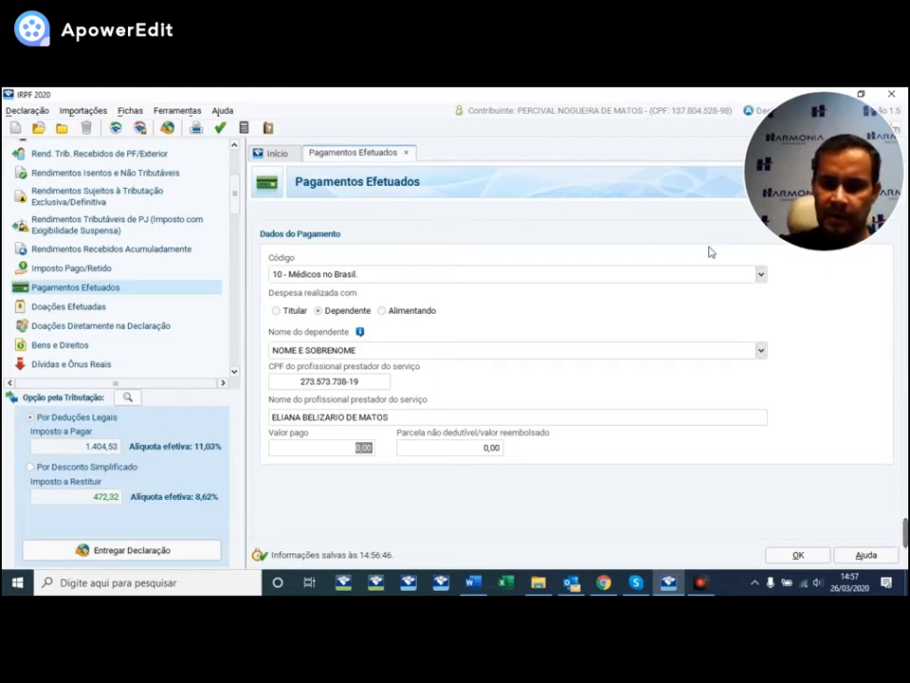
text(30.)
text(0000)
key(Tab)
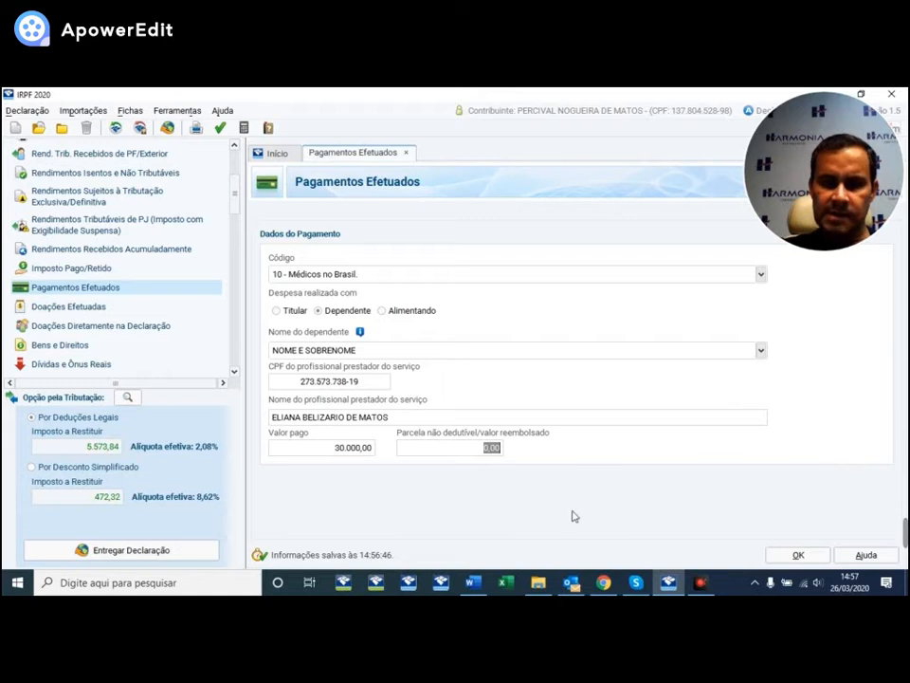
click(791, 556)
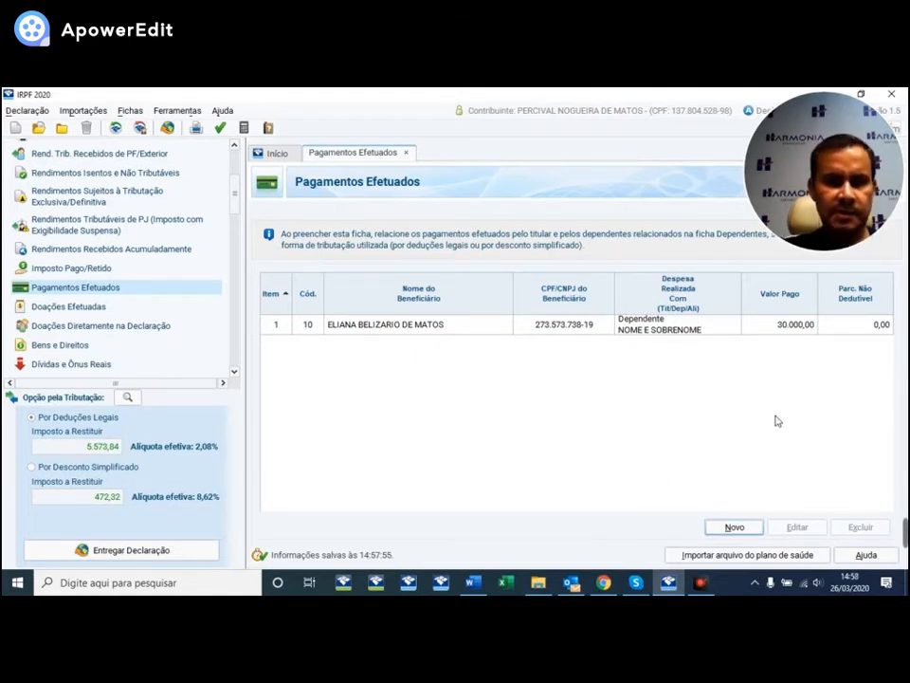
- Start a new entry on Doações Efetuadas with donation code 40, dismissing the warning
click(66, 306)
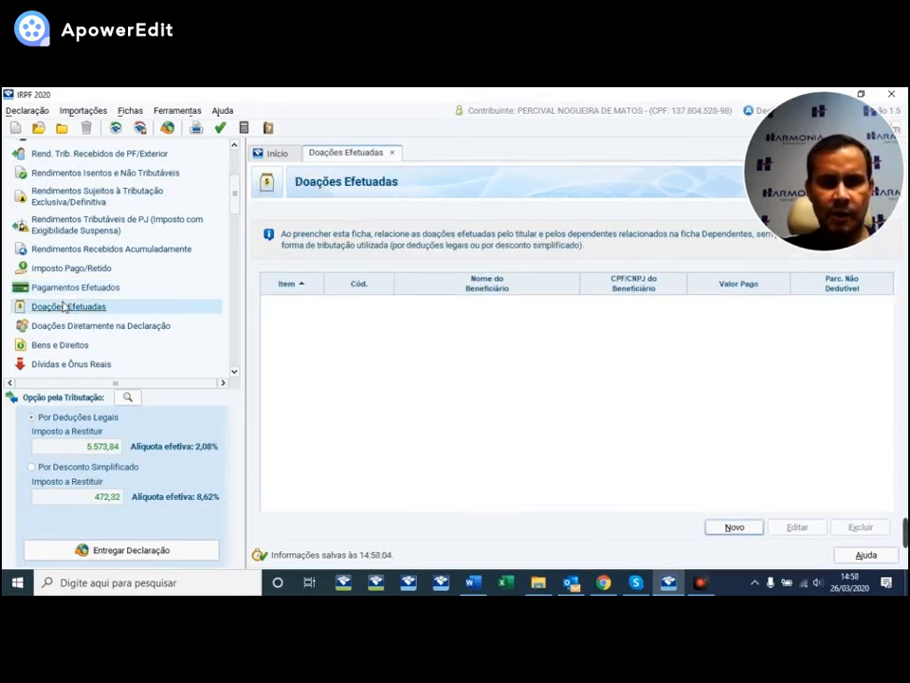
click(758, 533)
click(688, 276)
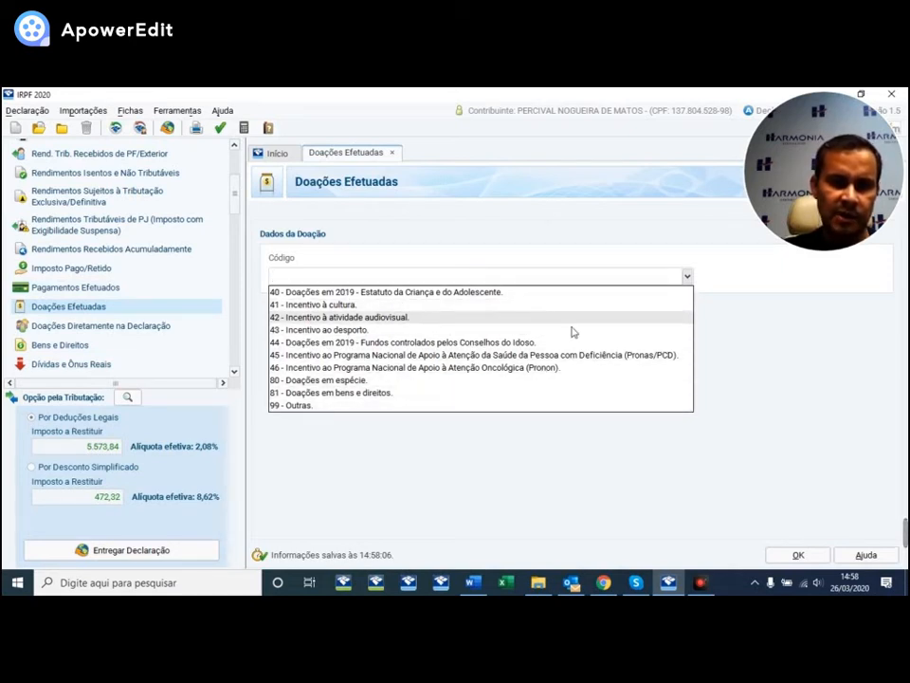
click(427, 294)
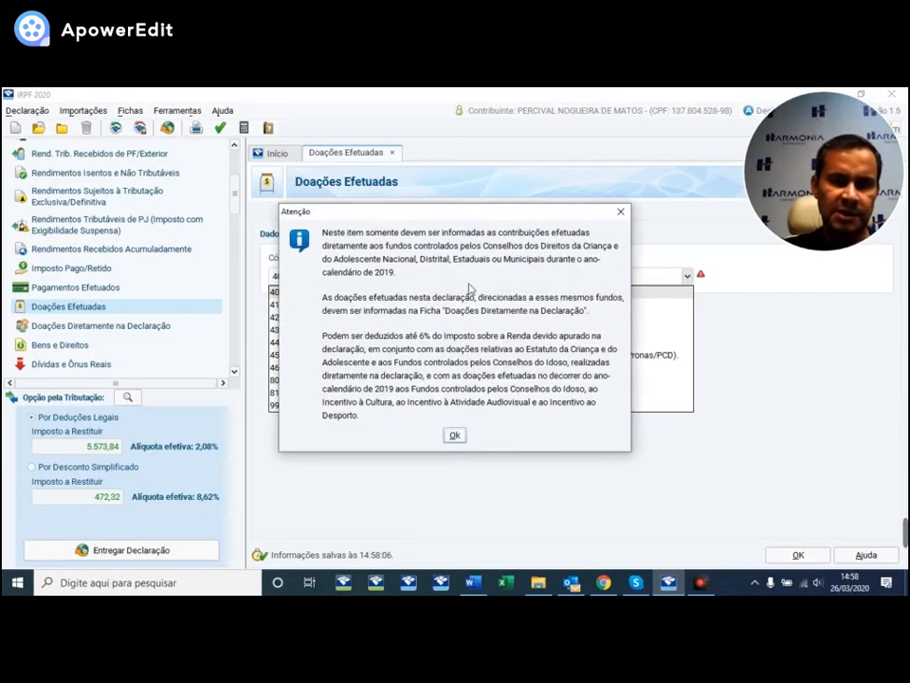
click(455, 435)
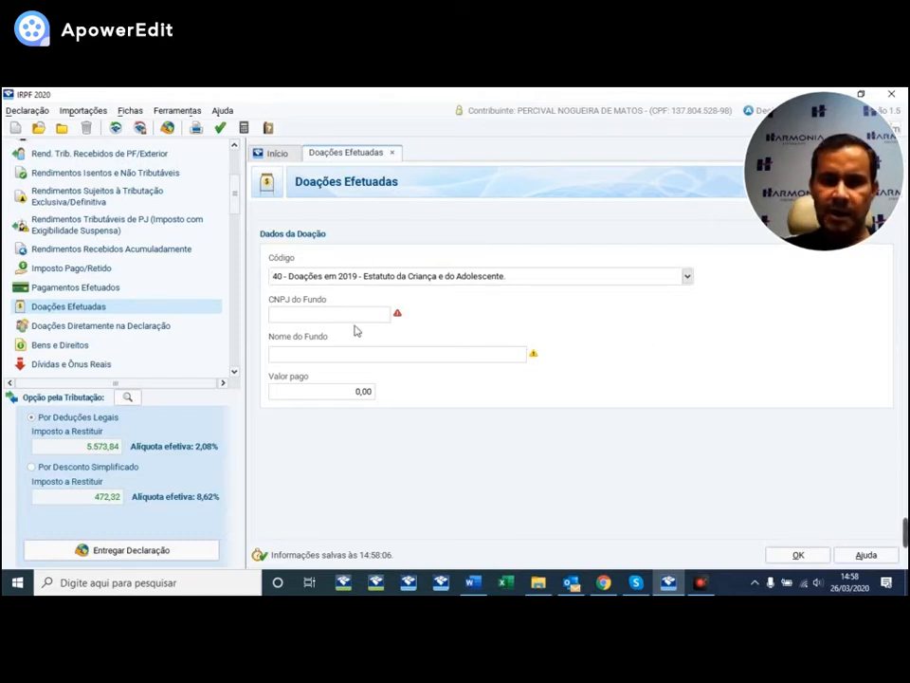
- Close the donation form without recording any donation
click(688, 277)
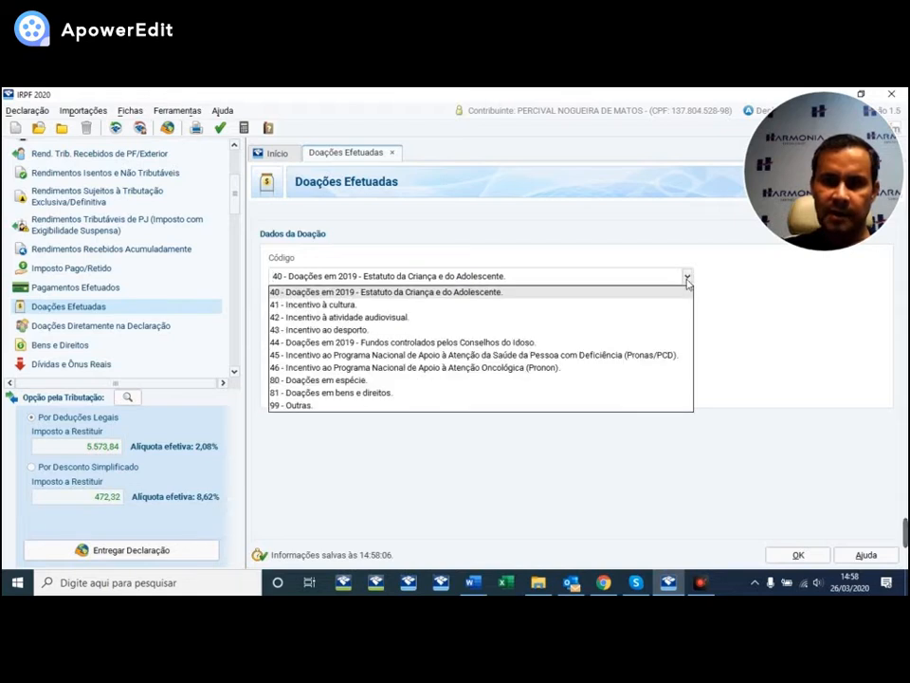
click(688, 291)
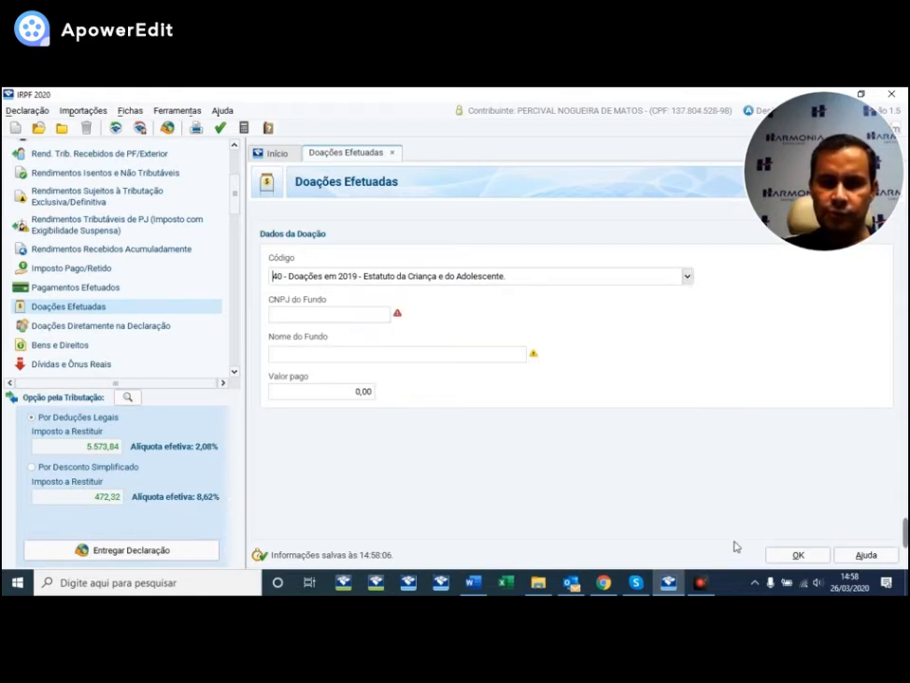
click(798, 555)
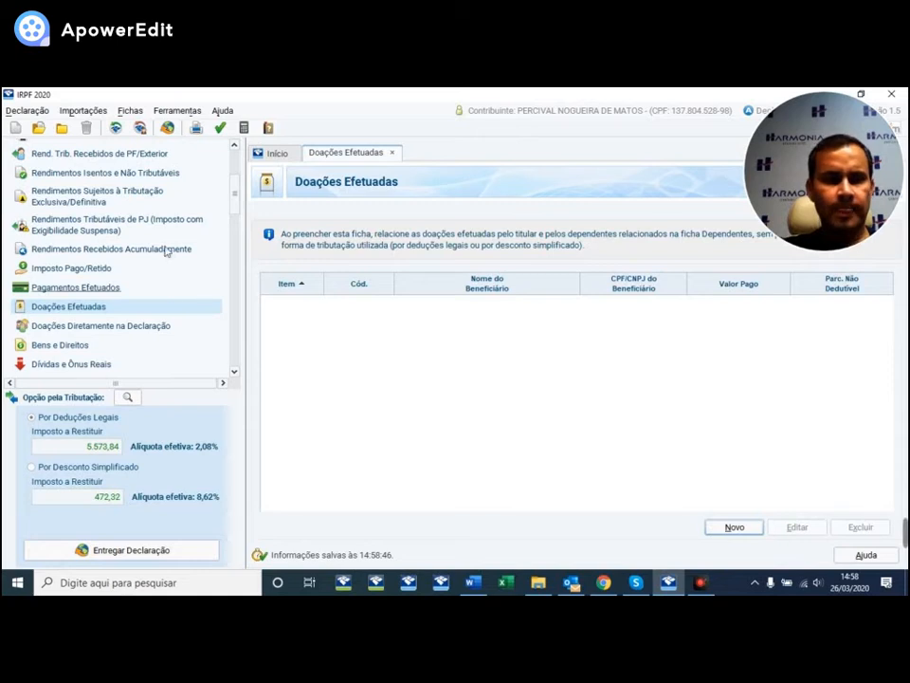
scroll(162, 289, down, 2)
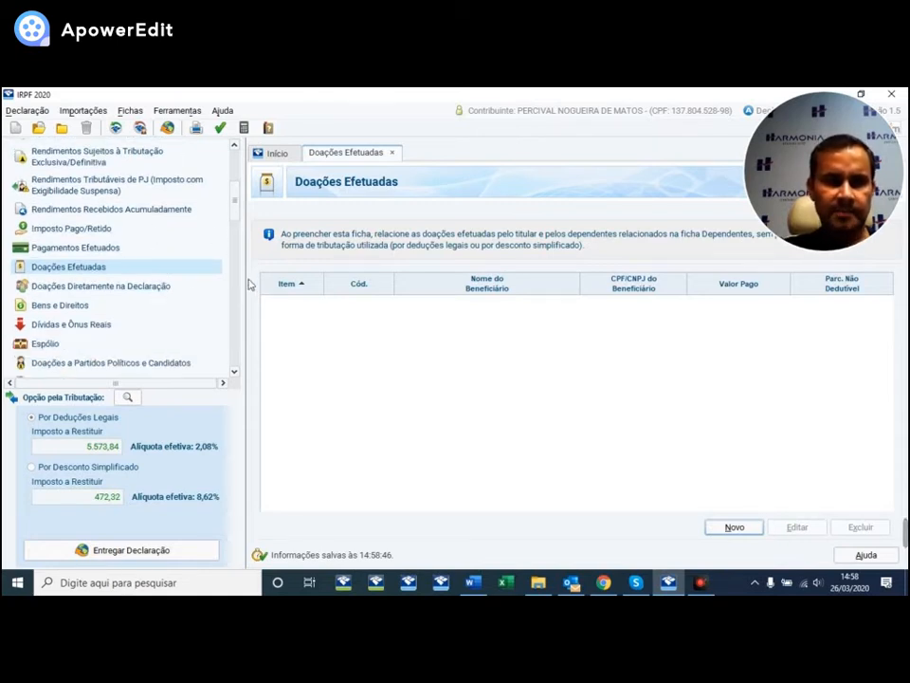
- Start a direct ECA donation to the municipal fund of Indaiatuba, SP
click(98, 288)
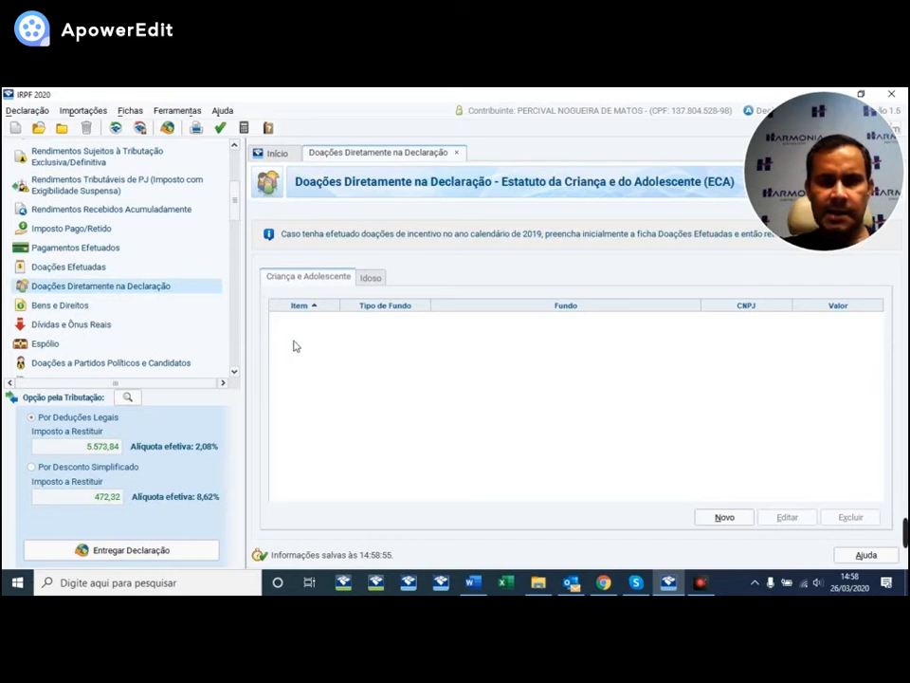
click(725, 517)
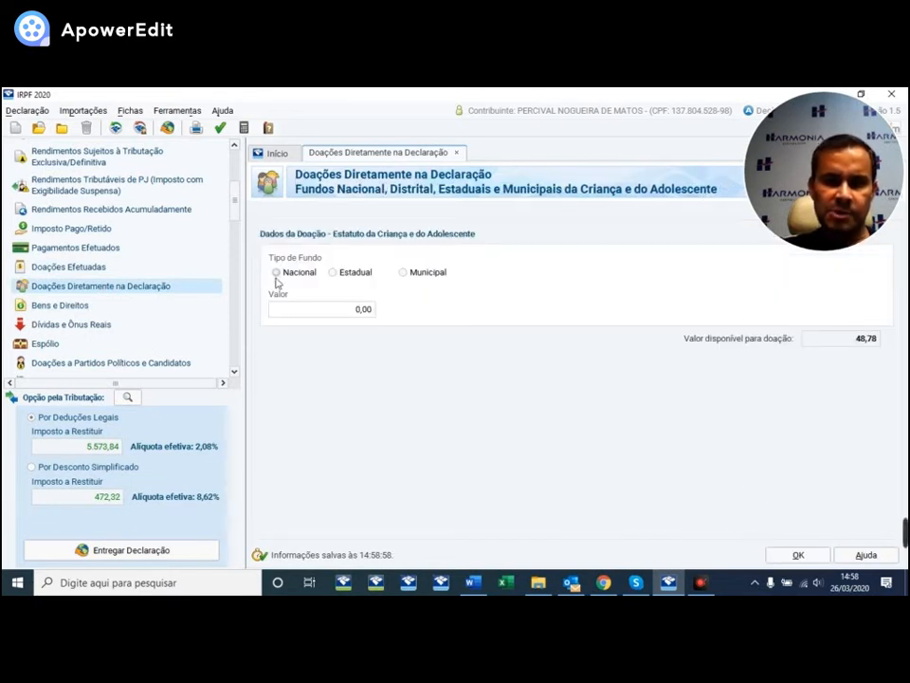
click(403, 274)
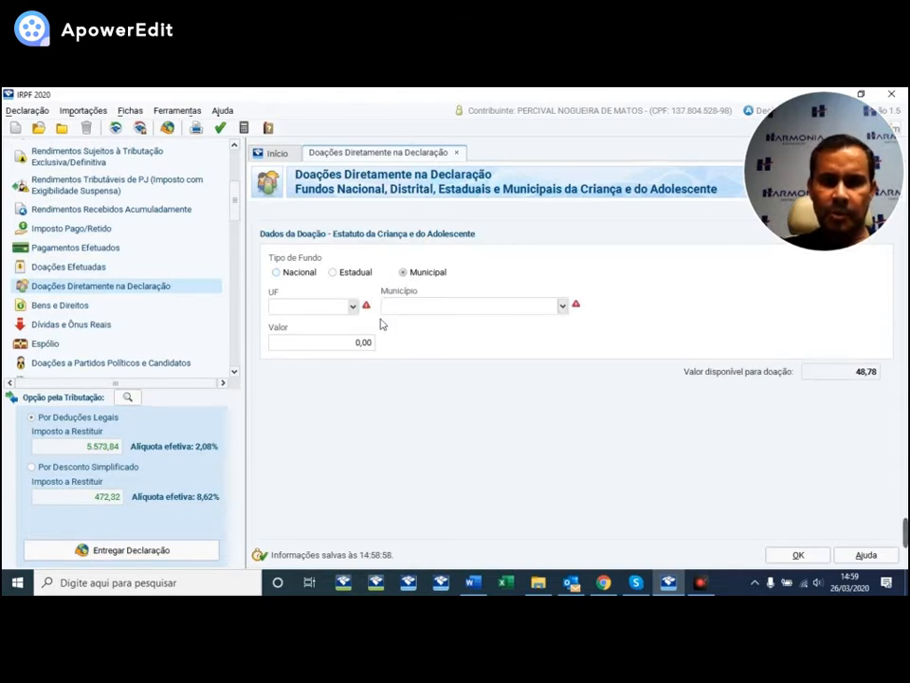
click(352, 307)
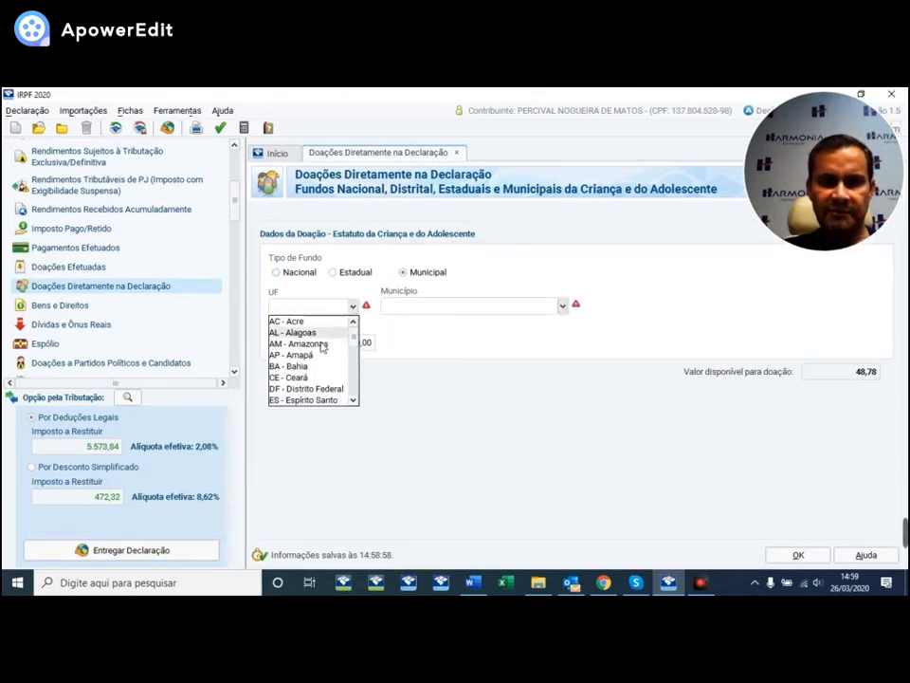
scroll(303, 345, down, 6)
click(315, 390)
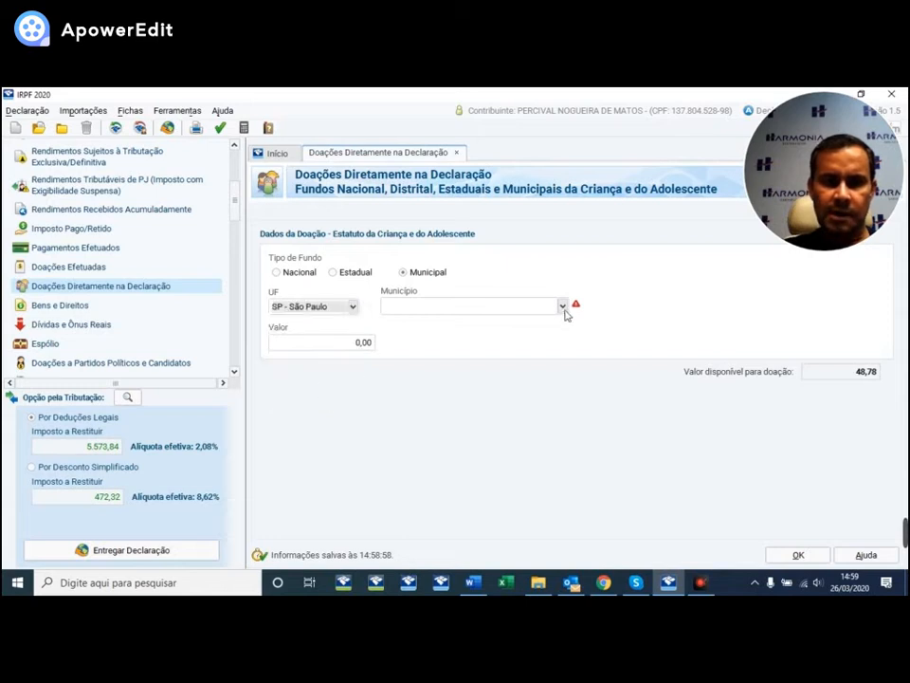
click(562, 306)
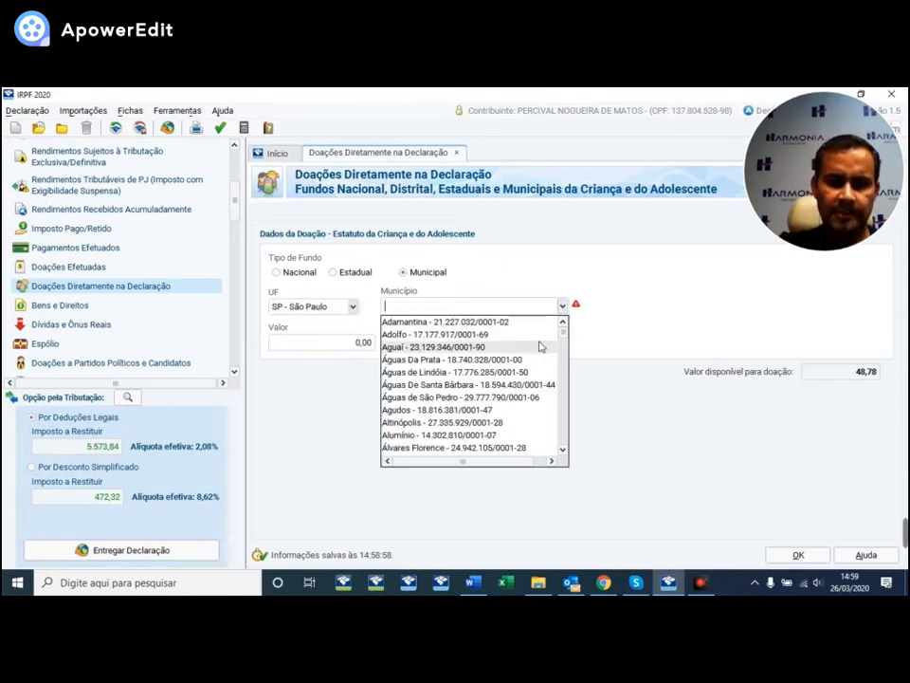
text(INDAIA)
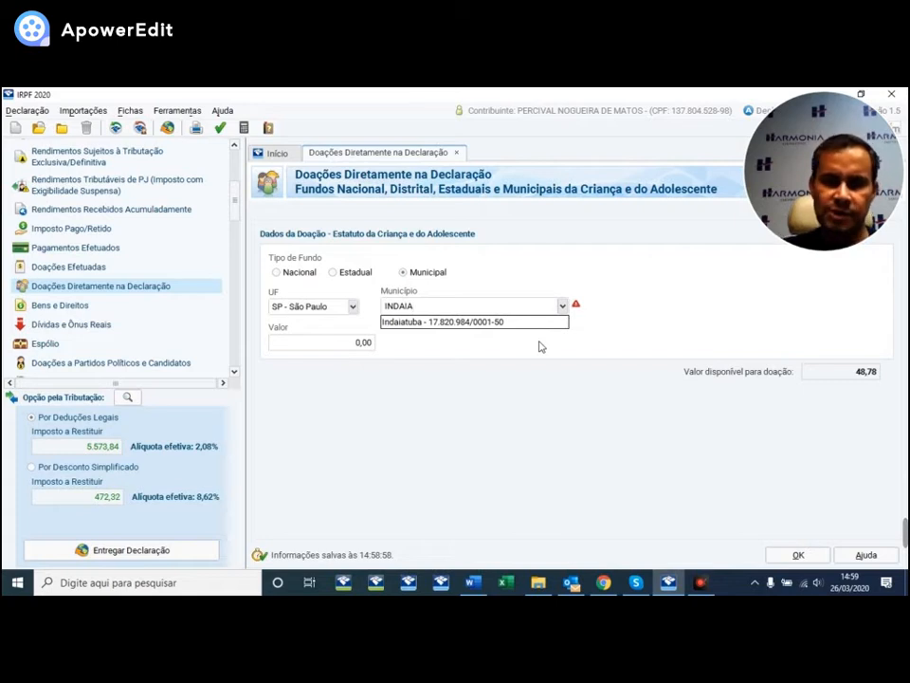
click(437, 322)
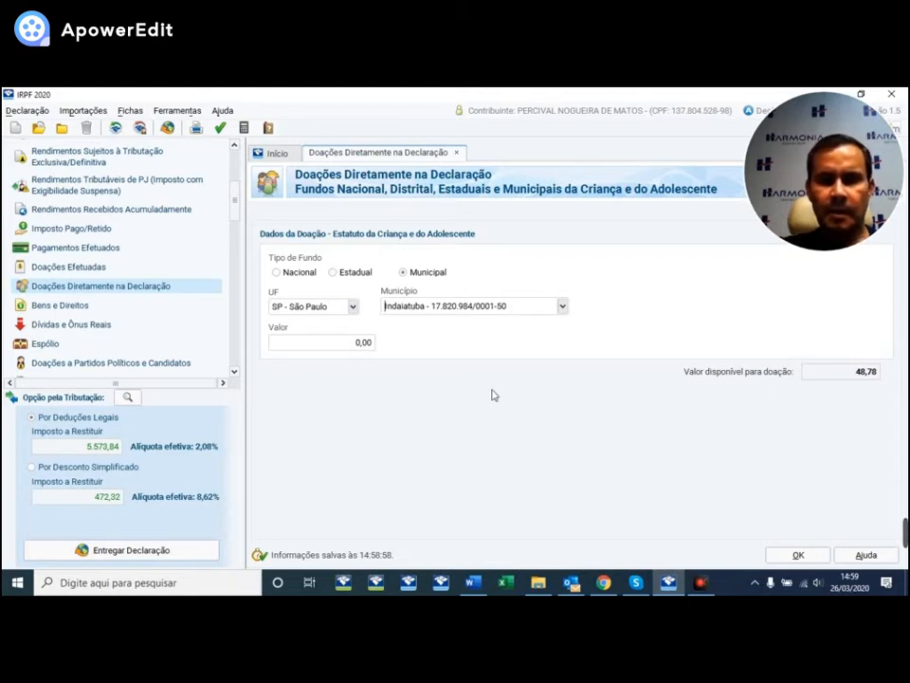
- Set the donation amount to 48,78 and save the entry
key(Tab)
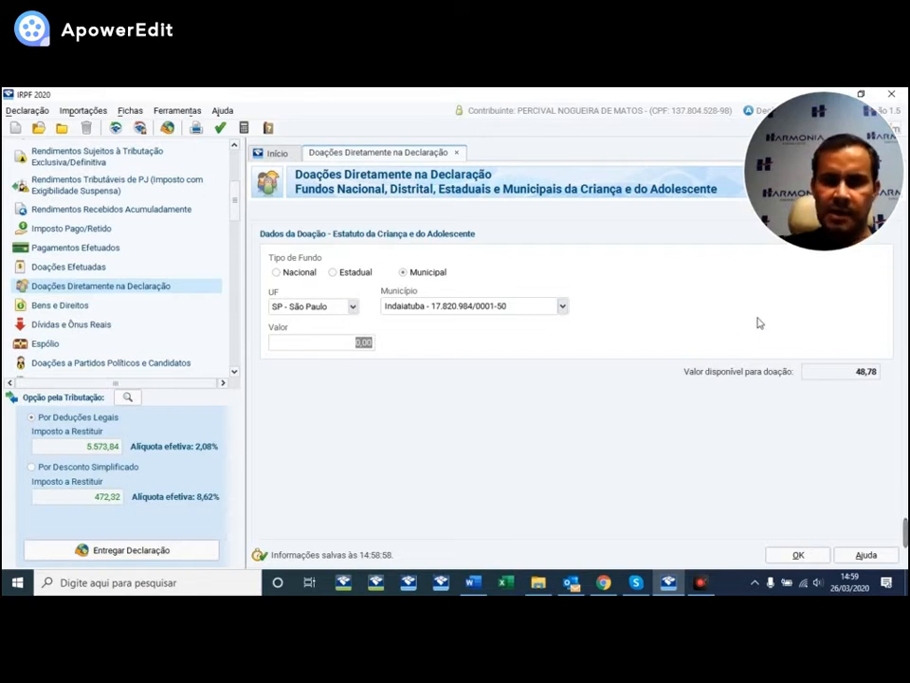
text(48,48)
key(Tab)
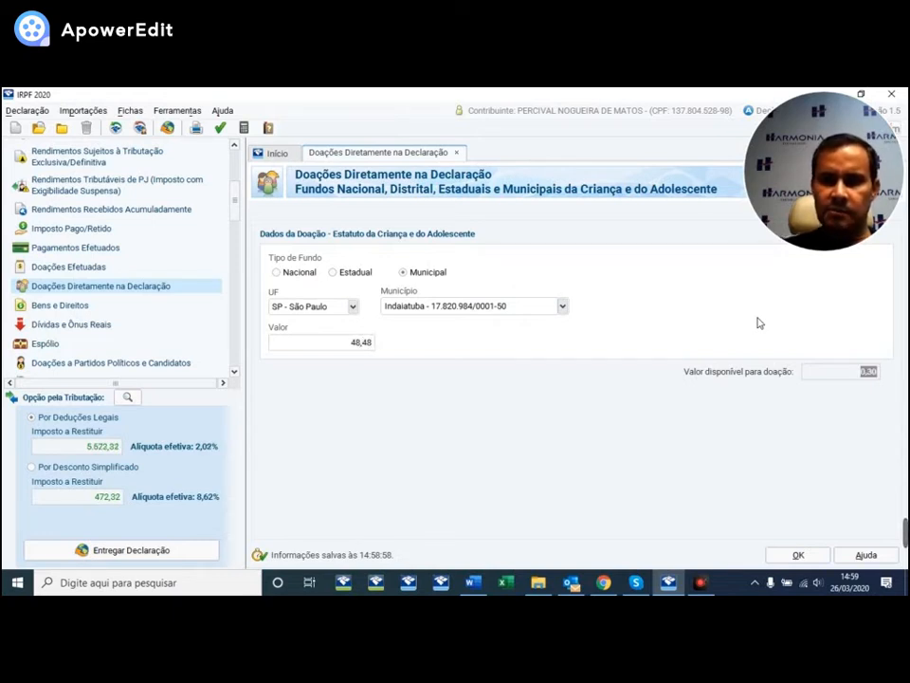
click(348, 347)
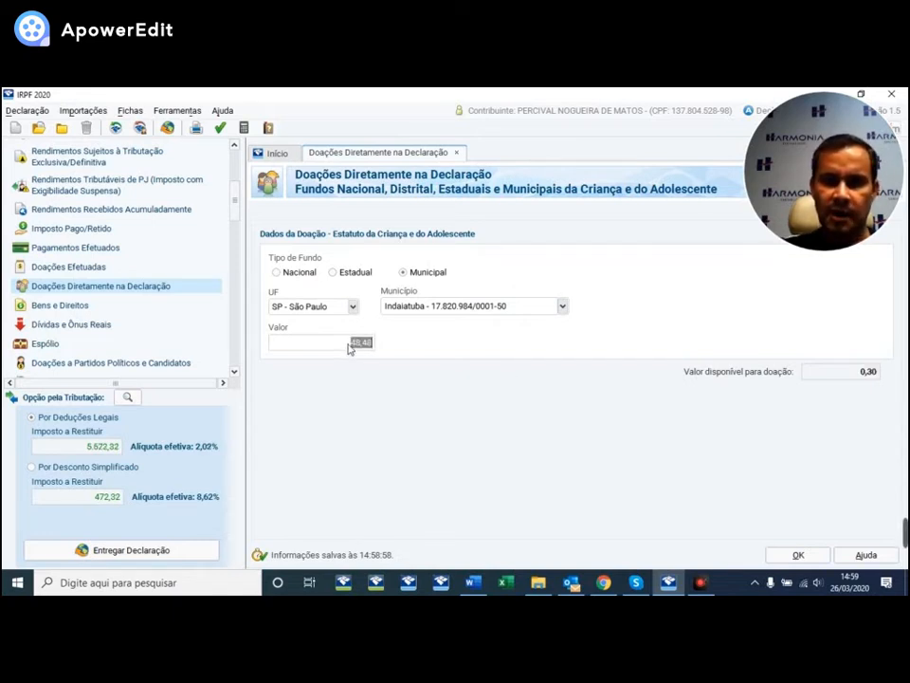
text(48,78)
key(Tab)
click(798, 556)
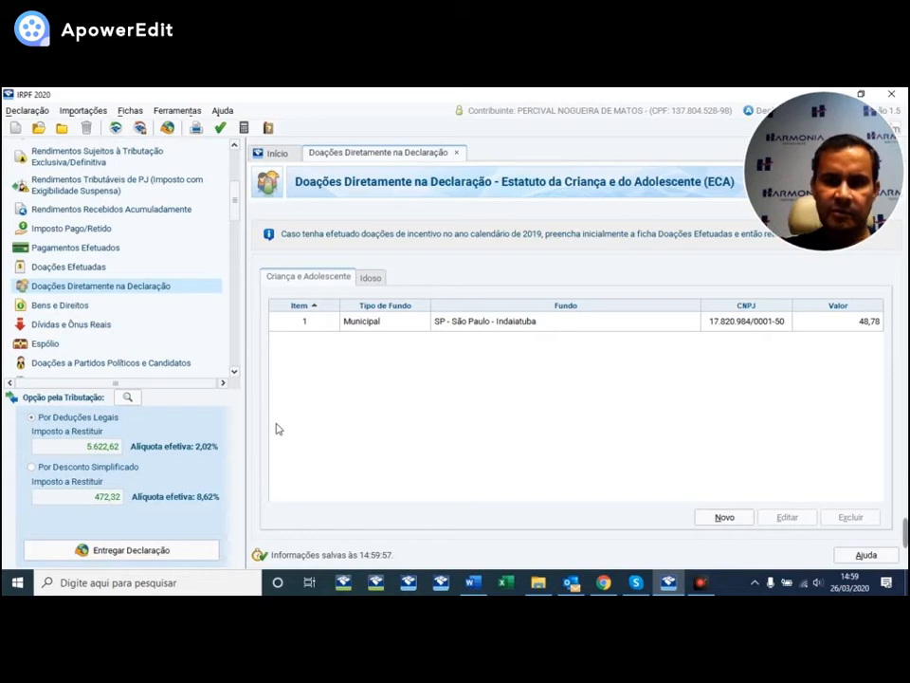
- Open the Bens e Direitos section from the navigation list
scroll(140, 261, down, 1)
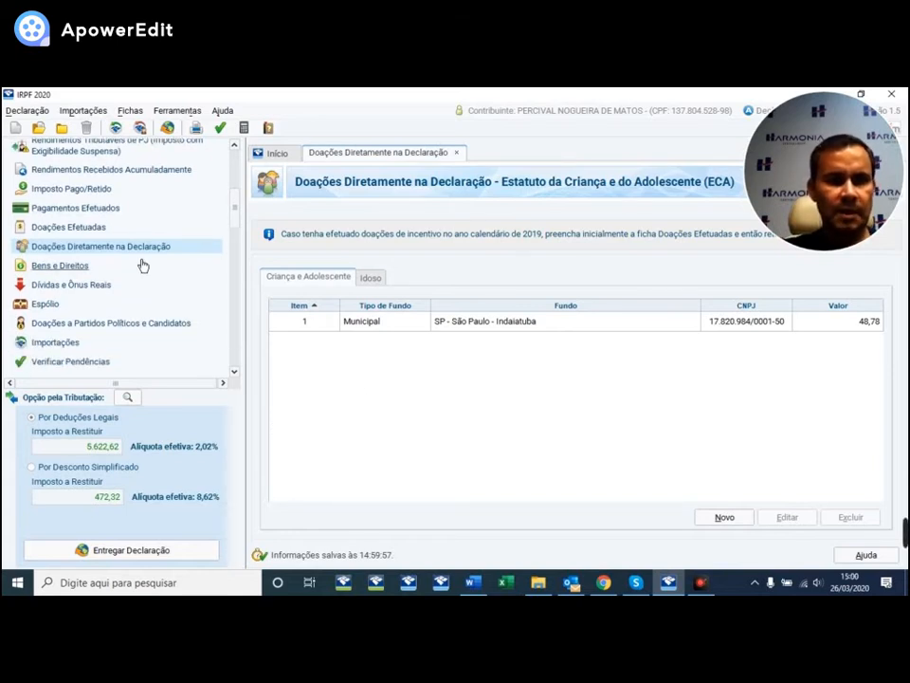
click(60, 265)
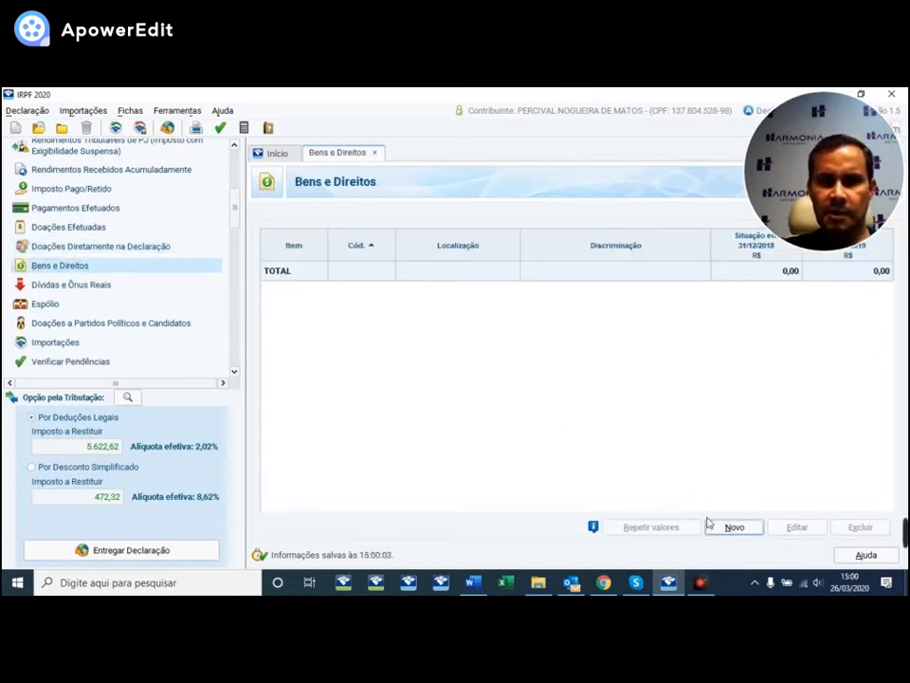
- Start a new asset entry with code 12 - Casa
click(737, 532)
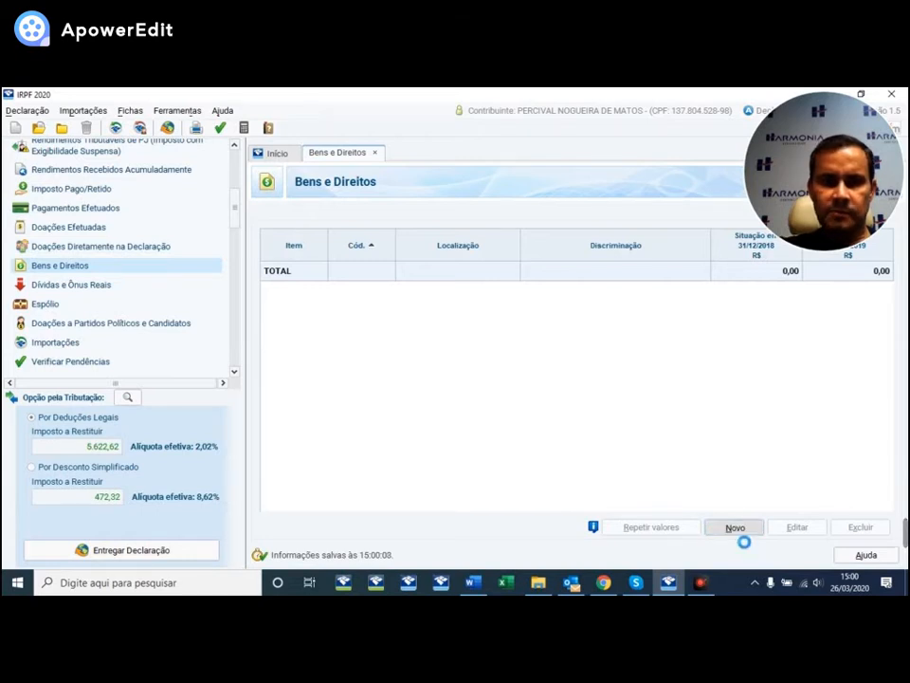
click(580, 282)
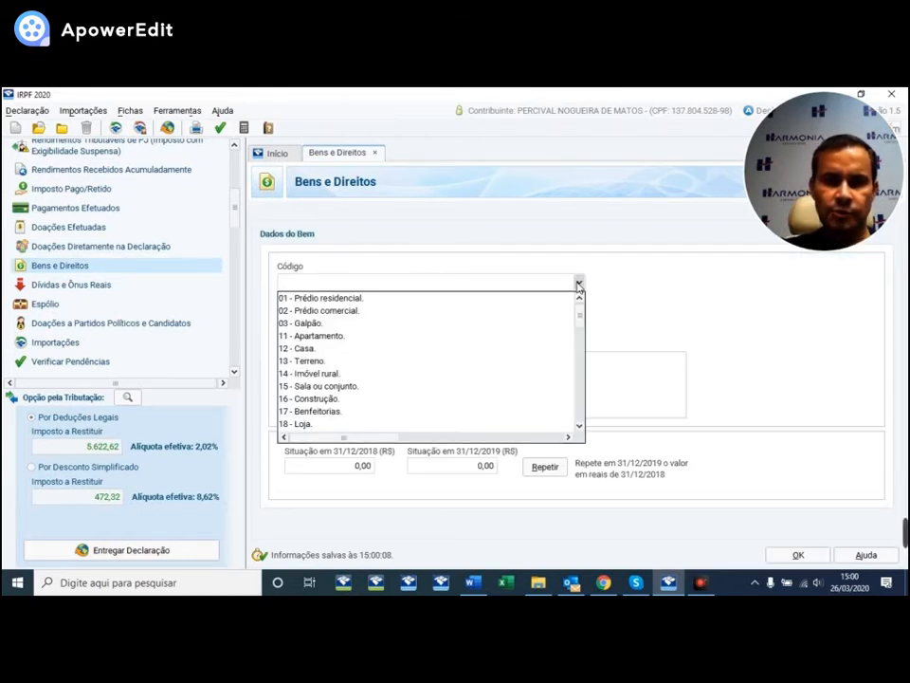
scroll(319, 301, down, 1)
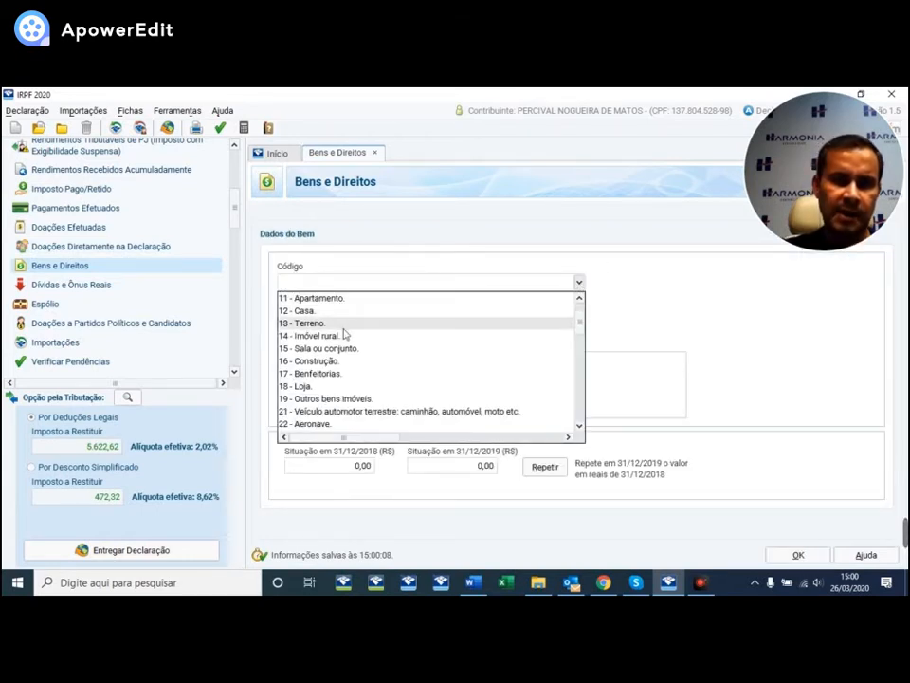
scroll(325, 319, up, 1)
scroll(355, 358, down, 2)
scroll(341, 341, up, 2)
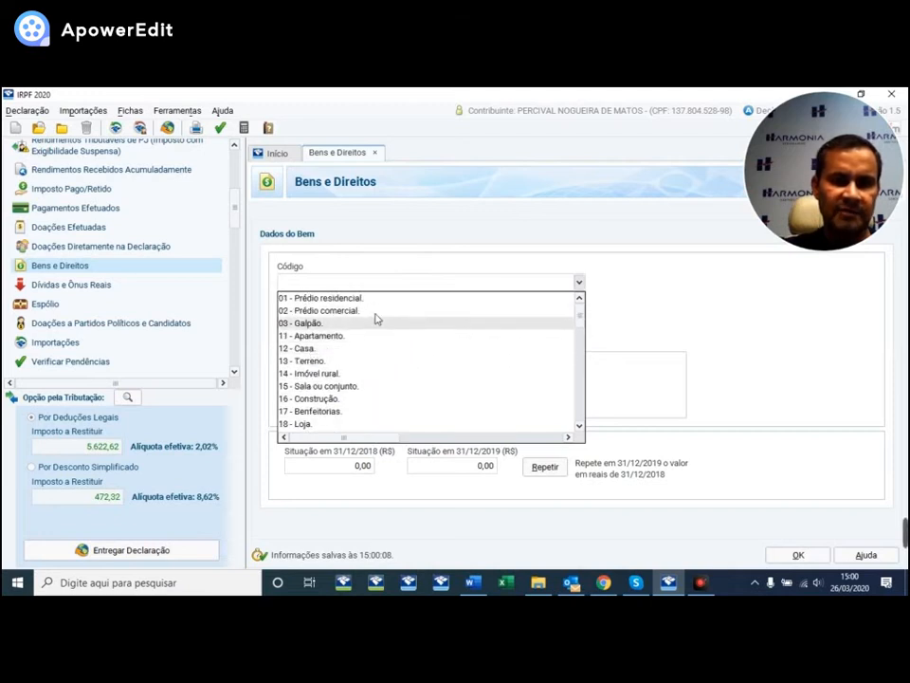
click(305, 349)
- Set the house's acquisition date to 25/01/1995
key(Tab)
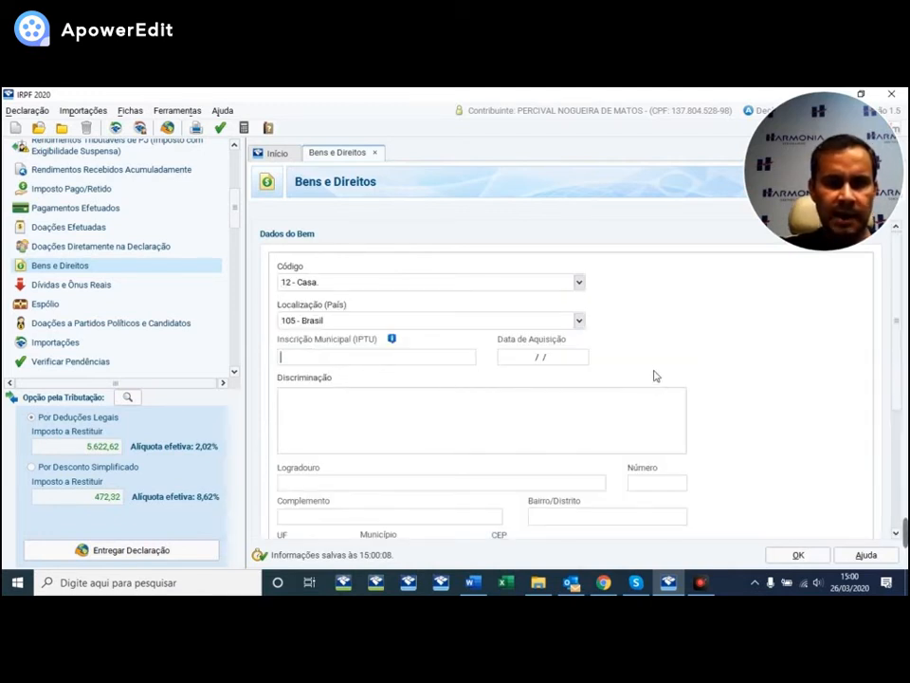
key(Tab)
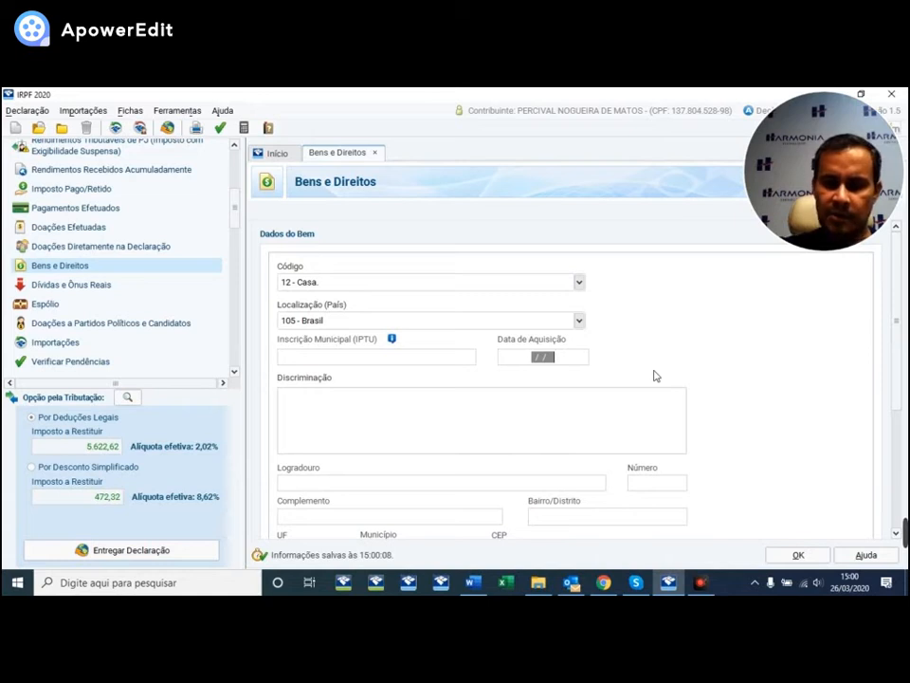
text(25/01/1991)
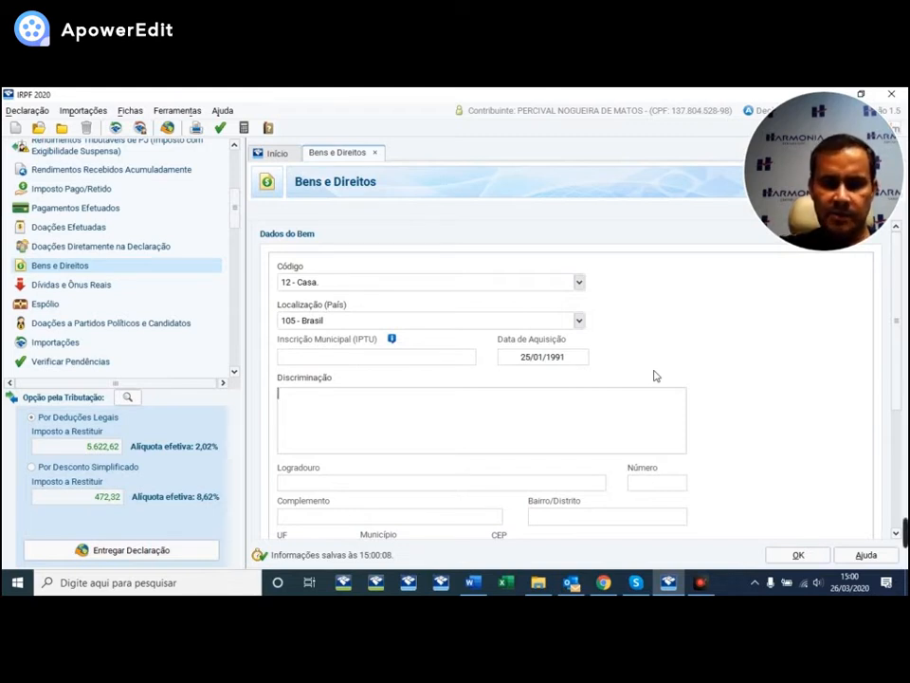
click(569, 357)
text(25/01/19)
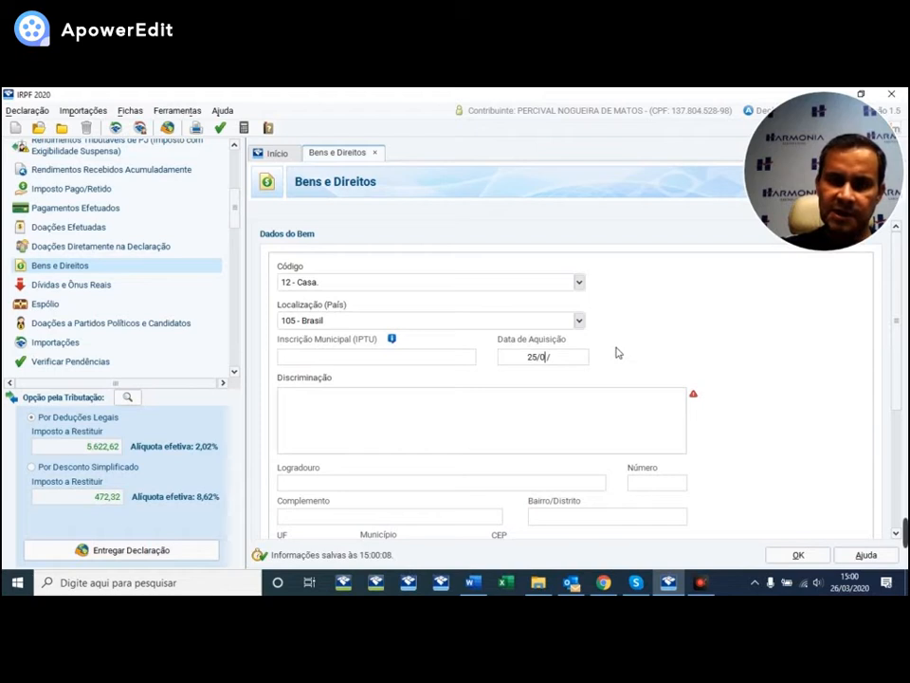
text(95)
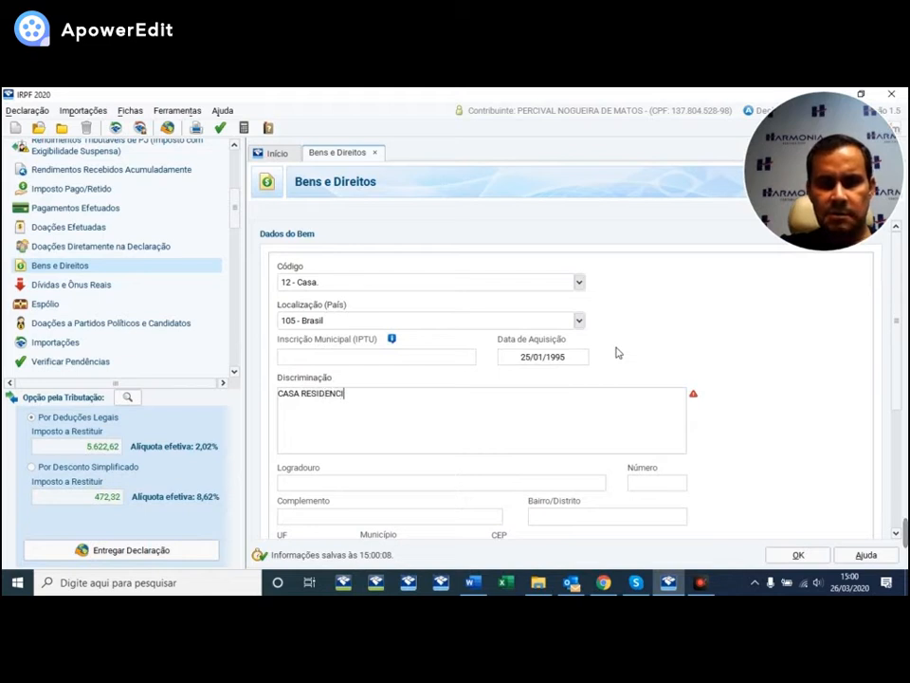
click(378, 479)
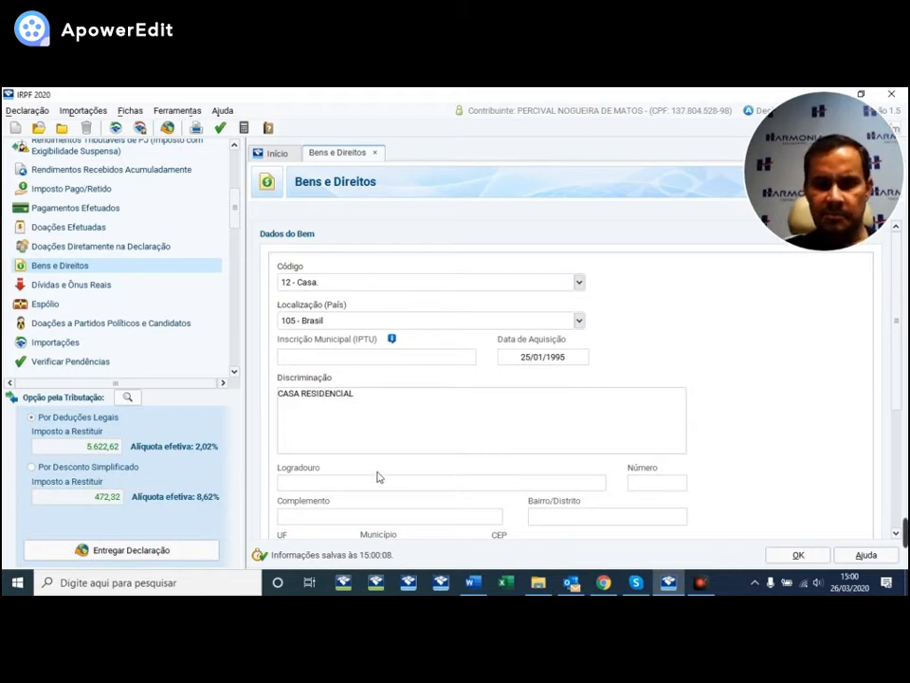
- Fill in the house's street address and set the state to SP
drag(898, 300, 904, 396)
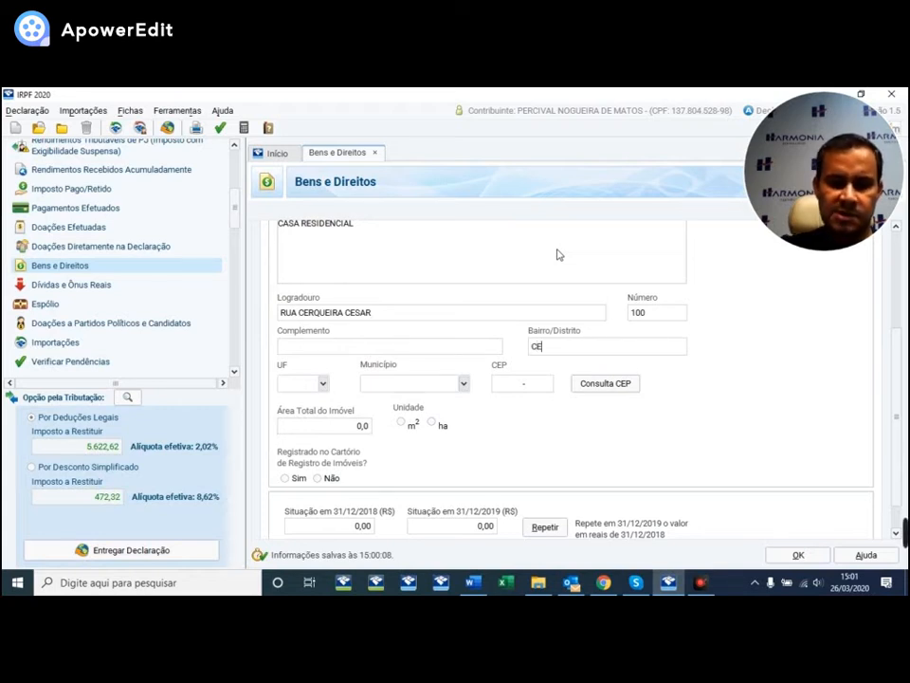
key(Tab)
text(sp)
key(Tab)
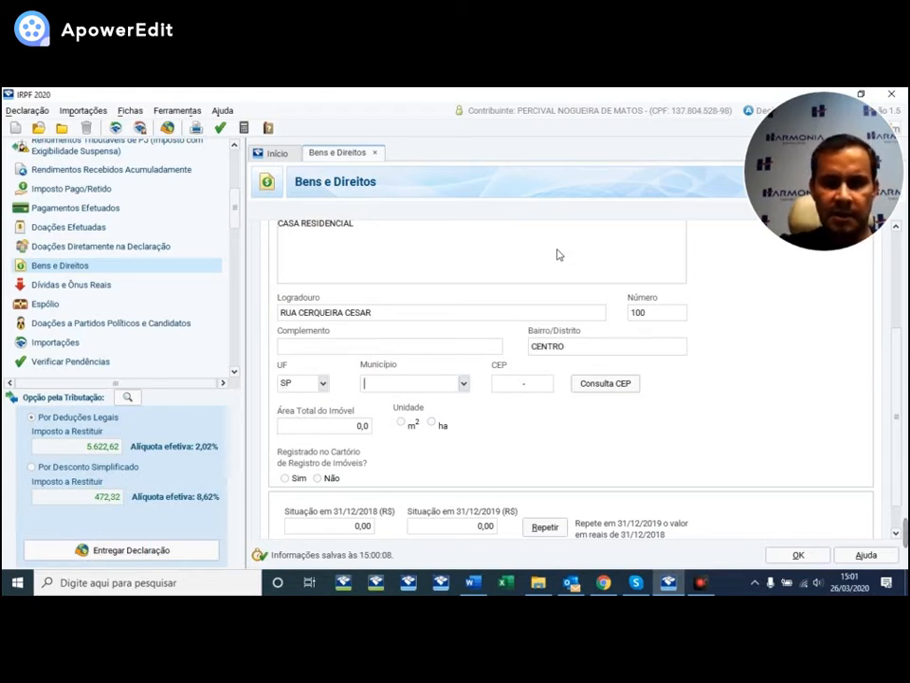
- Set the city to Indaiatuba, enter the postal code, and total area 505,9 m²
text(ondo)
key(BackSpace)
key(BackSpace)
key(BackSpace)
key(BackSpace)
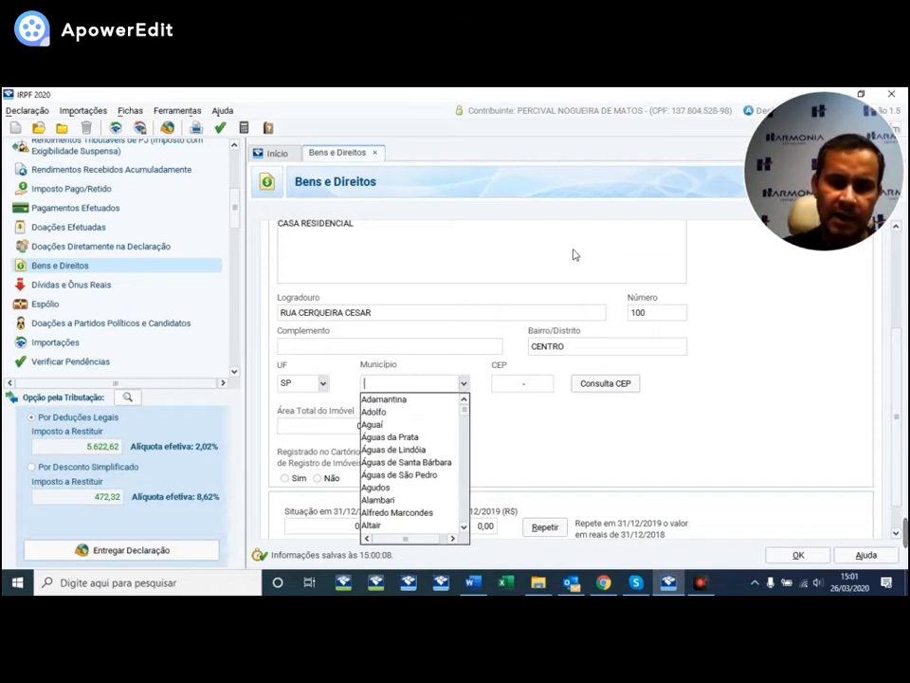
text(indaia)
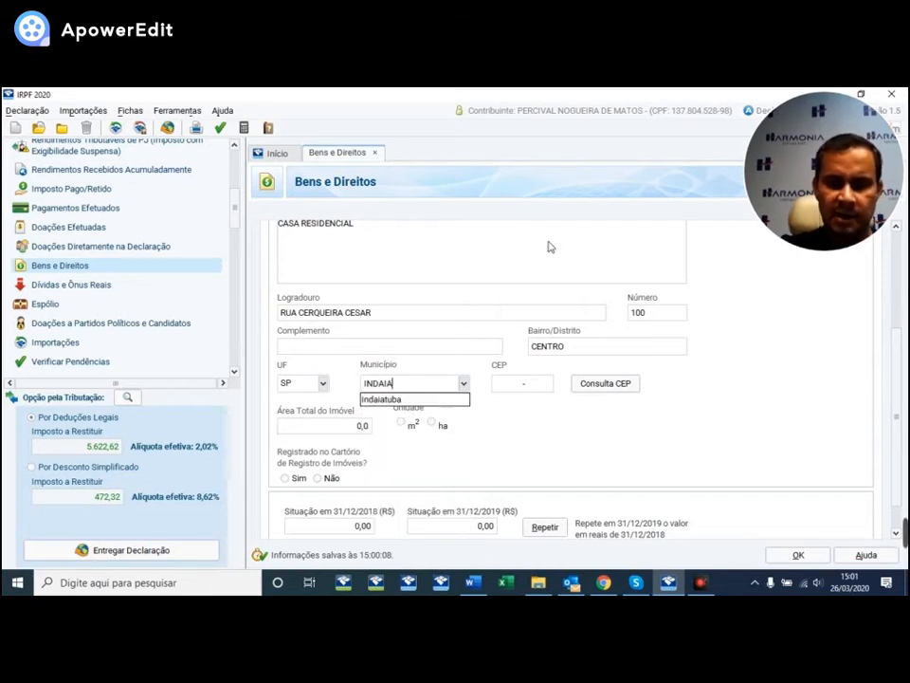
key(Down)
key(Tab)
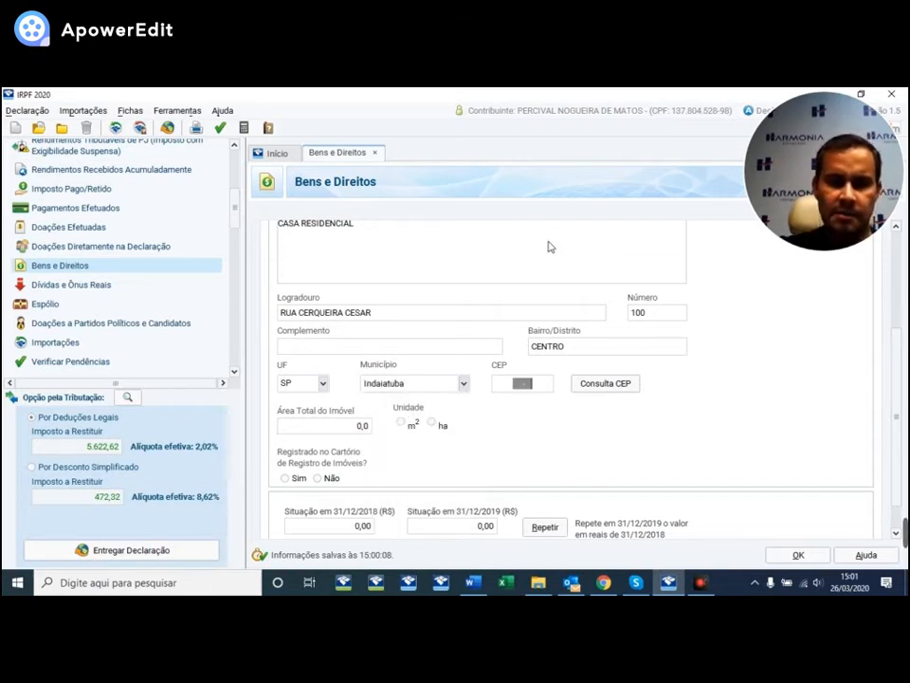
text(13335-220)
key(Tab)
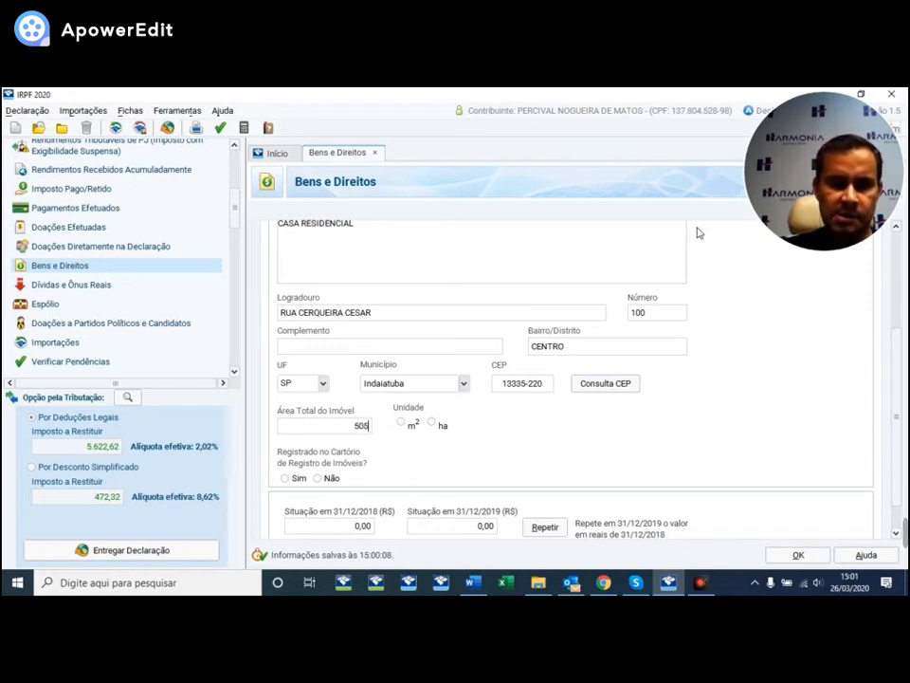
text(9)
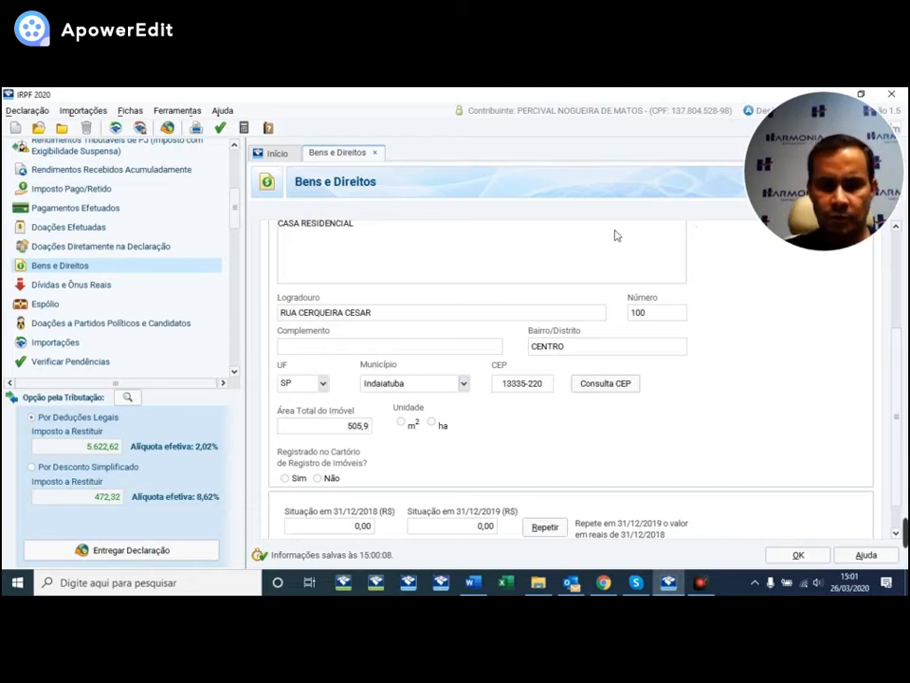
click(401, 423)
- Mark the house registered at the Indaiatuba registry, valued 300.000,00 for 2018 and 2019, and save
scroll(569, 432, down, 3)
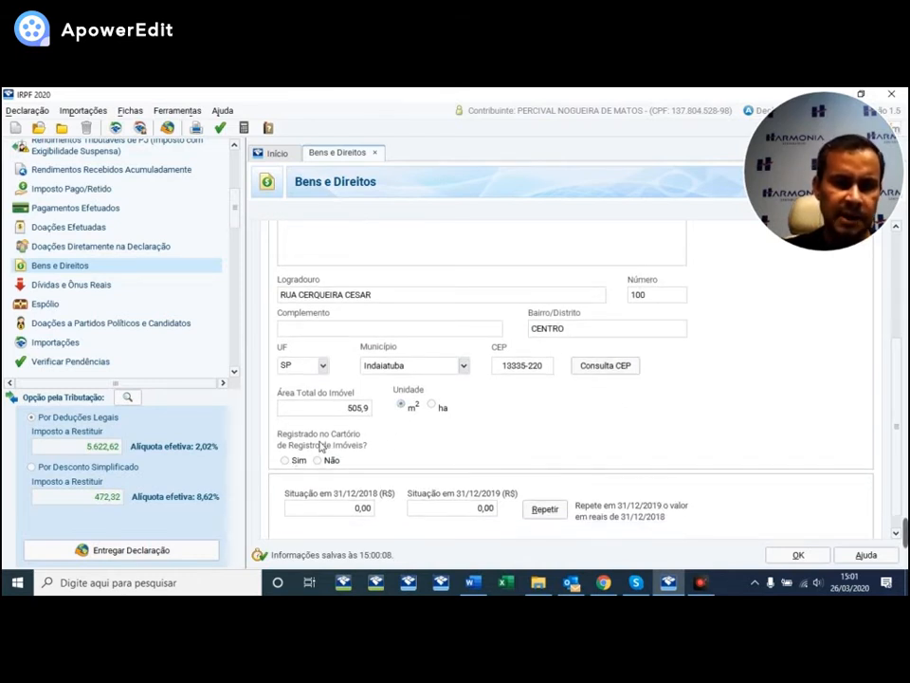
click(286, 461)
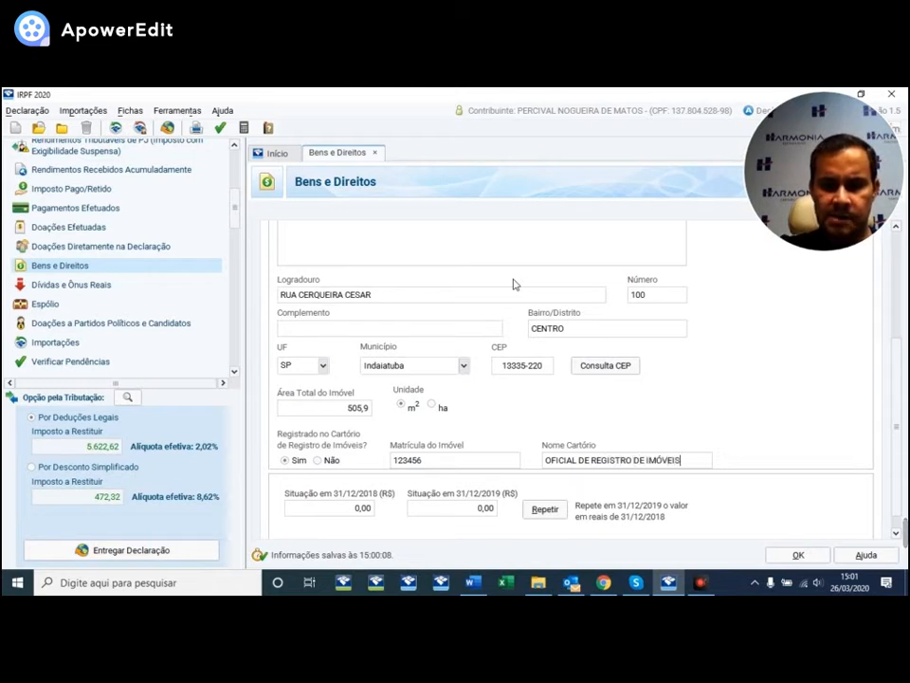
text(INDAIATUBA)
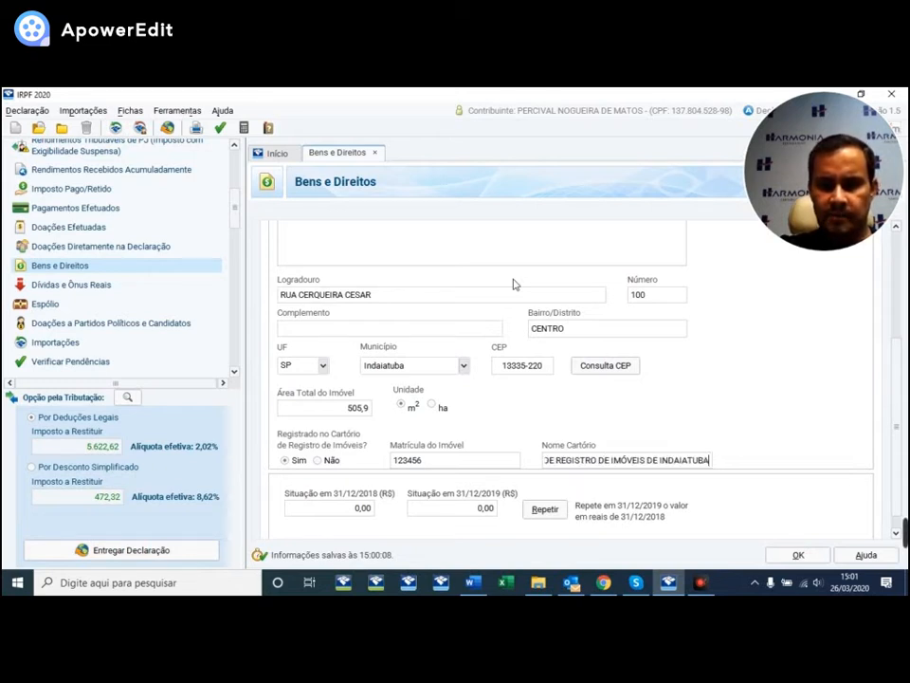
key(Tab)
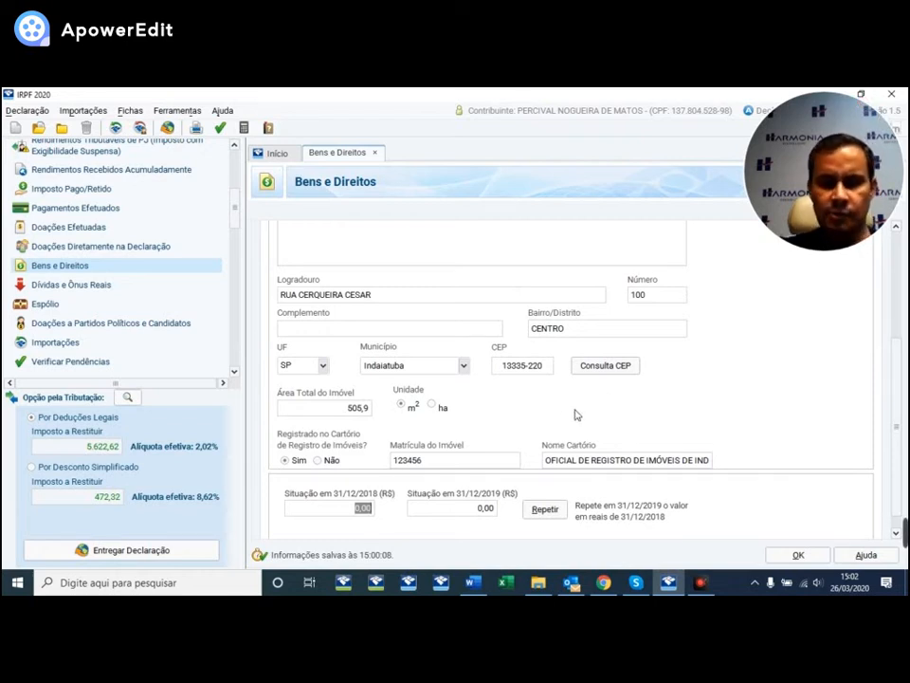
text(30)
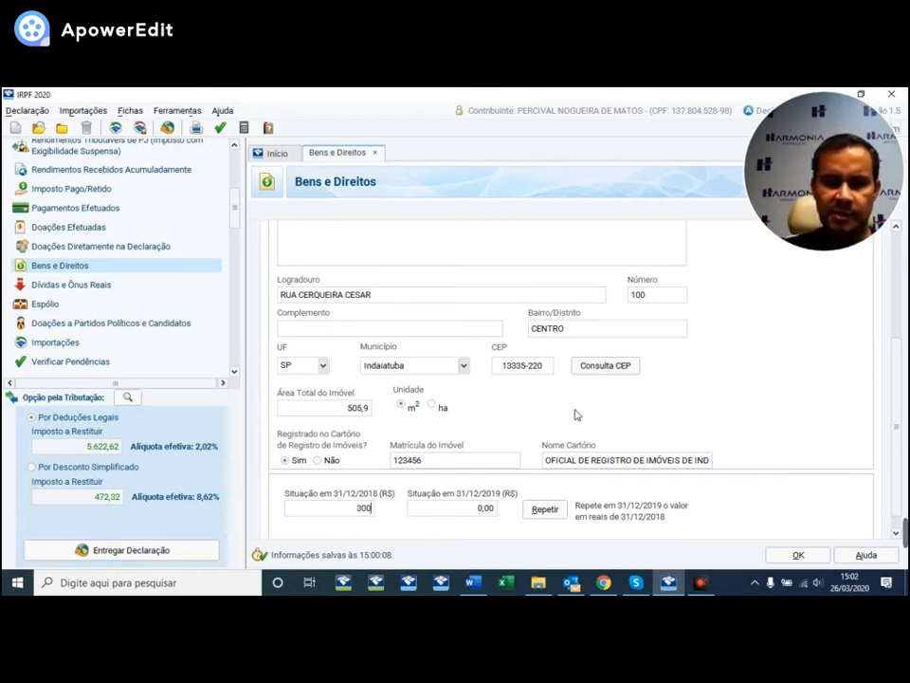
text(0.000)
key(Tab)
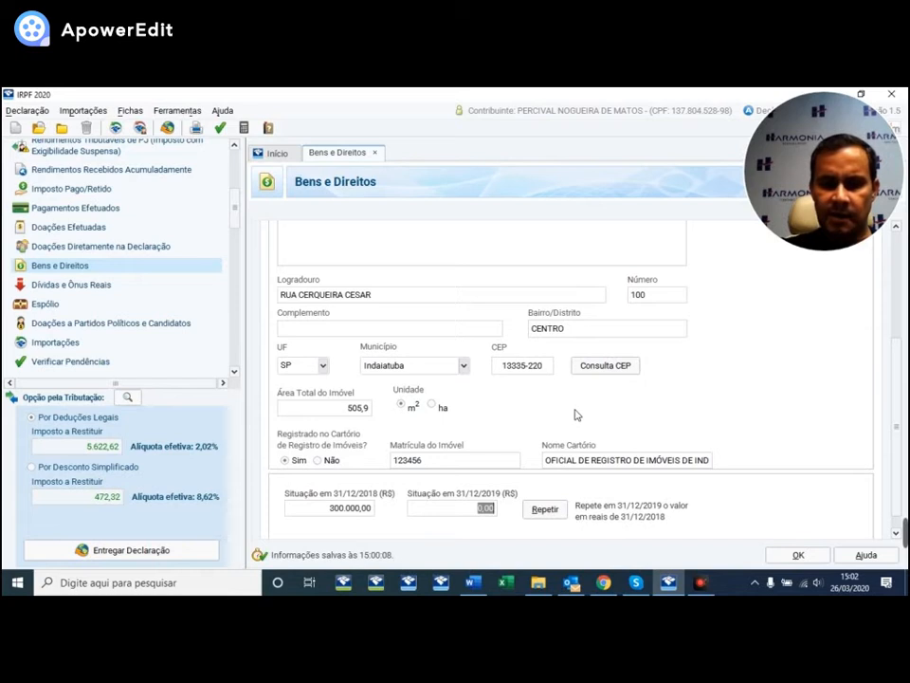
text(300000)
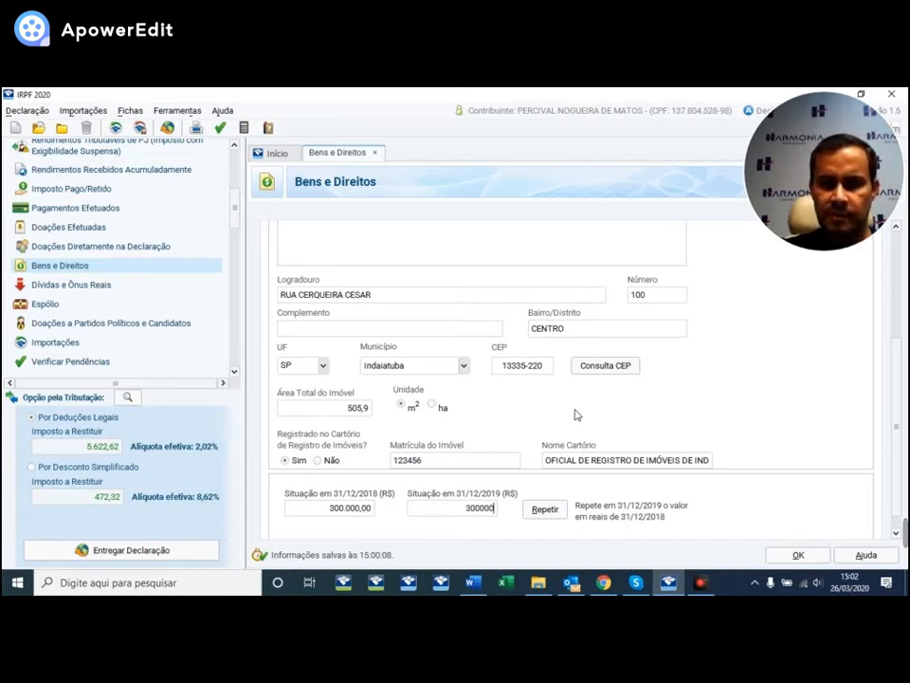
key(Tab)
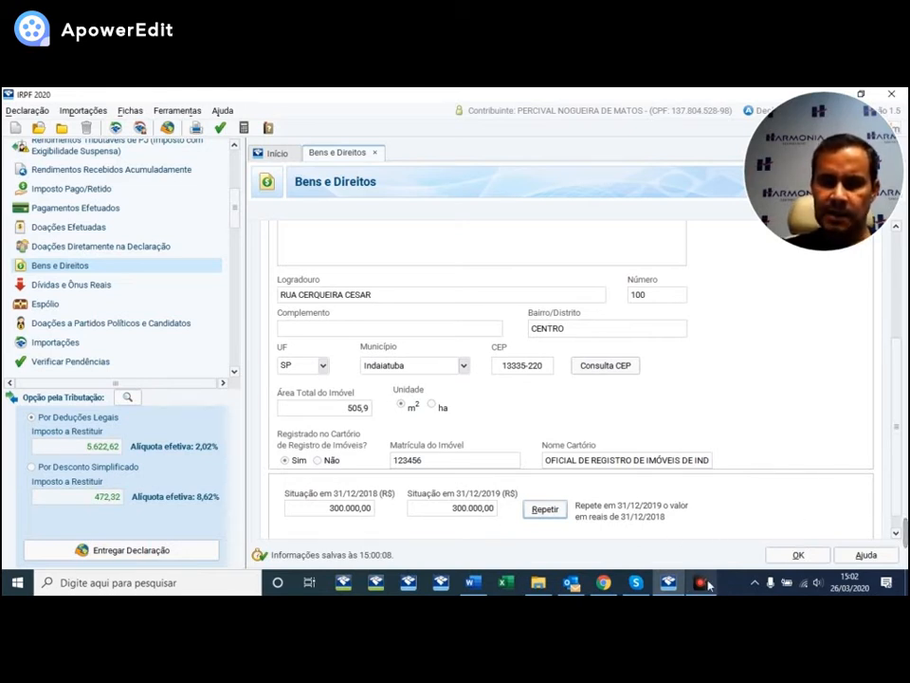
click(801, 555)
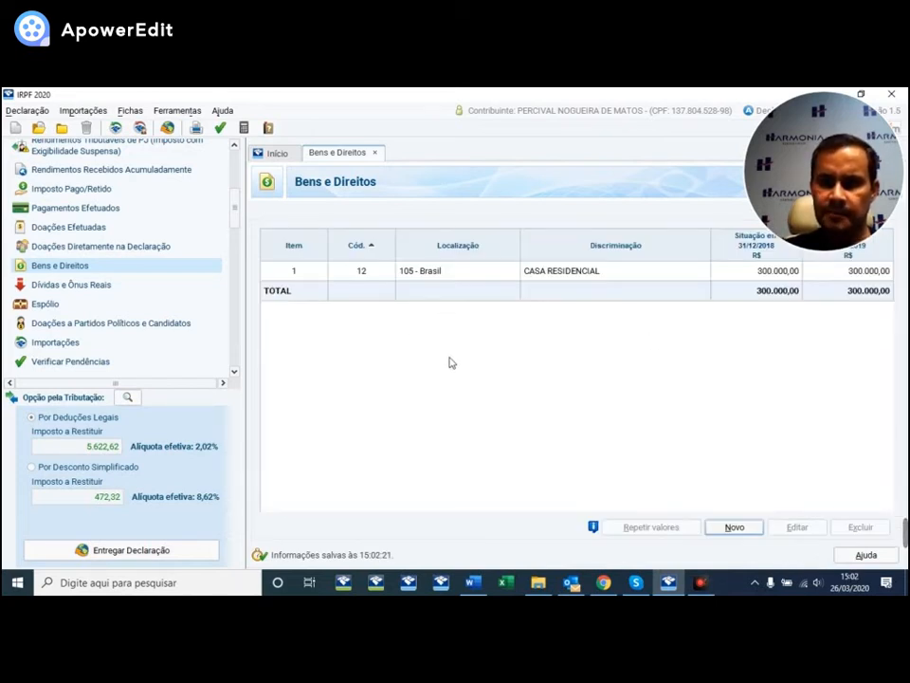
- Start a new asset entry with code 17 - Benfeitorias
click(736, 528)
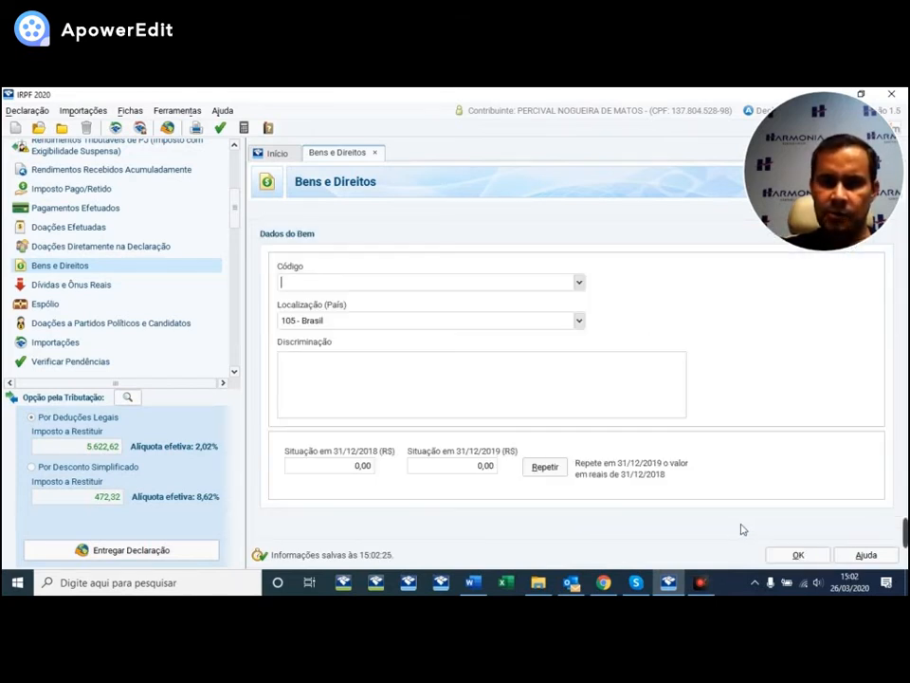
click(578, 281)
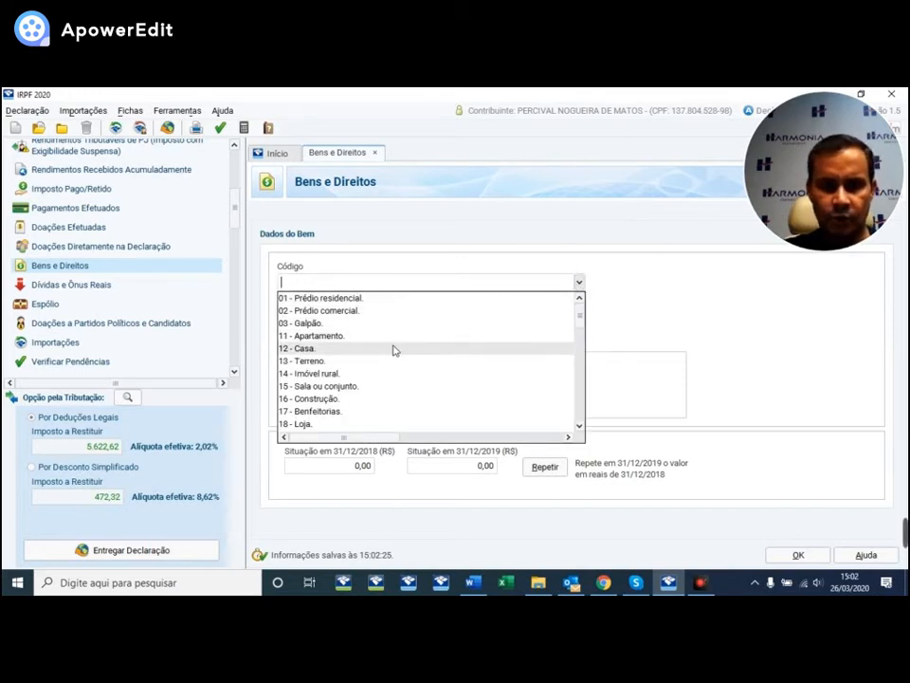
scroll(339, 355, down, 1)
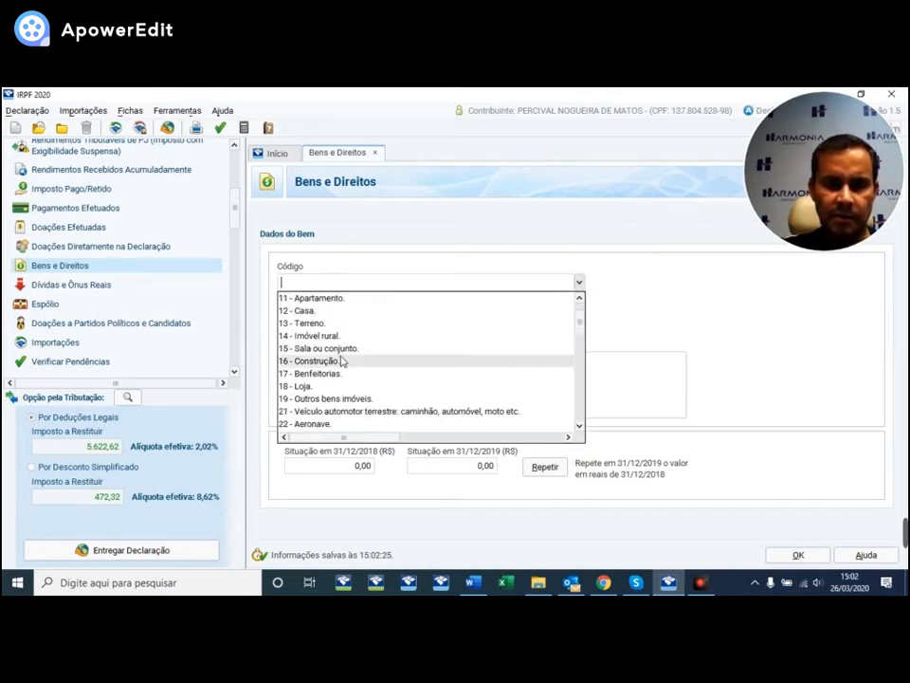
click(317, 373)
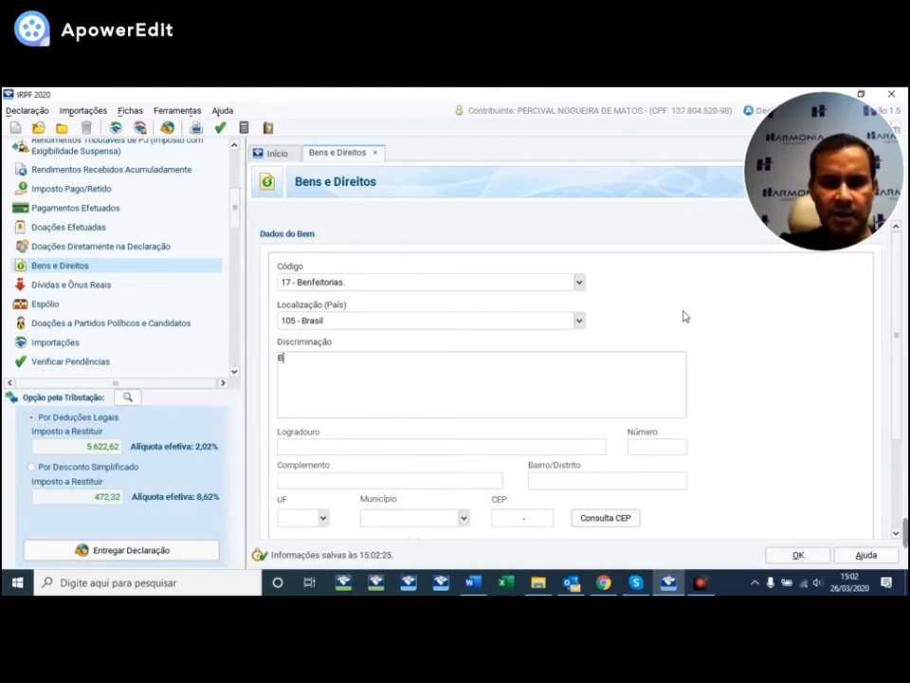
- Describe it as BENFEITORIAS REALIZADAS NO ANO 2019 with a 35.000,00 value for 2019
text(BENFEITORIAS REALIZADAS)
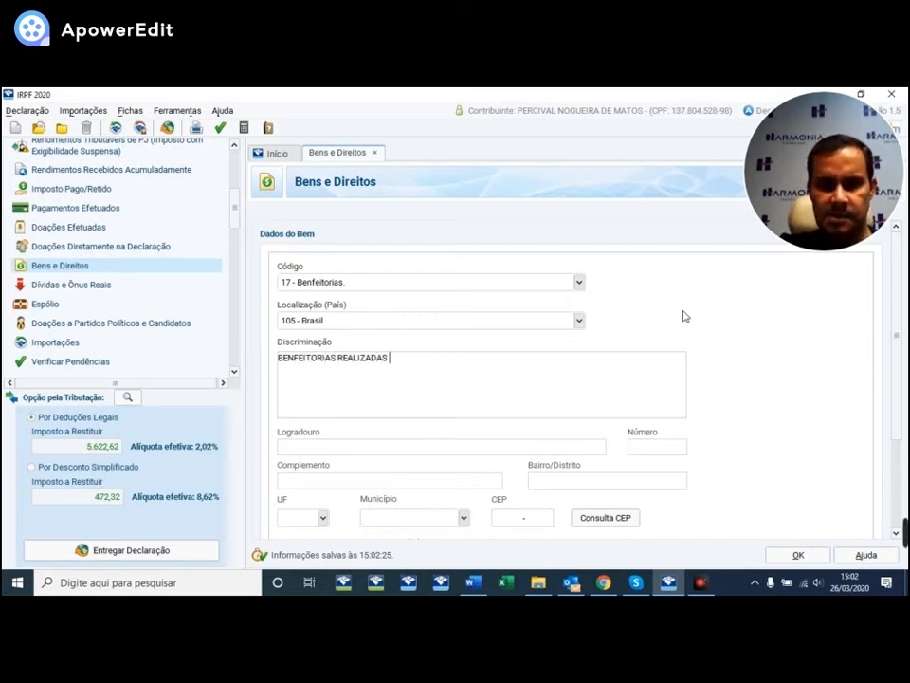
text( NO ANO 2019)
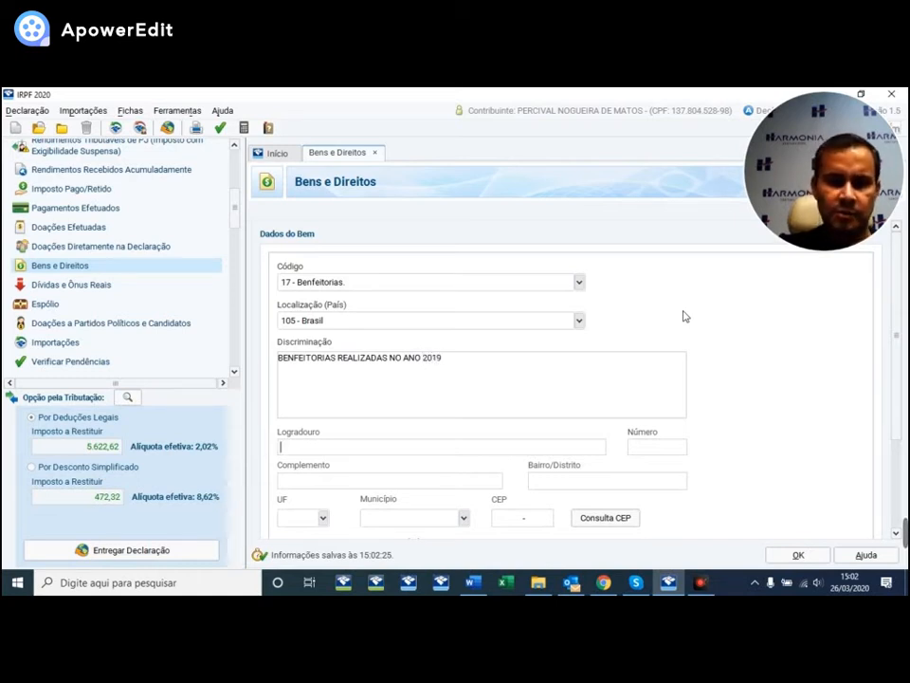
scroll(758, 370, down, 1)
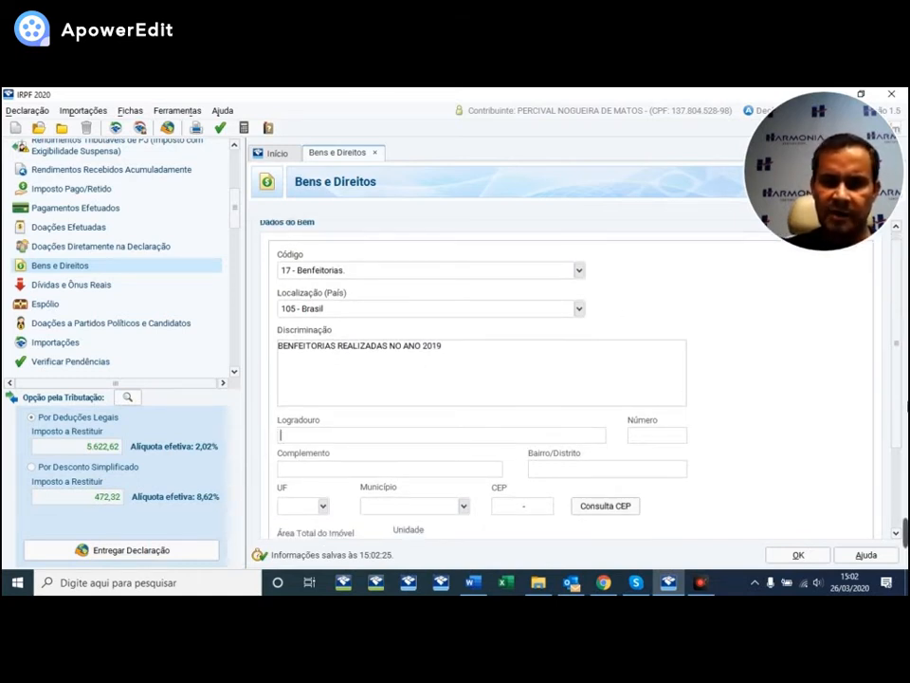
scroll(899, 336, down, 5)
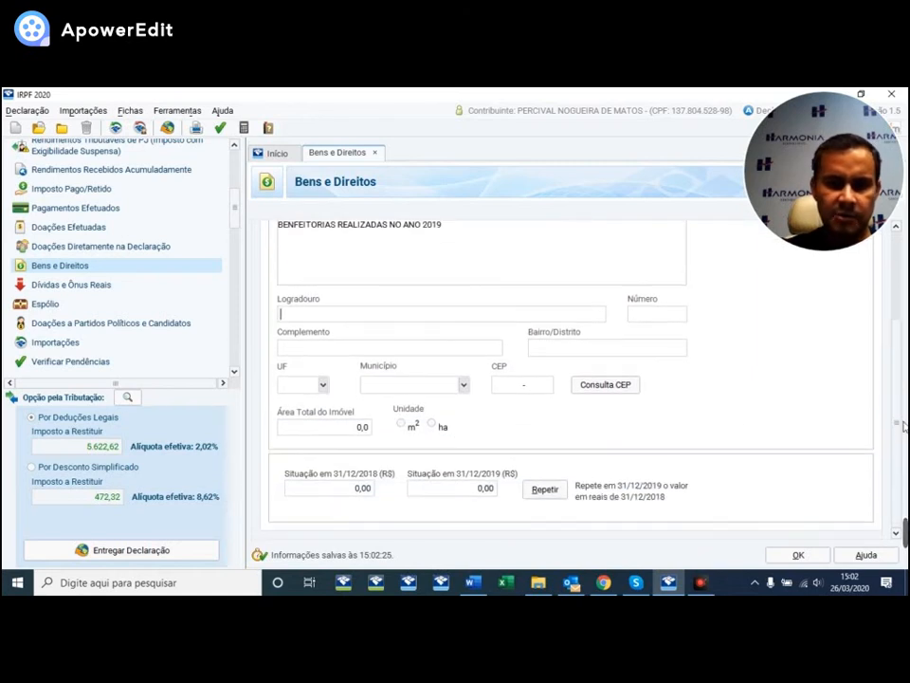
click(520, 380)
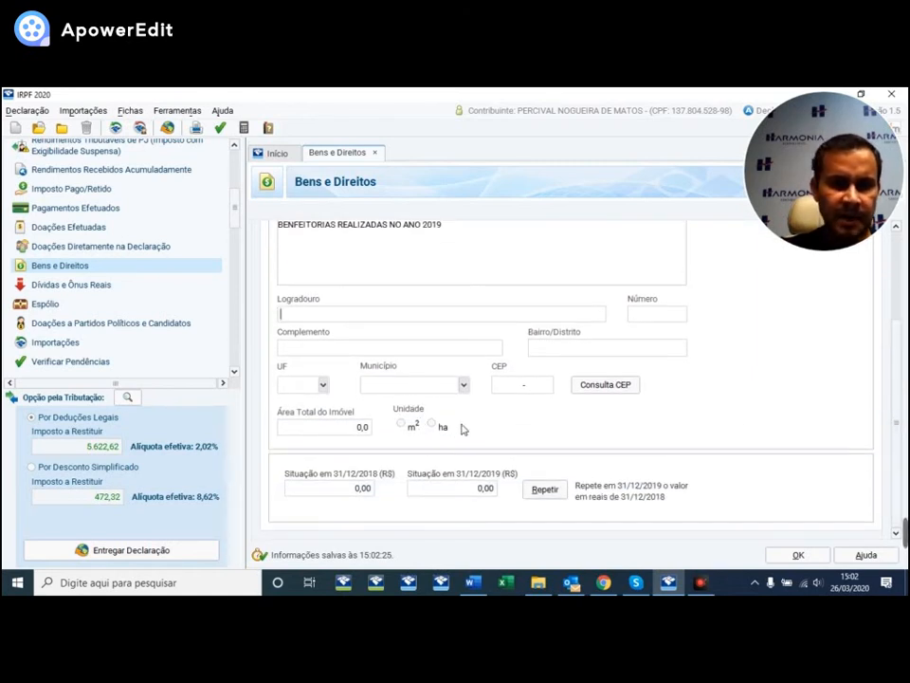
click(471, 492)
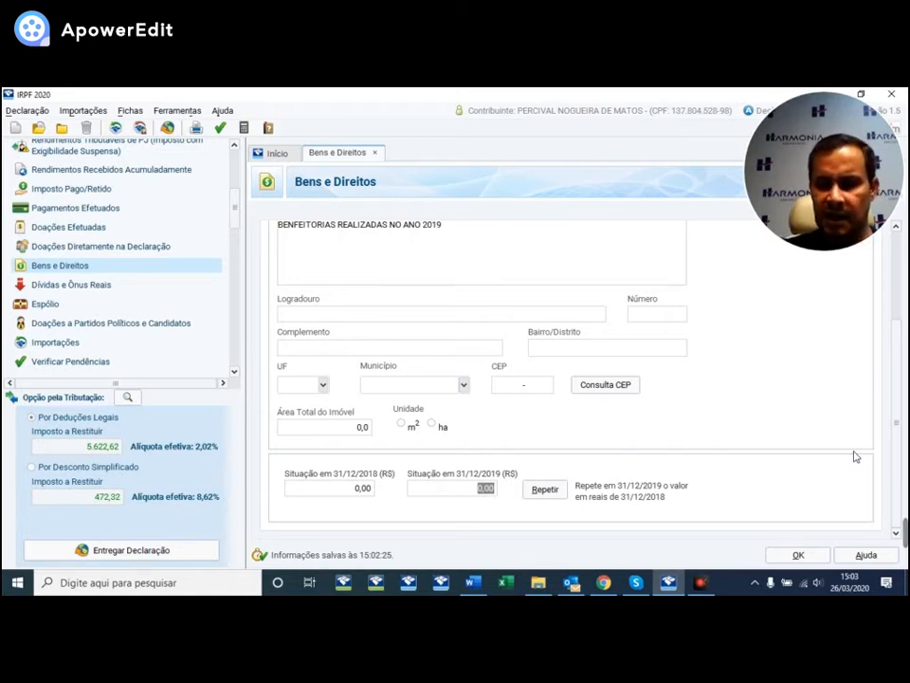
text(3)
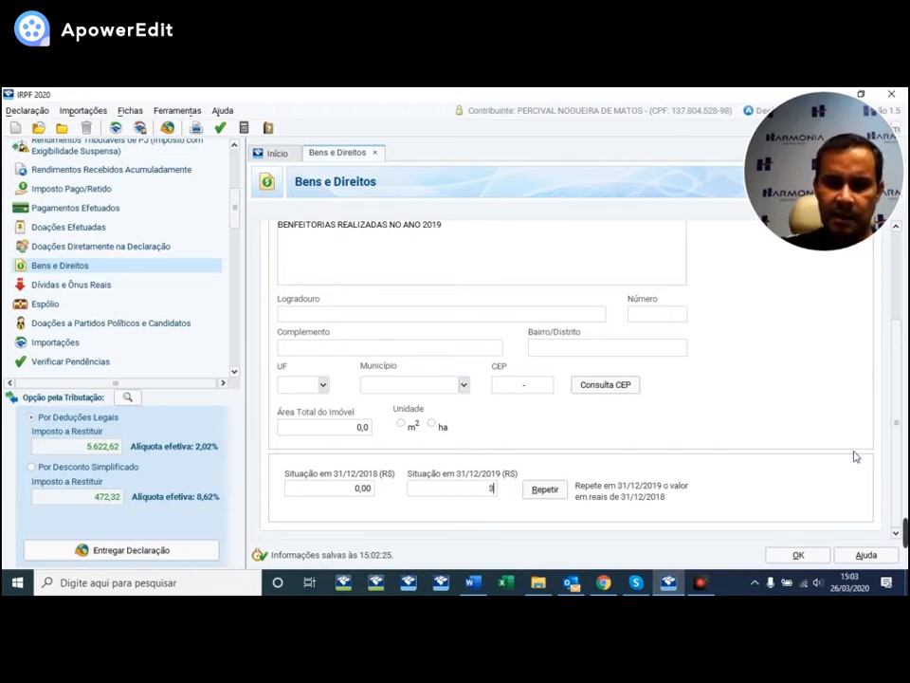
text(5.000)
key(Tab)
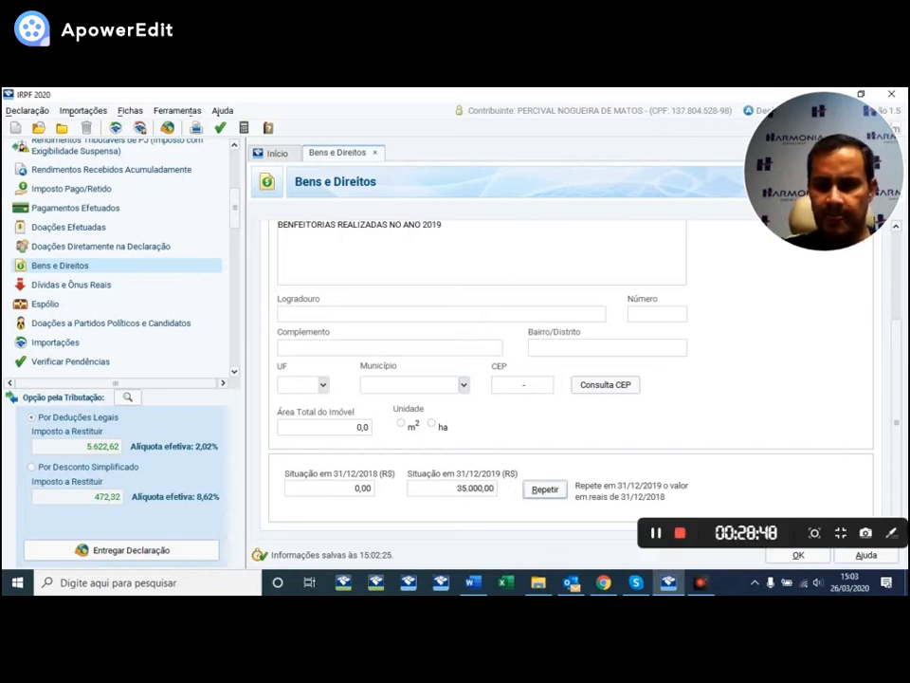
- Save the improvements entry and begin another new asset entry
click(799, 556)
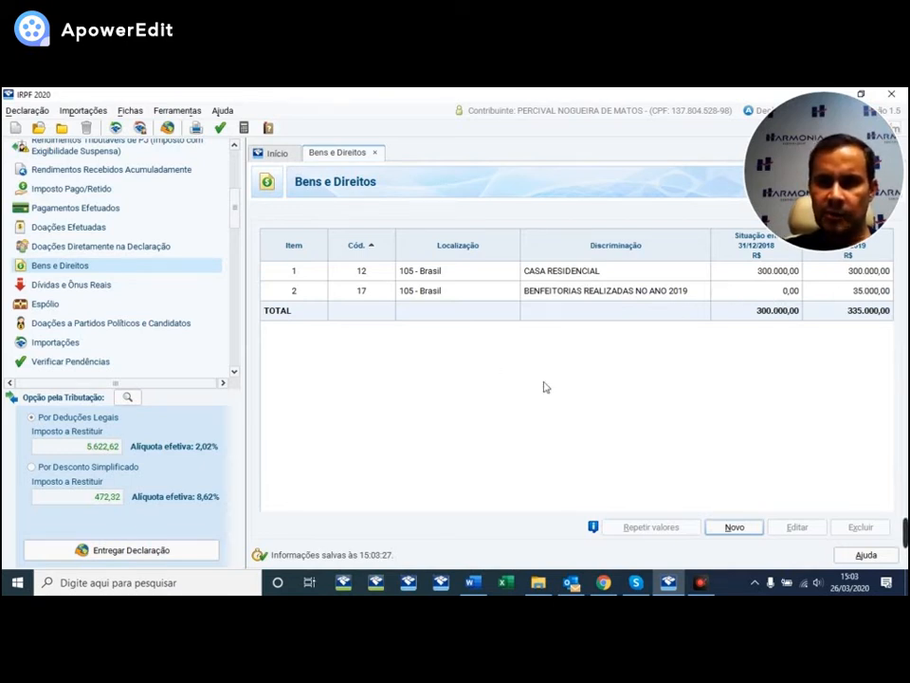
click(722, 526)
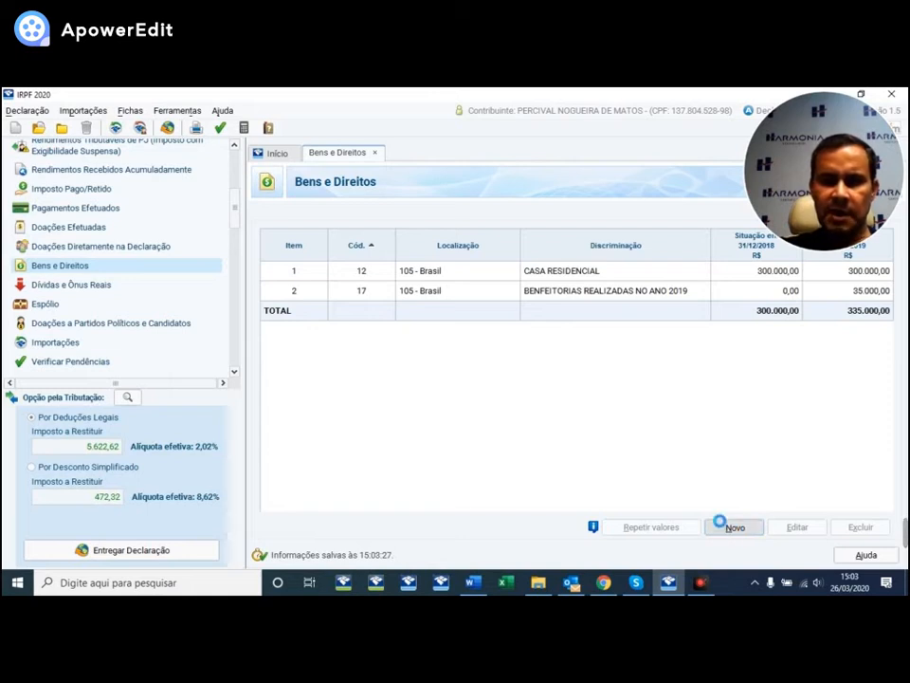
click(578, 282)
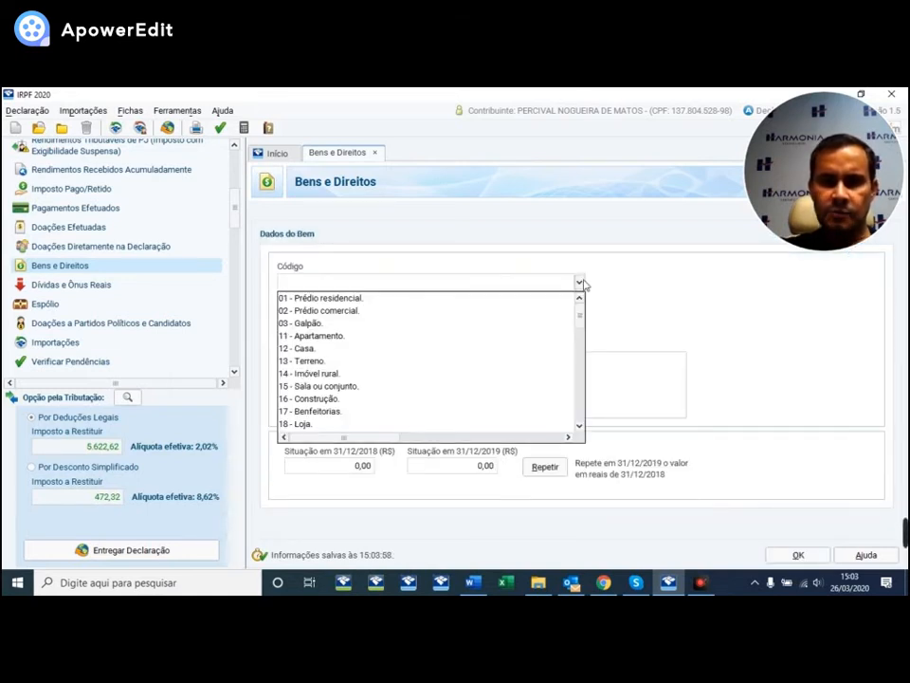
- Set the asset code to 13 - Terreno and describe it as LOTE RESIDENCIAL CONDOMÍNIO X
click(322, 362)
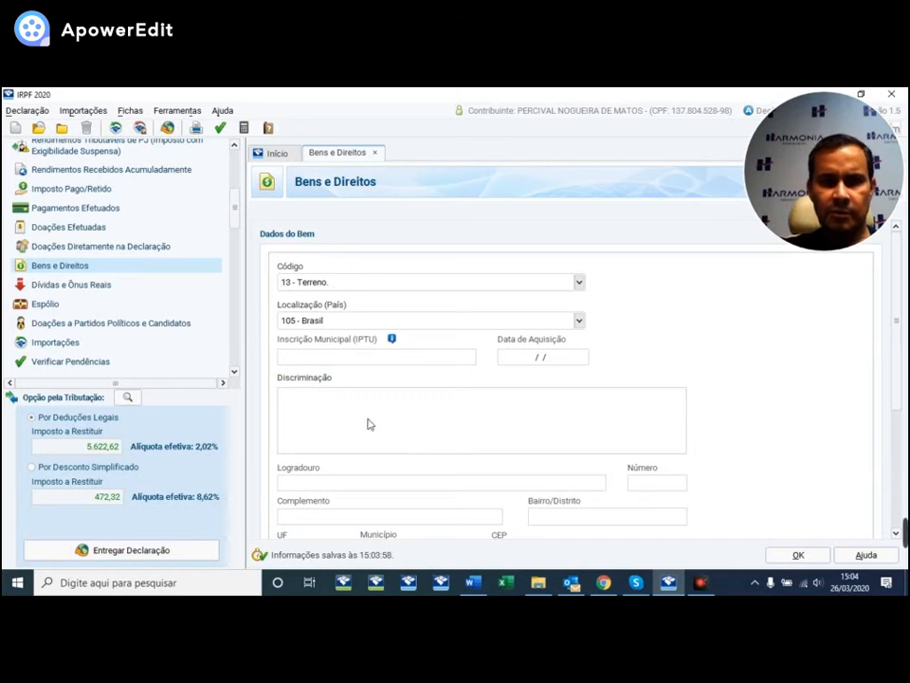
scroll(754, 413, down, 1)
scroll(886, 402, down, 2)
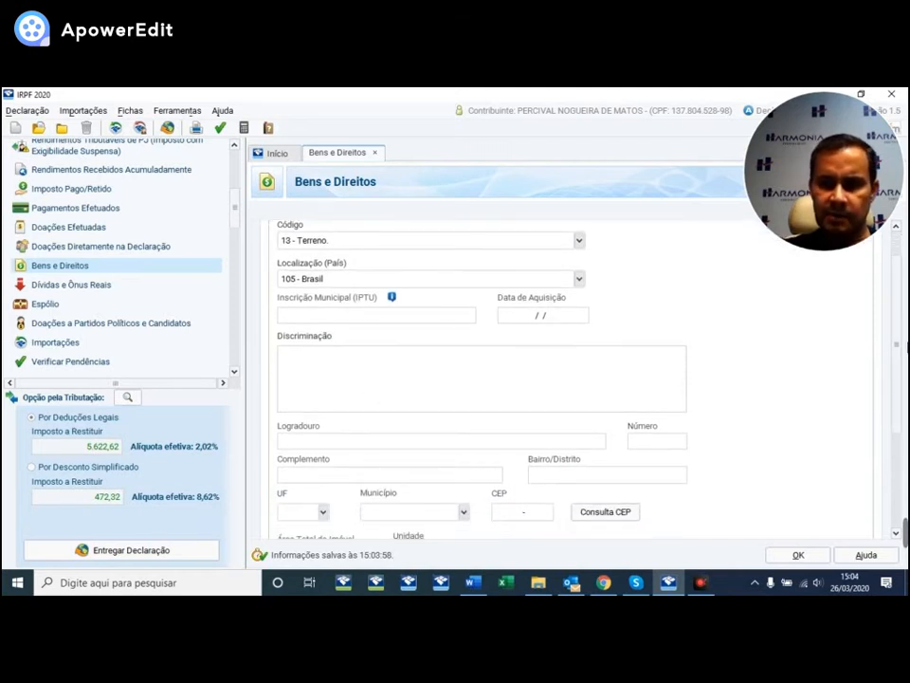
scroll(888, 367, down, 3)
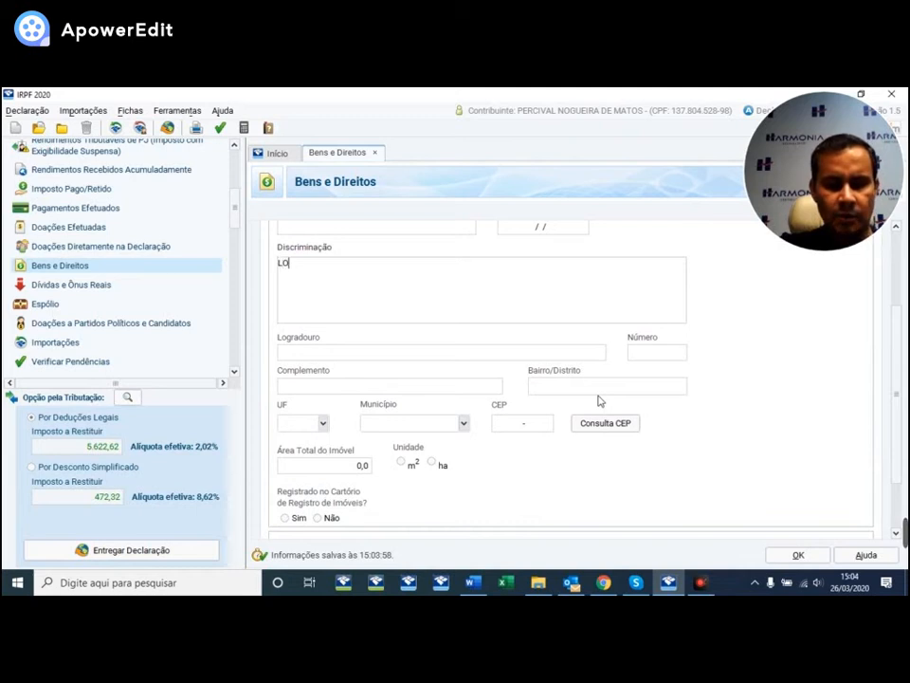
text(SIDENCIAL CONDOMÍNIO X)
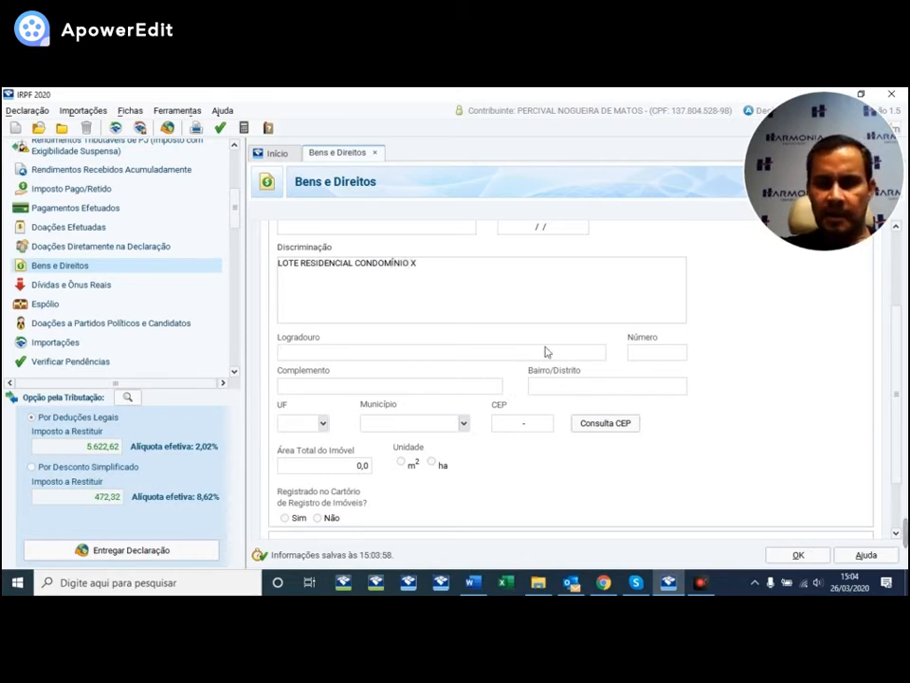
scroll(898, 347, down, 3)
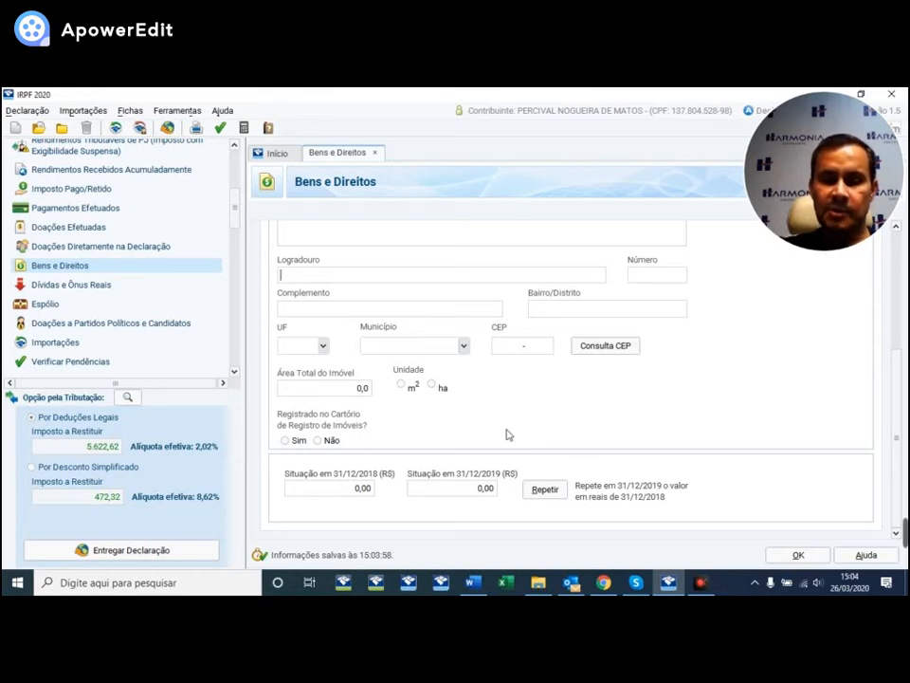
- Enter 30.000,00 as the 31/12/2019 value and save the lot to the asset list
click(474, 488)
text(30)
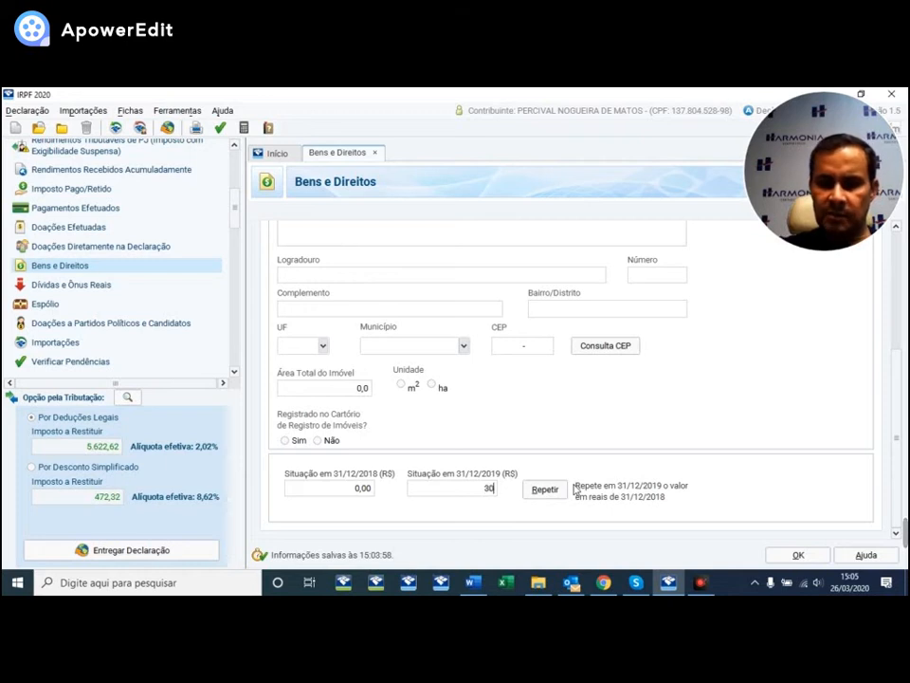
text(.000)
key(Tab)
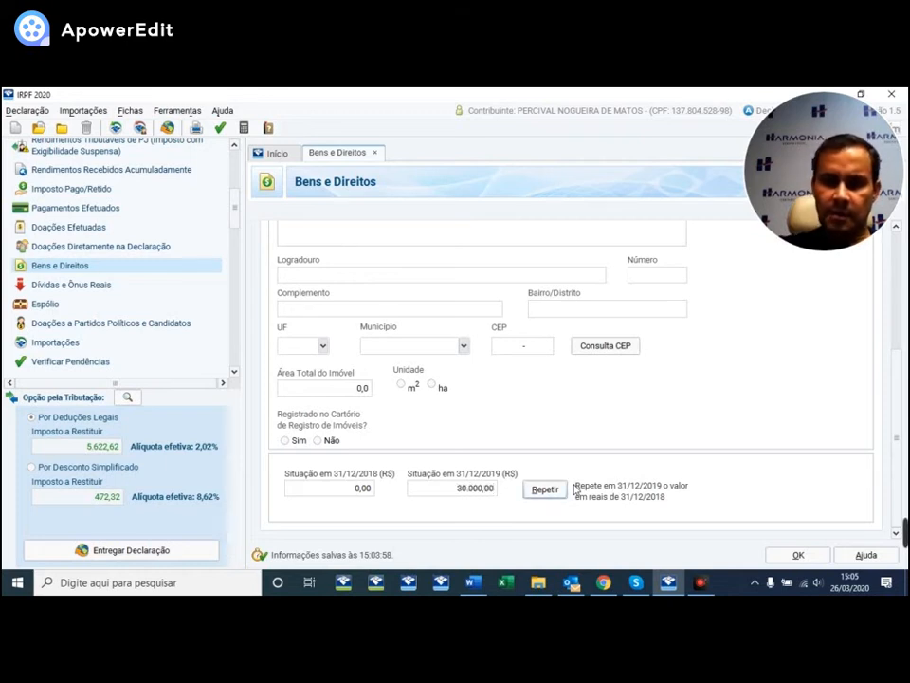
click(799, 555)
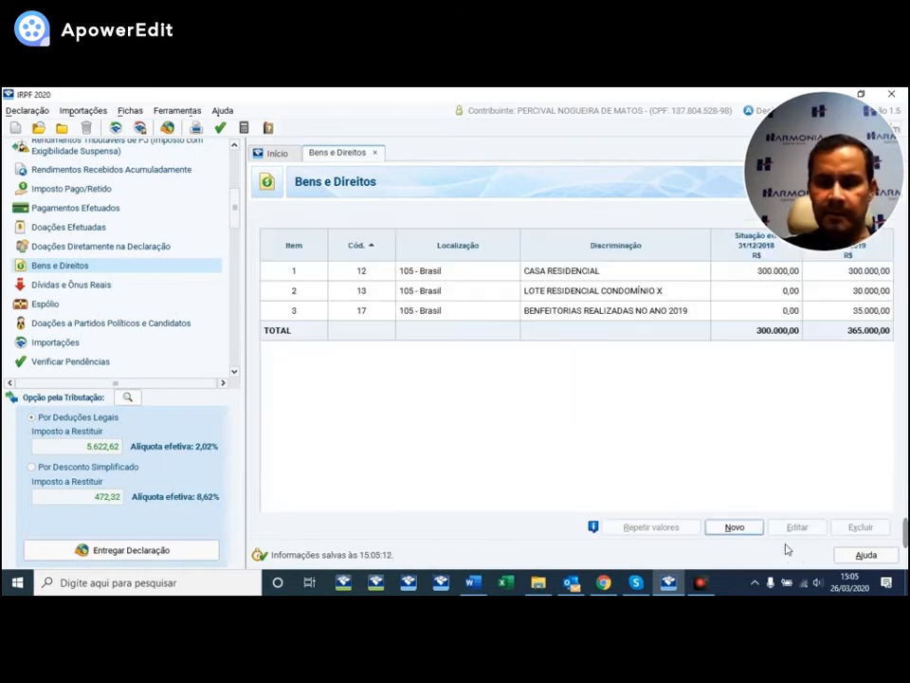
- Reopen the LOTE RESIDENCIAL CONDOMÍNIO X entry and scroll down to its 30.000,00 value for 2019
click(548, 291)
double_click(548, 291)
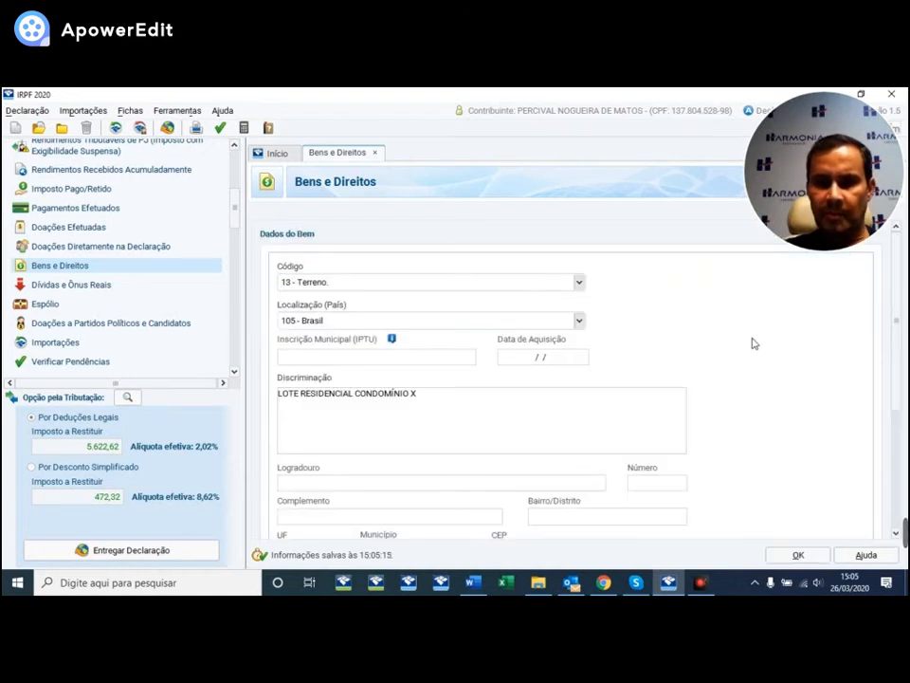
drag(898, 352, 896, 386)
scroll(678, 317, down, 1)
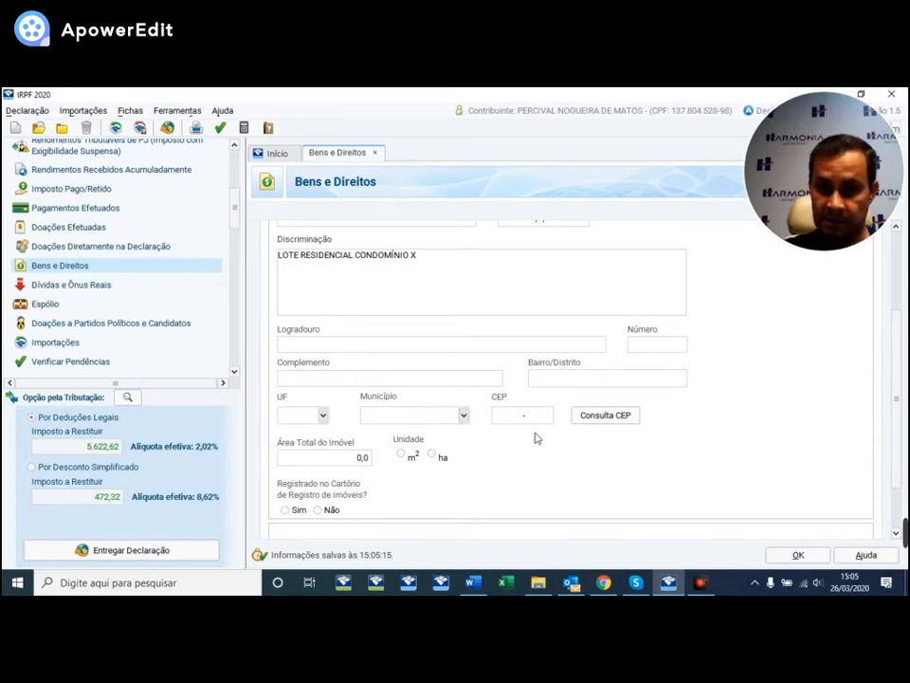
scroll(735, 446, down, 2)
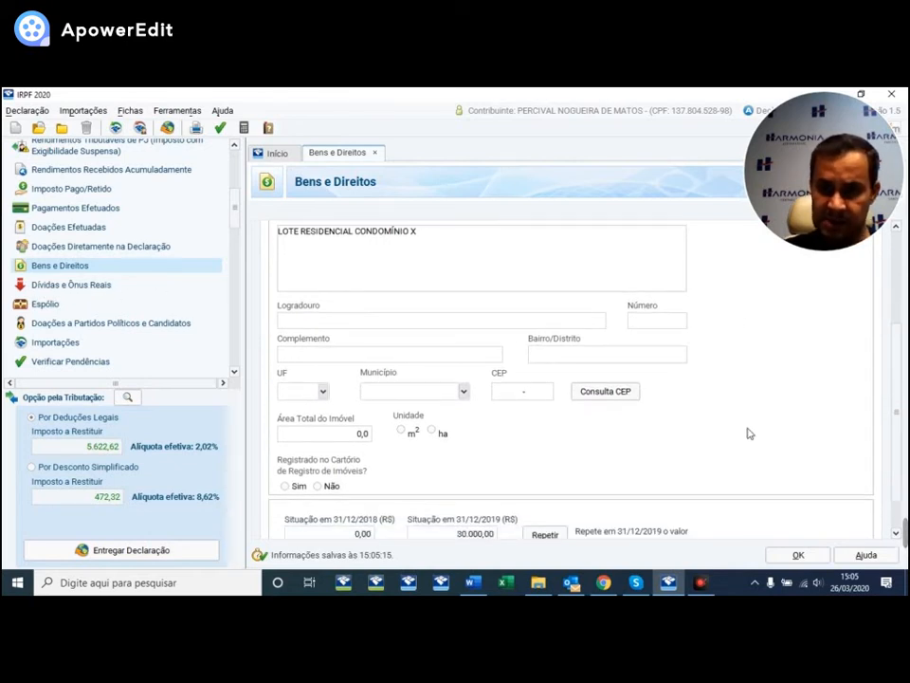
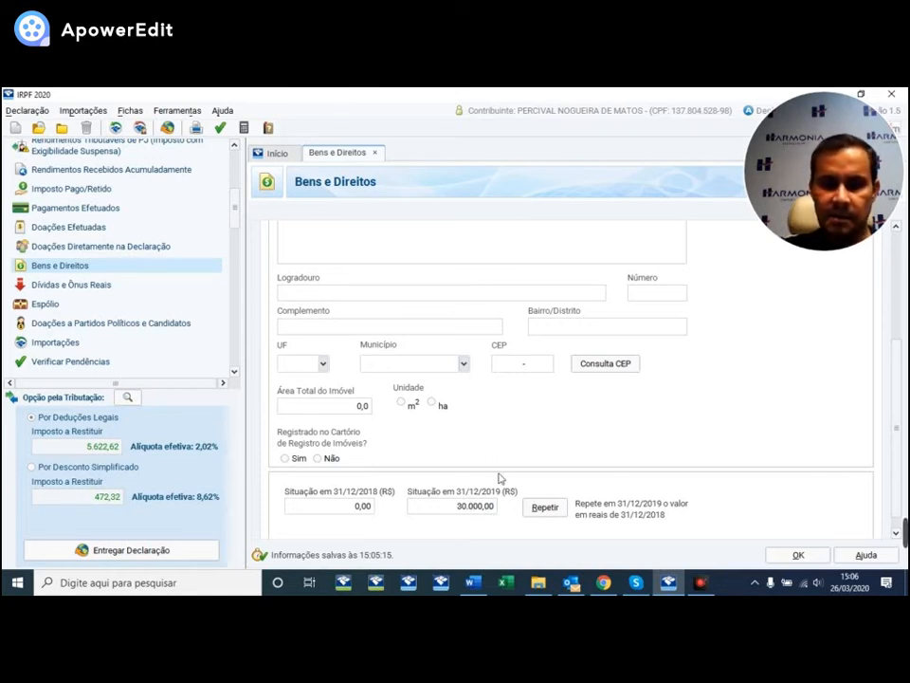
- Save the lot entry and open the empty Dívidas e Ônus Reais section
click(805, 557)
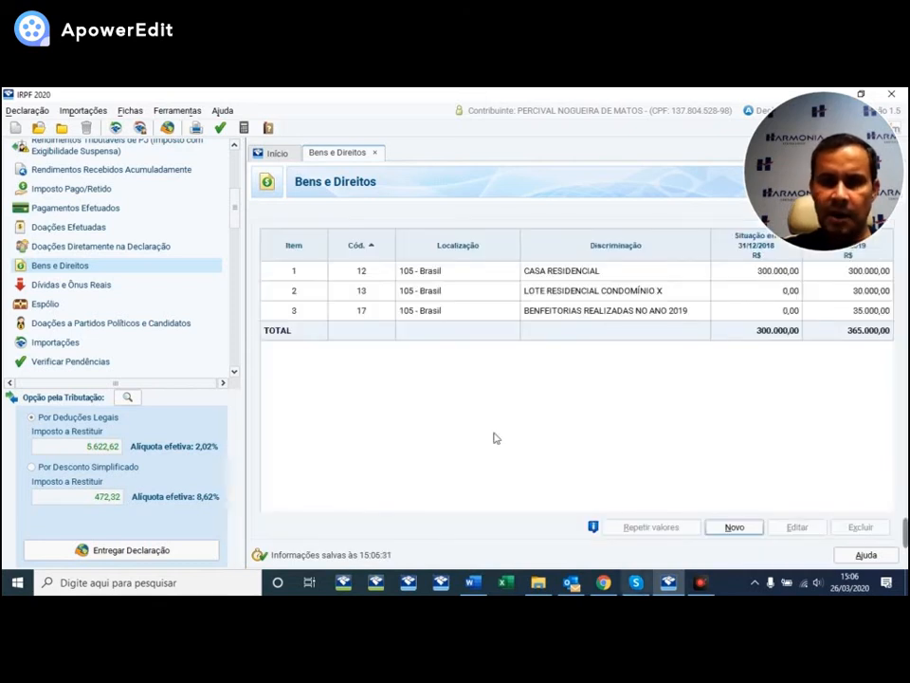
click(84, 293)
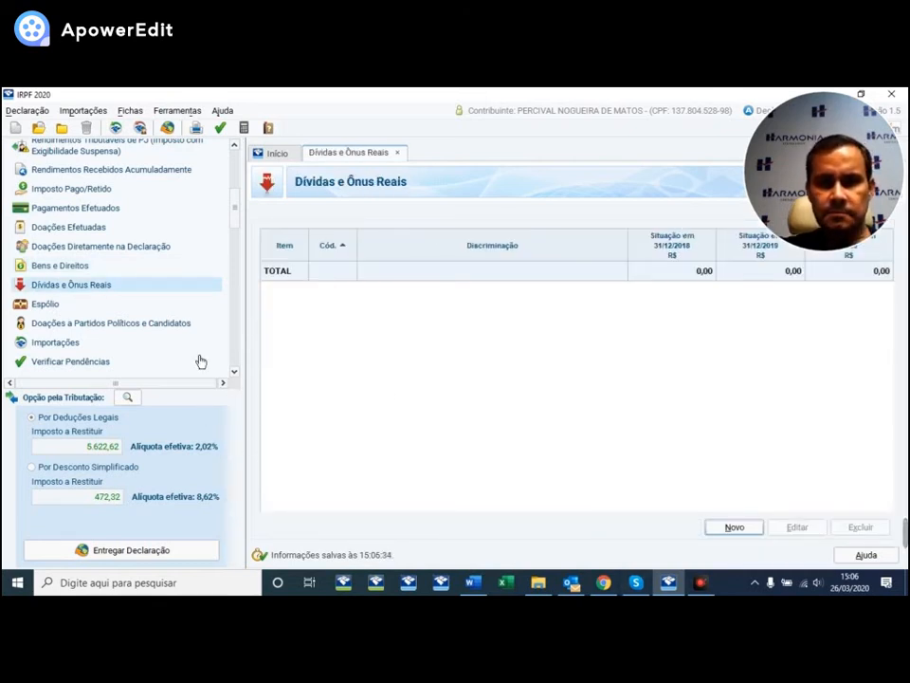
- Add a code 11 bank loan debt: 25.000,00 in 2018, 15.000,00 in 2019, 10.000,00 paid
click(732, 529)
click(649, 275)
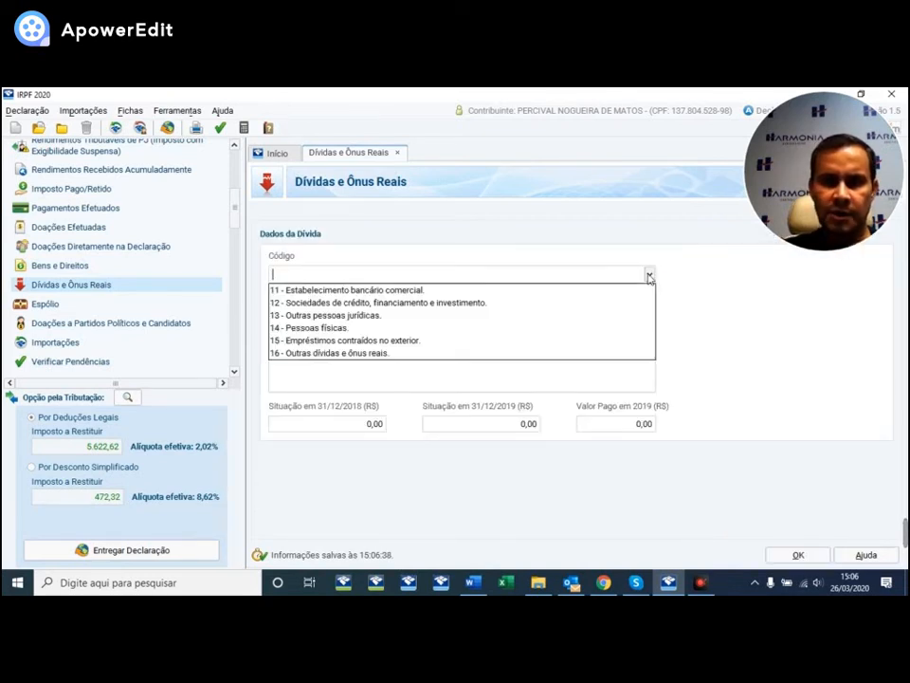
click(337, 291)
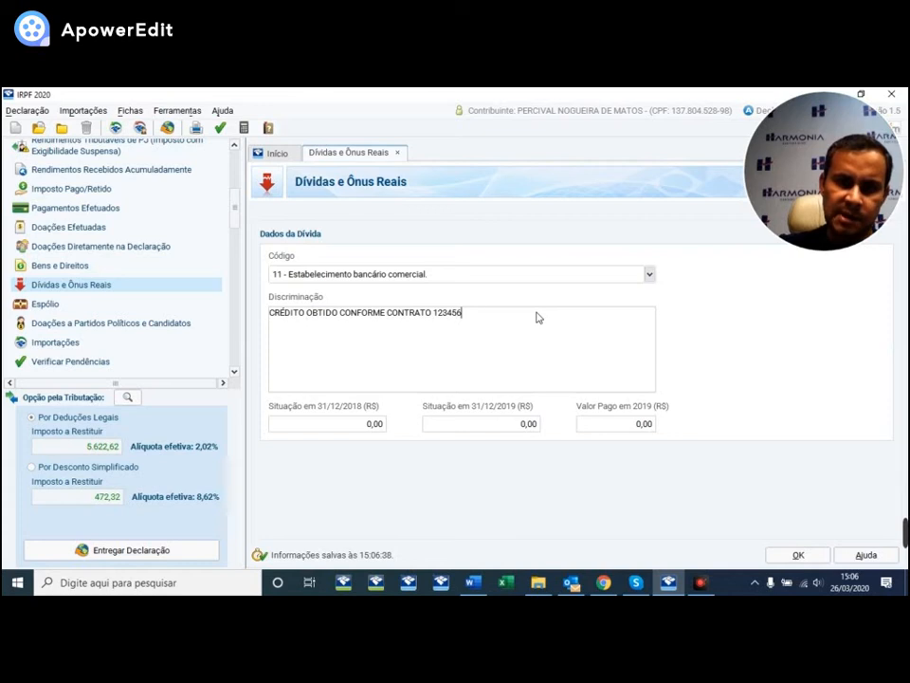
key(Tab)
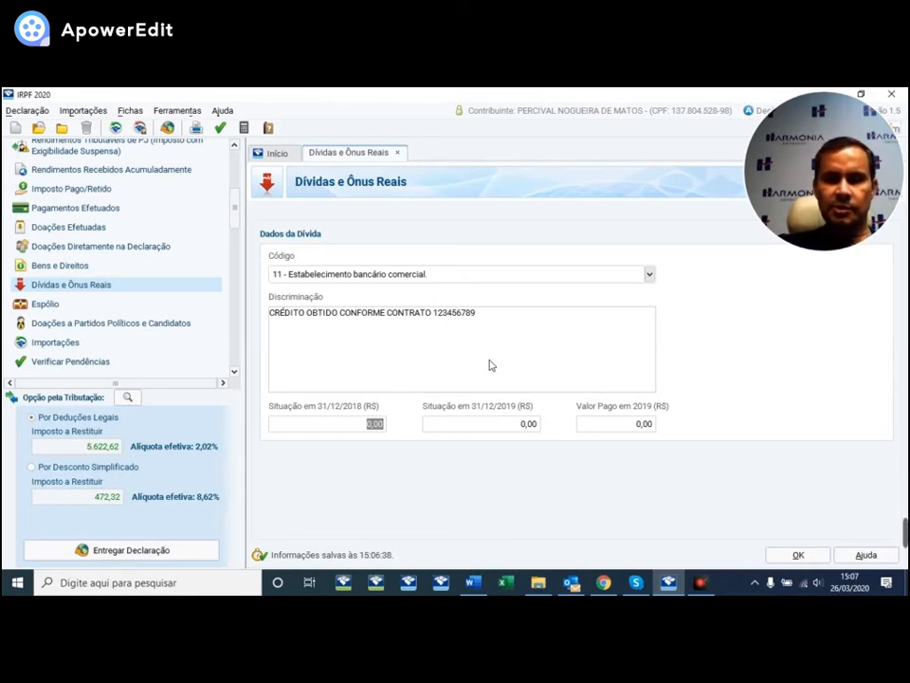
text(25000)
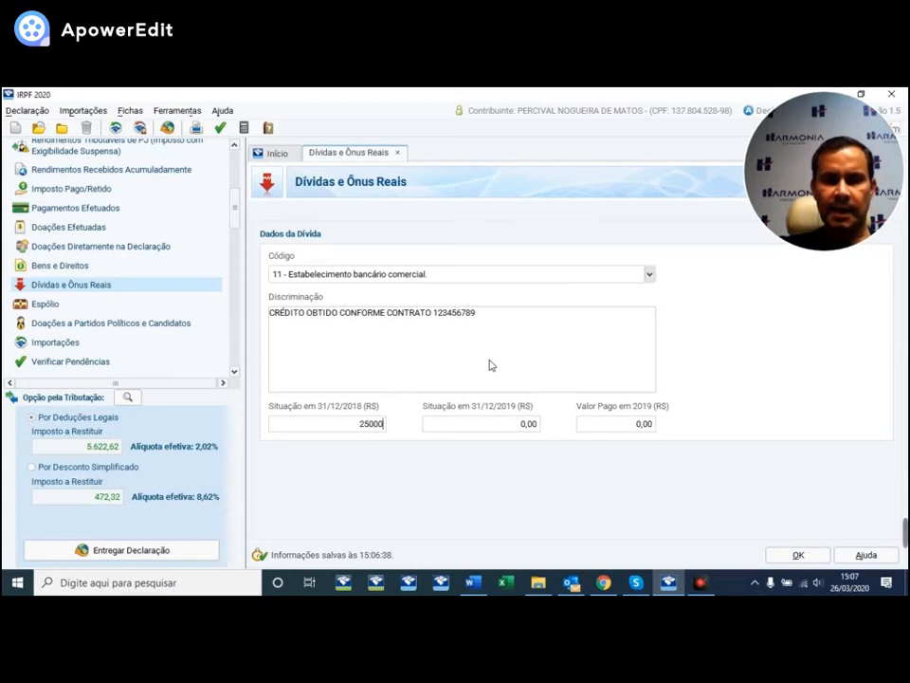
key(Tab)
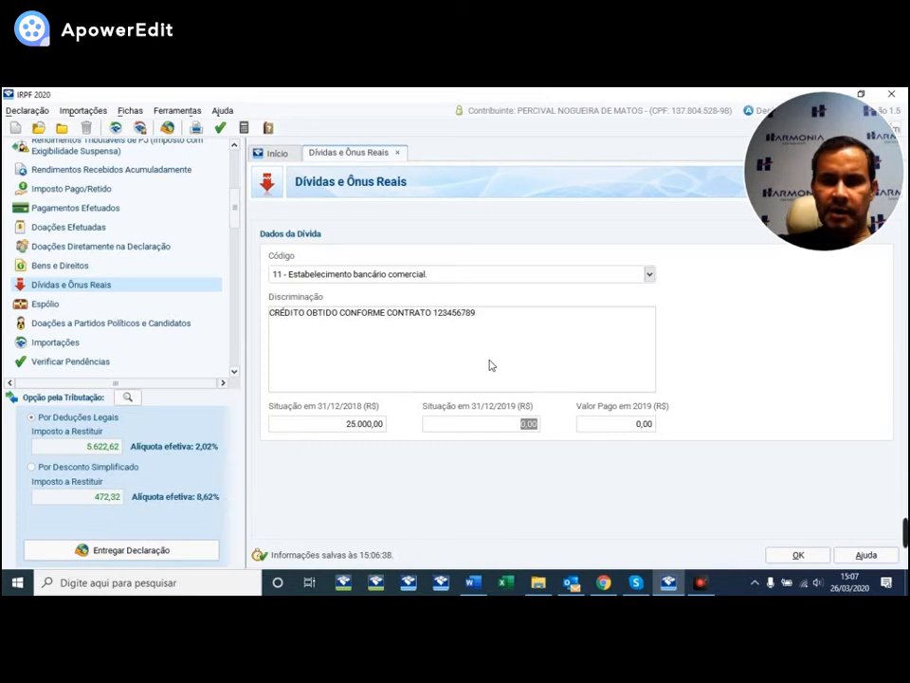
text(15000)
key(Tab)
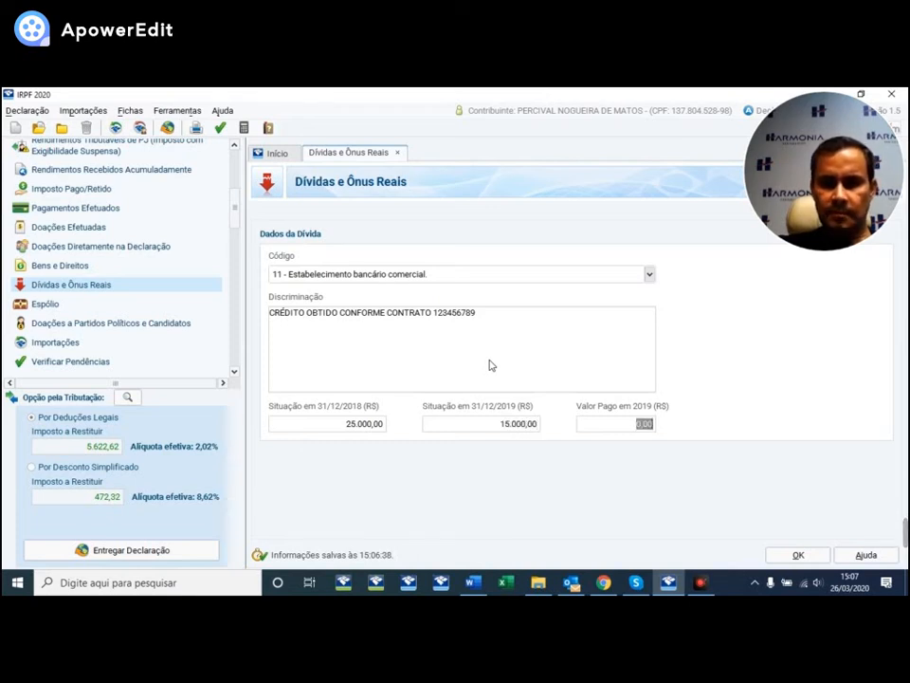
text(10.)
text(000)
key(Tab)
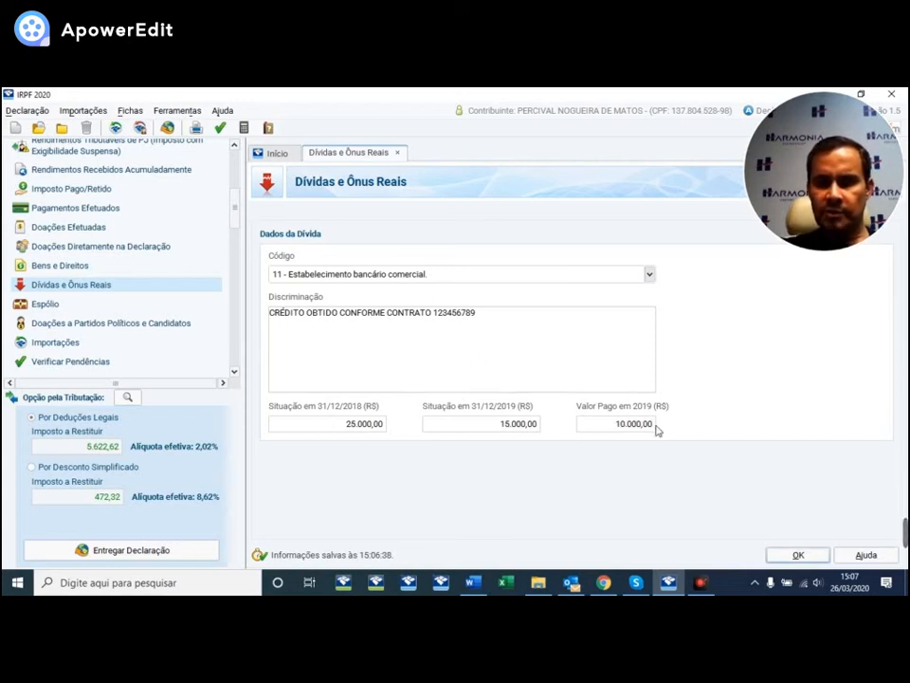
click(808, 555)
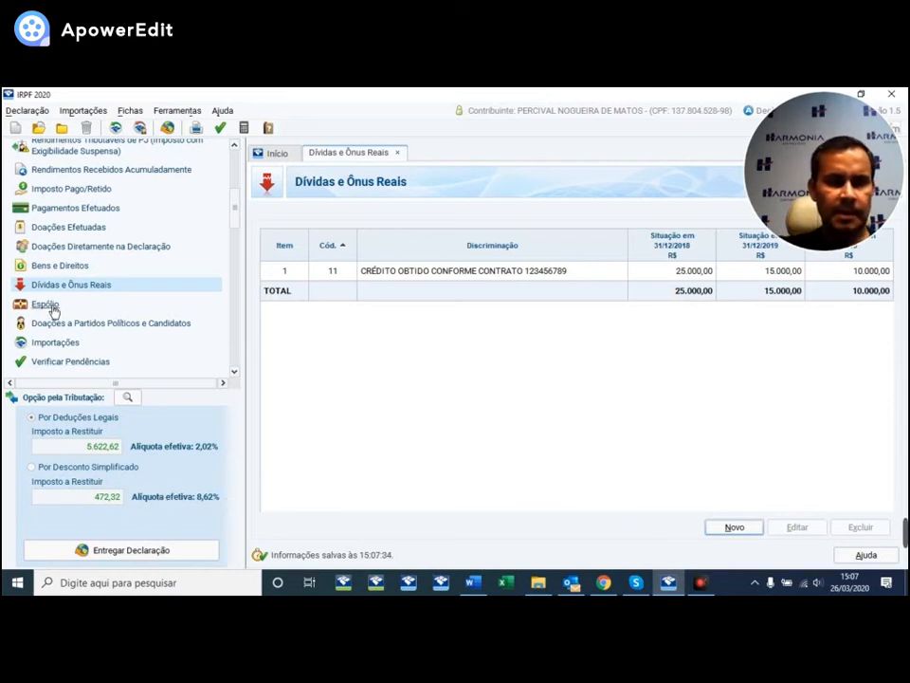
- Open the Rendimentos Tributáveis e Deduções summary under Resumo da Declaração
scroll(201, 305, down, 1)
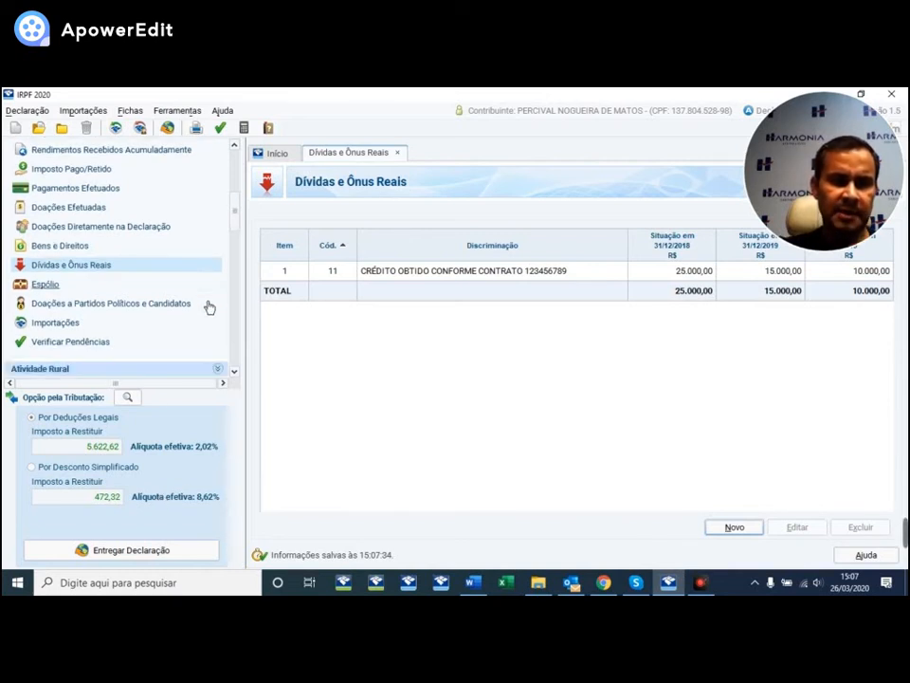
scroll(192, 305, down, 1)
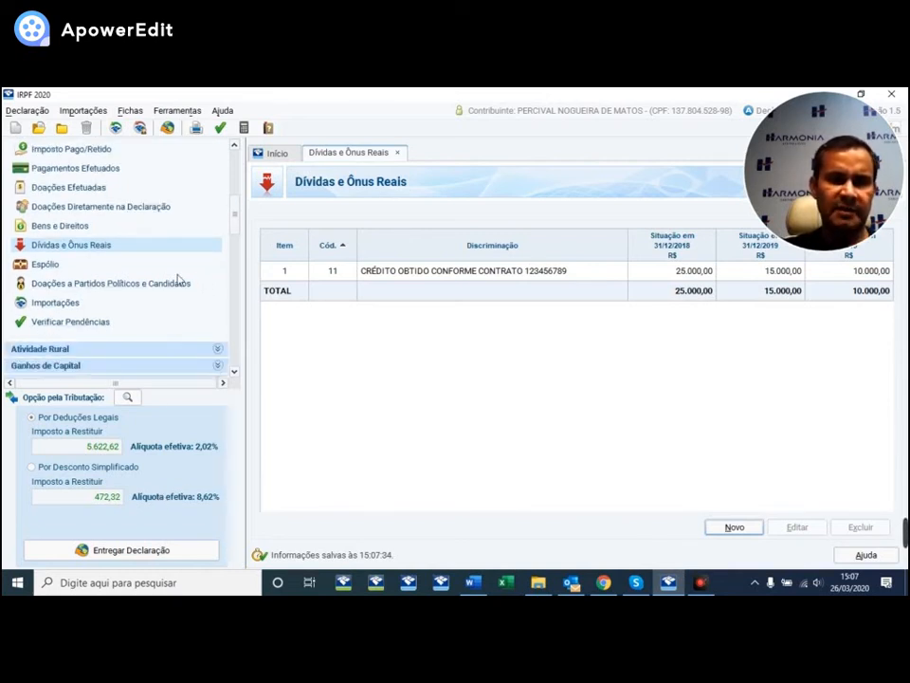
scroll(192, 282, down, 1)
scroll(208, 278, down, 3)
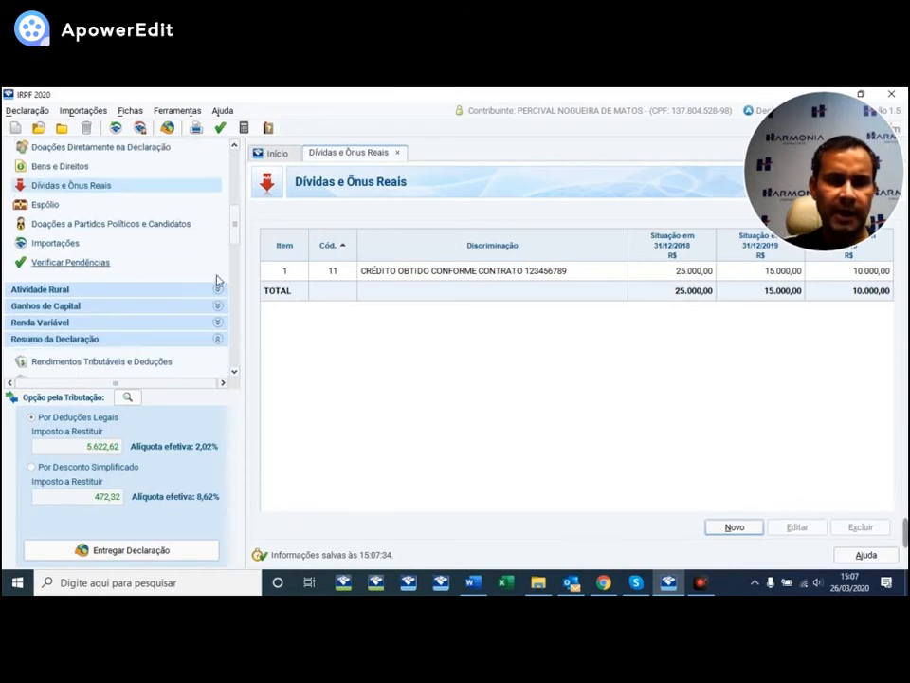
scroll(158, 292, down, 1)
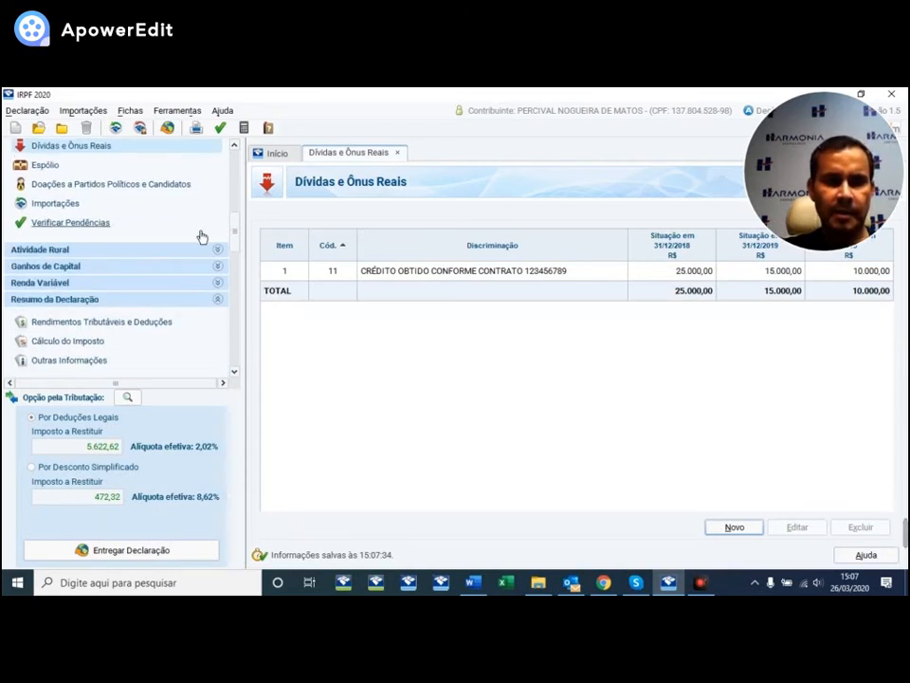
scroll(200, 238, down, 2)
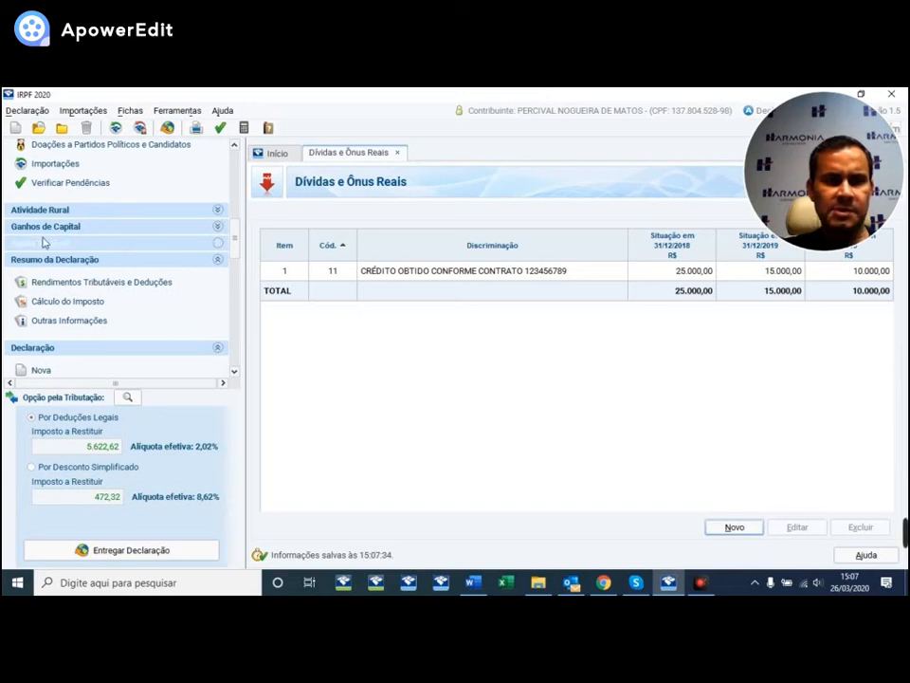
click(110, 287)
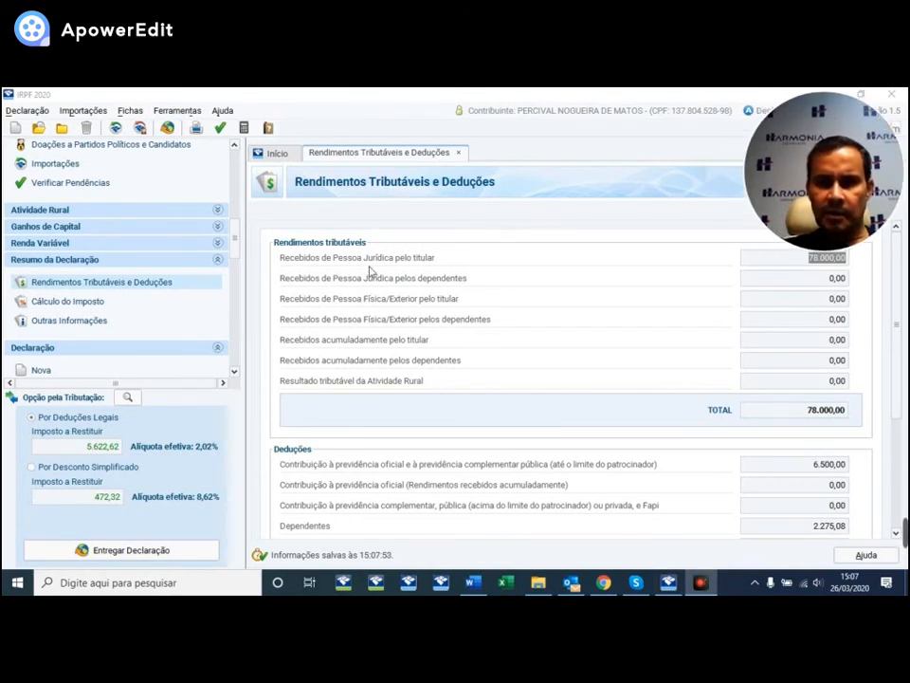
drag(803, 149, 733, 147)
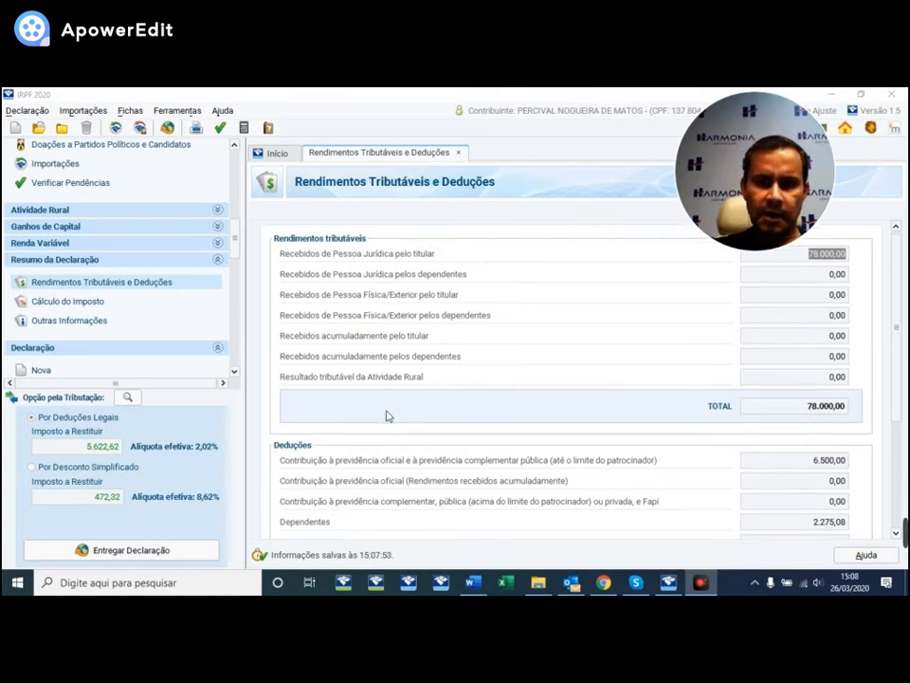
scroll(399, 414, down, 1)
scroll(399, 414, down, 2)
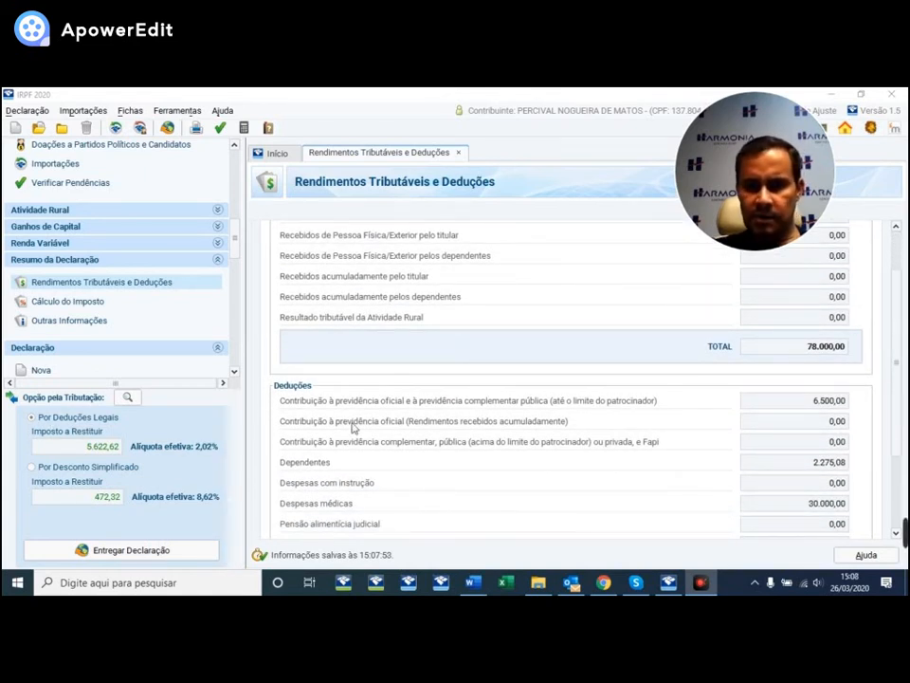
scroll(627, 410, down, 1)
scroll(787, 402, down, 1)
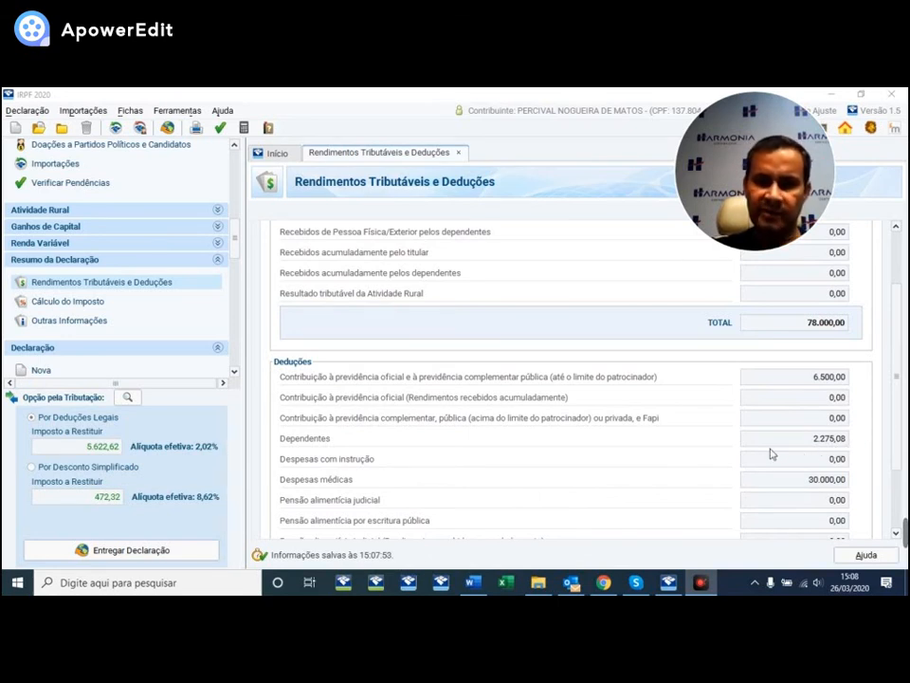
scroll(780, 453, down, 1)
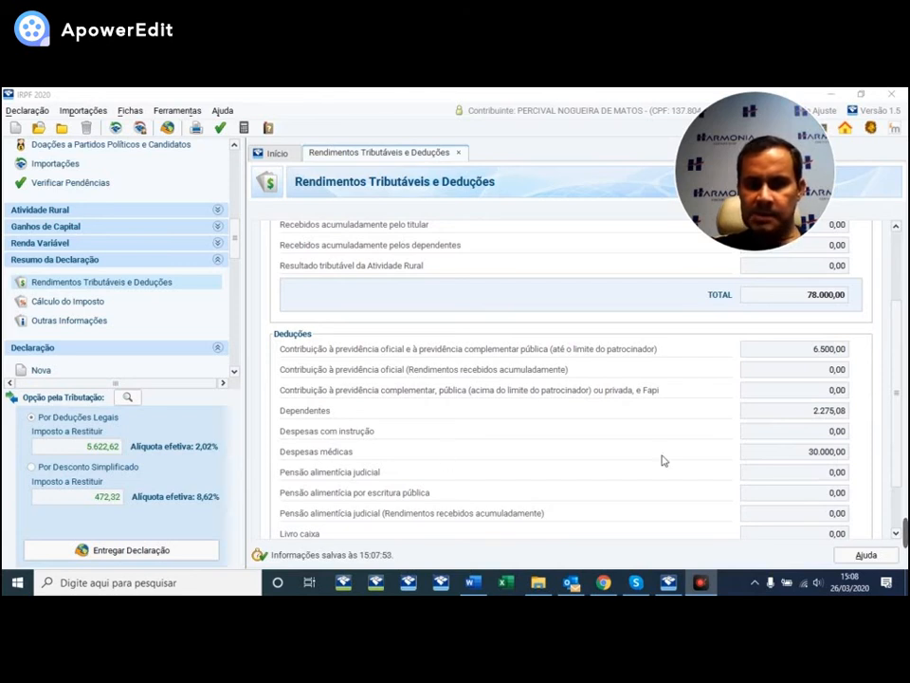
scroll(721, 425, down, 1)
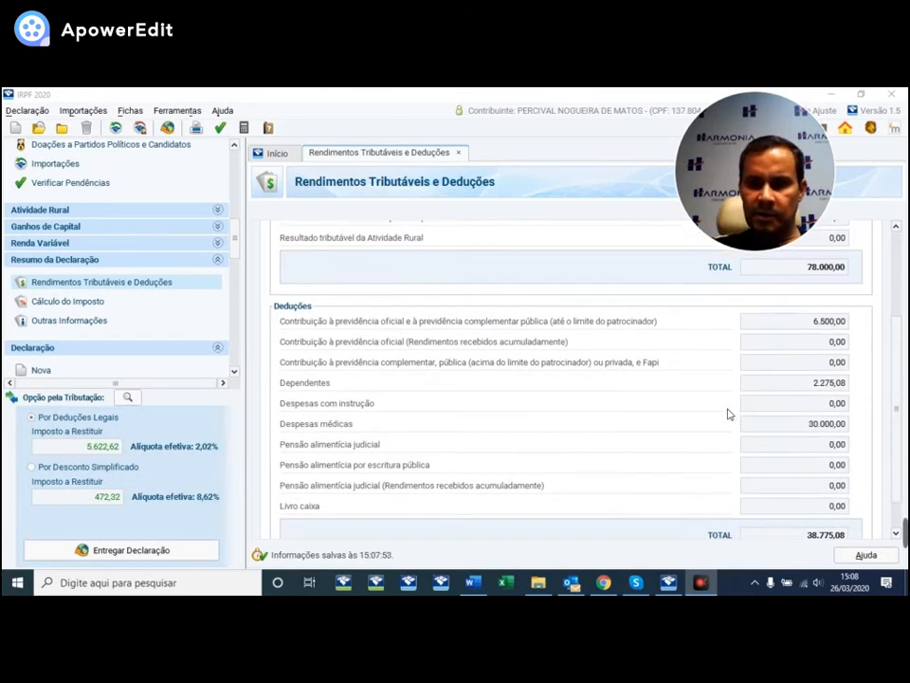
scroll(729, 414, down, 2)
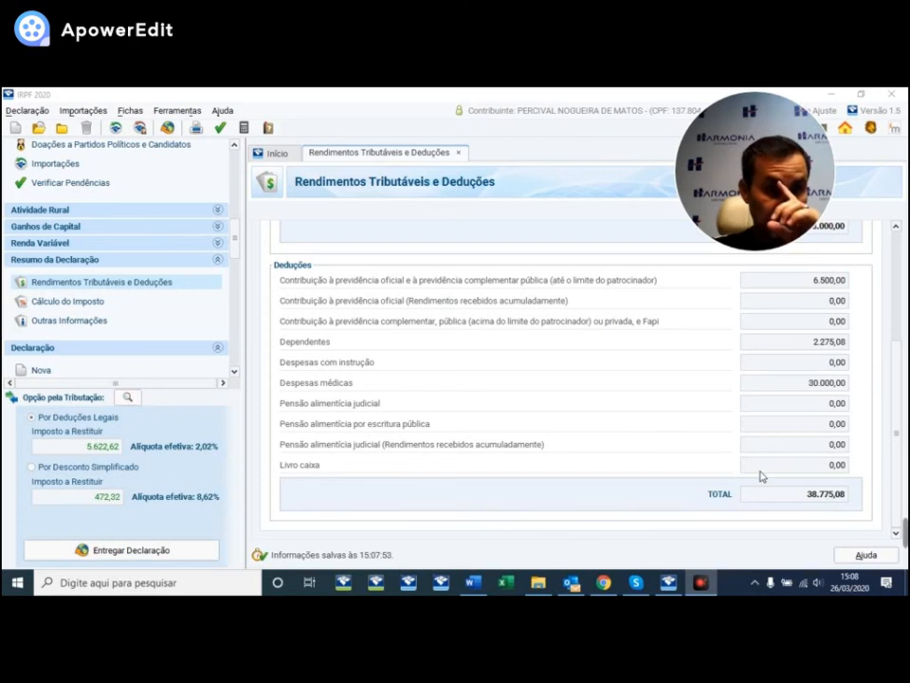
- Show the Cálculo do Imposto summary: 1.577,38 tax due and a 5.622,62 refund
click(83, 303)
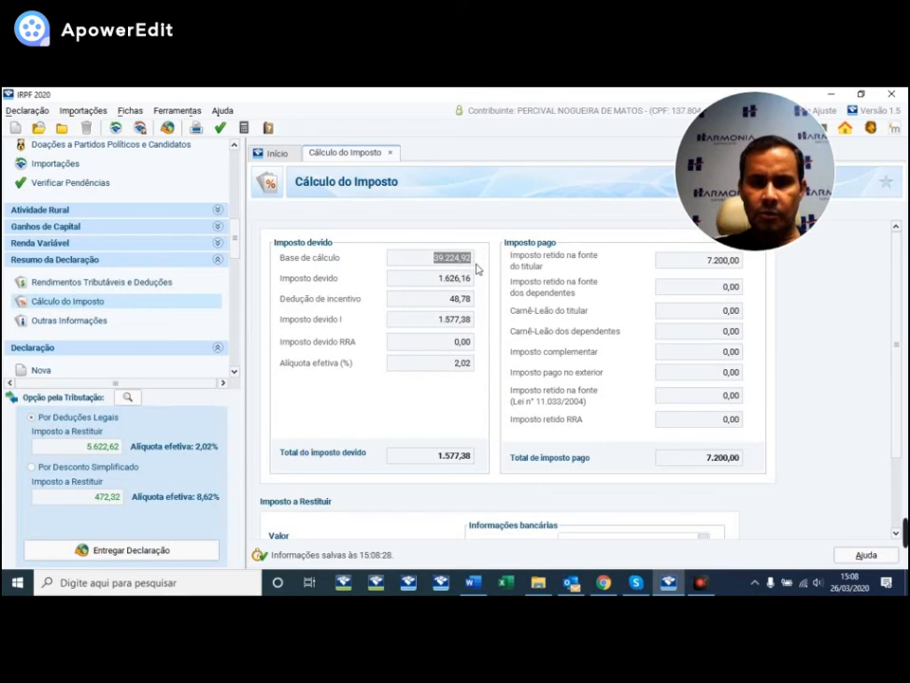
click(140, 283)
scroll(752, 380, up, 3)
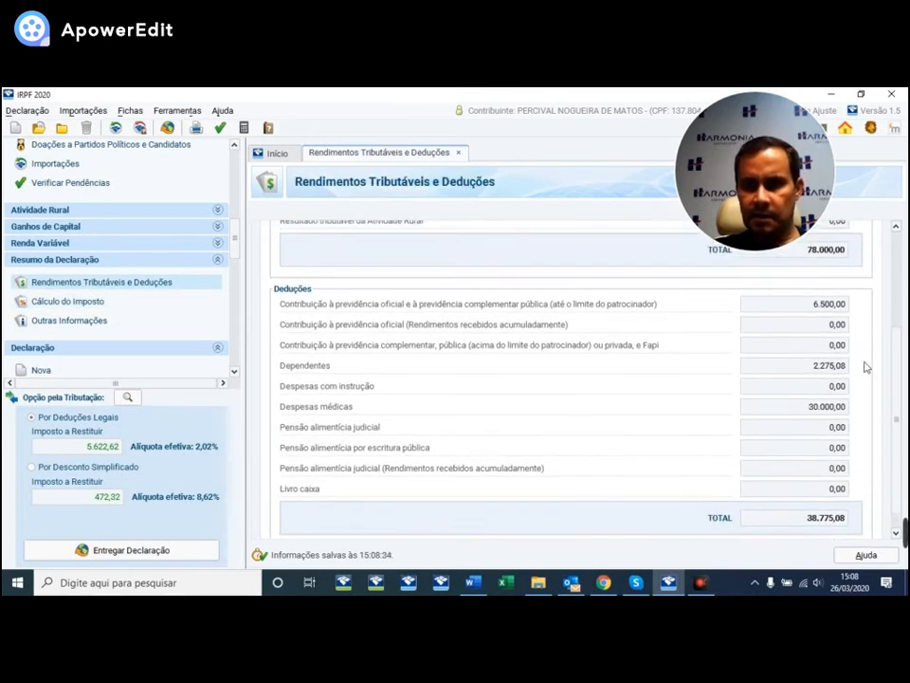
scroll(856, 276, up, 1)
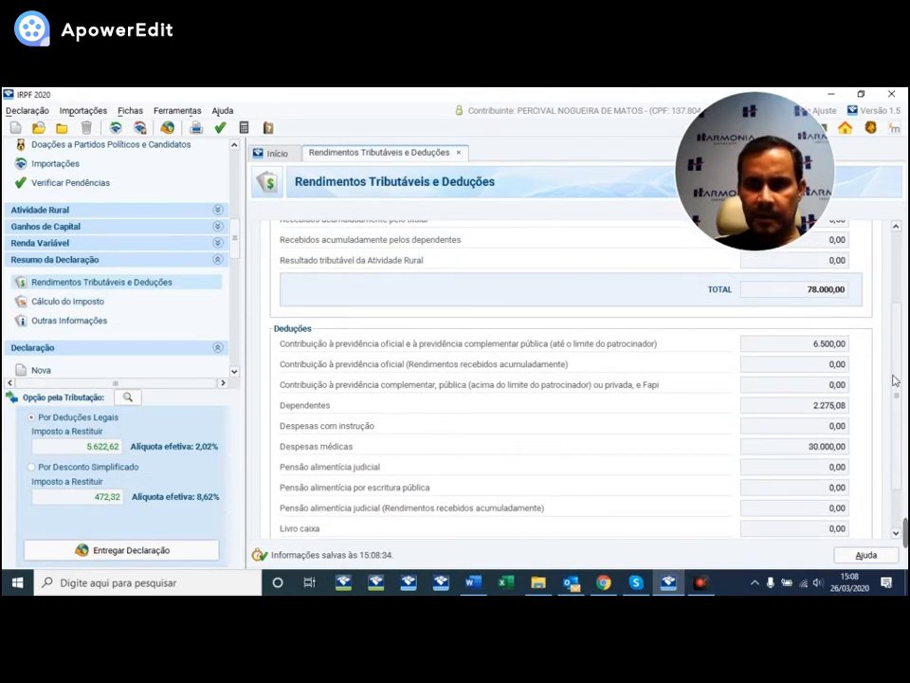
scroll(893, 380, up, 6)
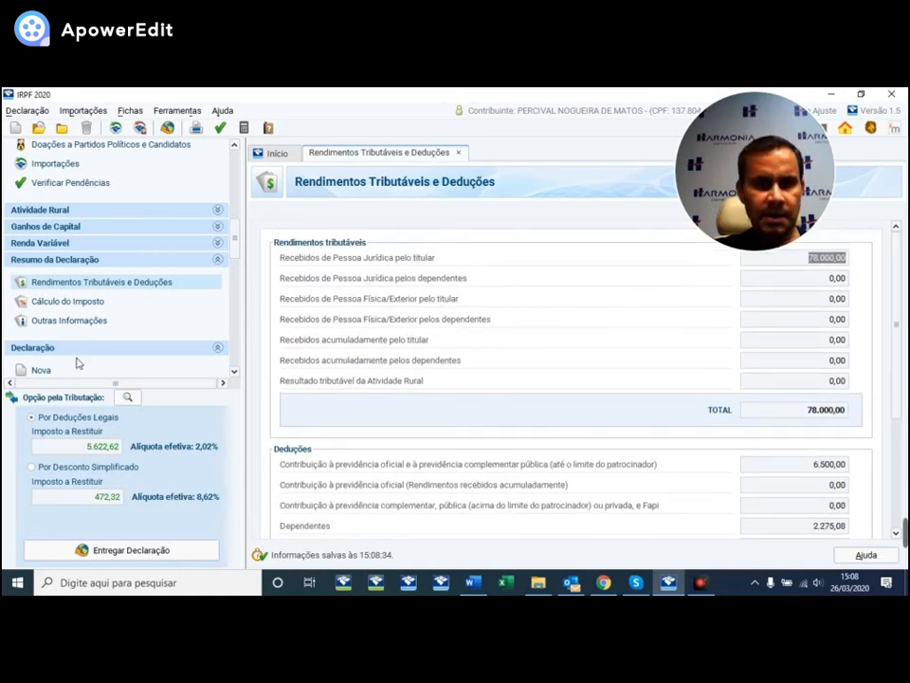
click(76, 302)
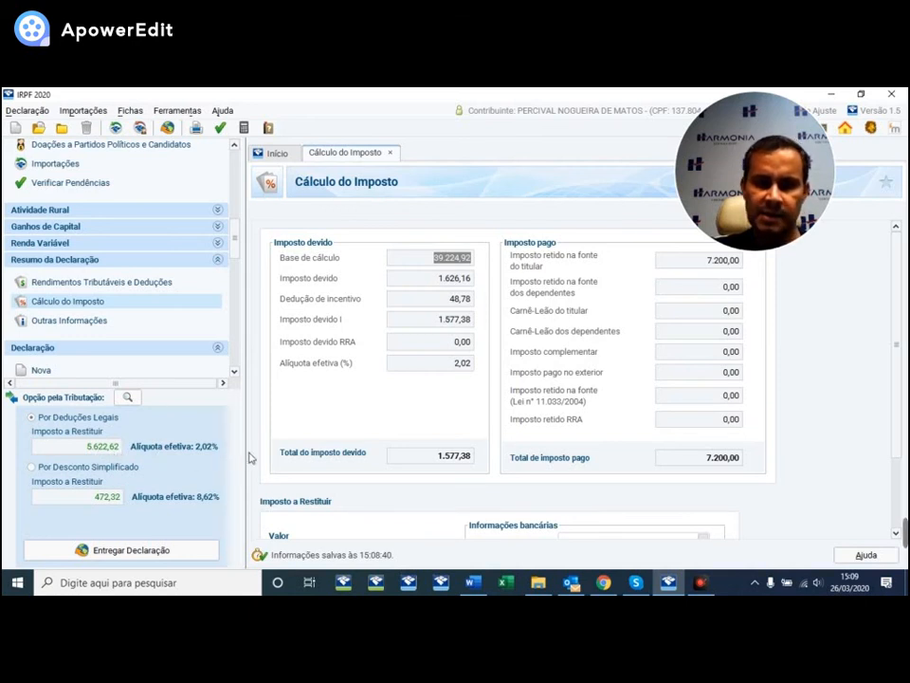
scroll(446, 474, down, 2)
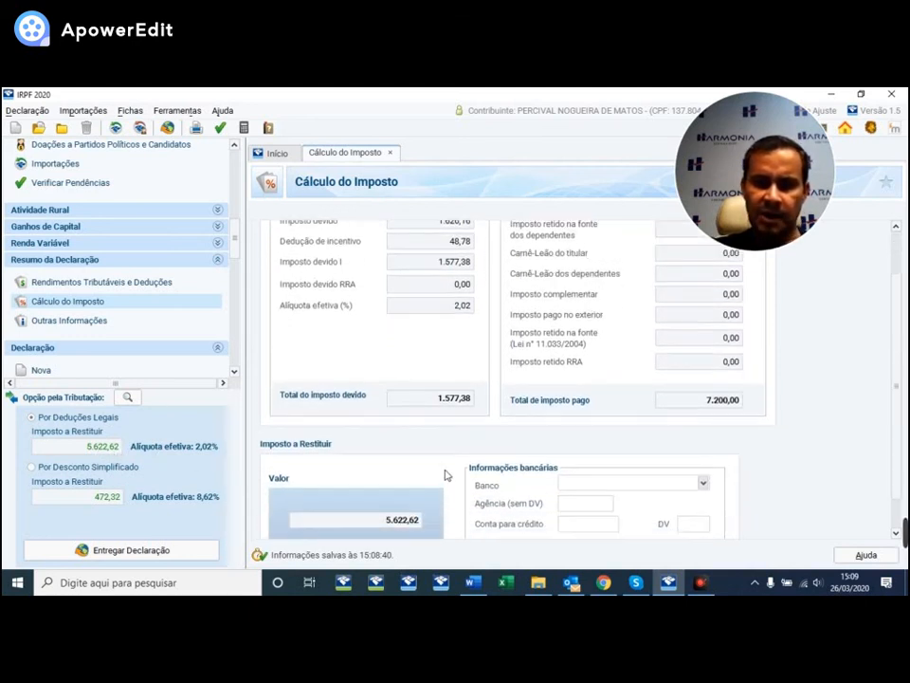
scroll(446, 474, down, 2)
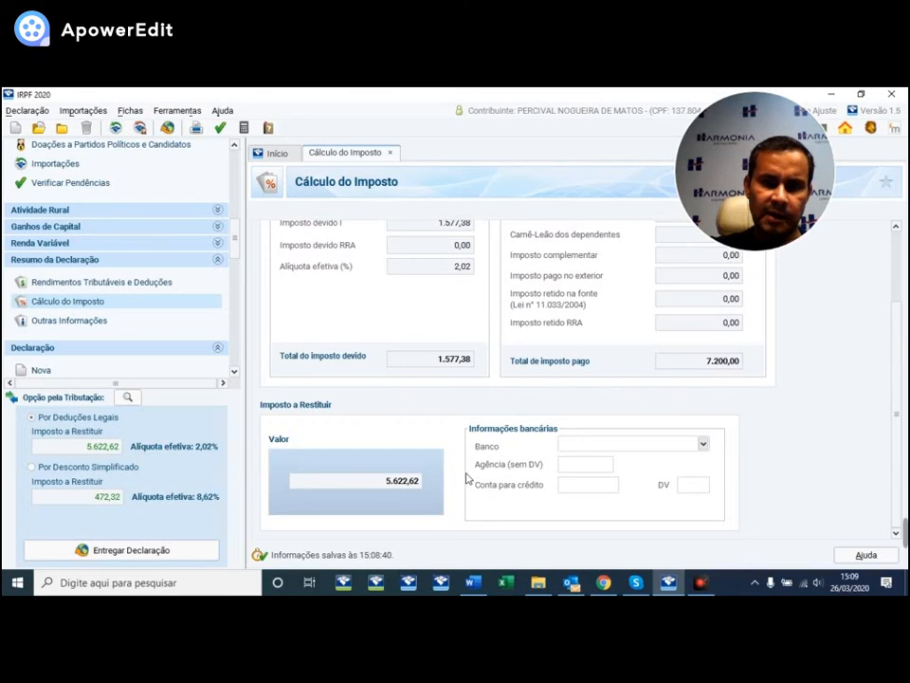
- Set the refund bank to 237 - BANCO BRADESCO S.A. and fill in the branch number
click(702, 445)
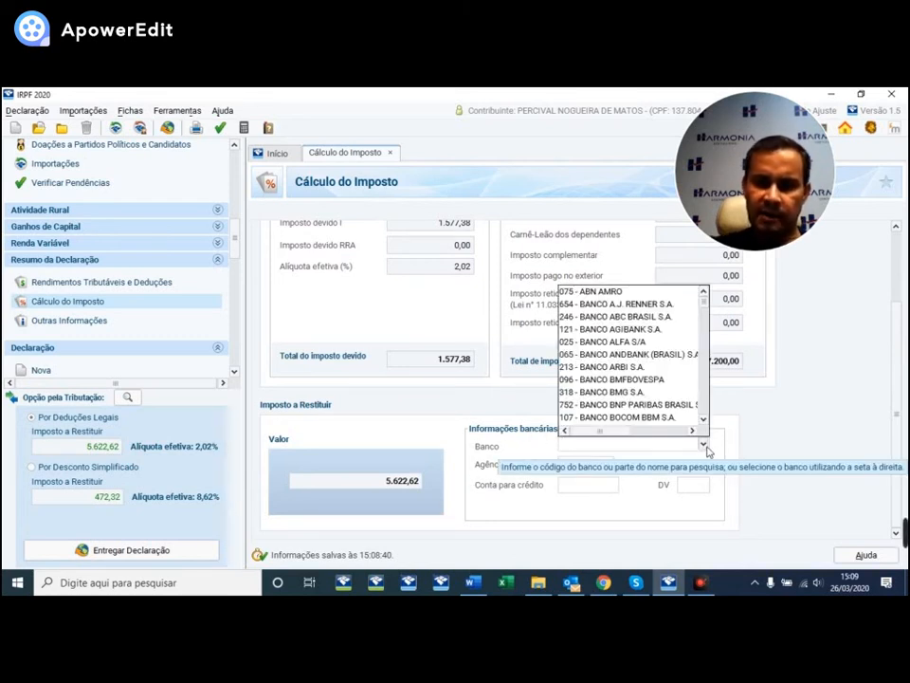
text(237)
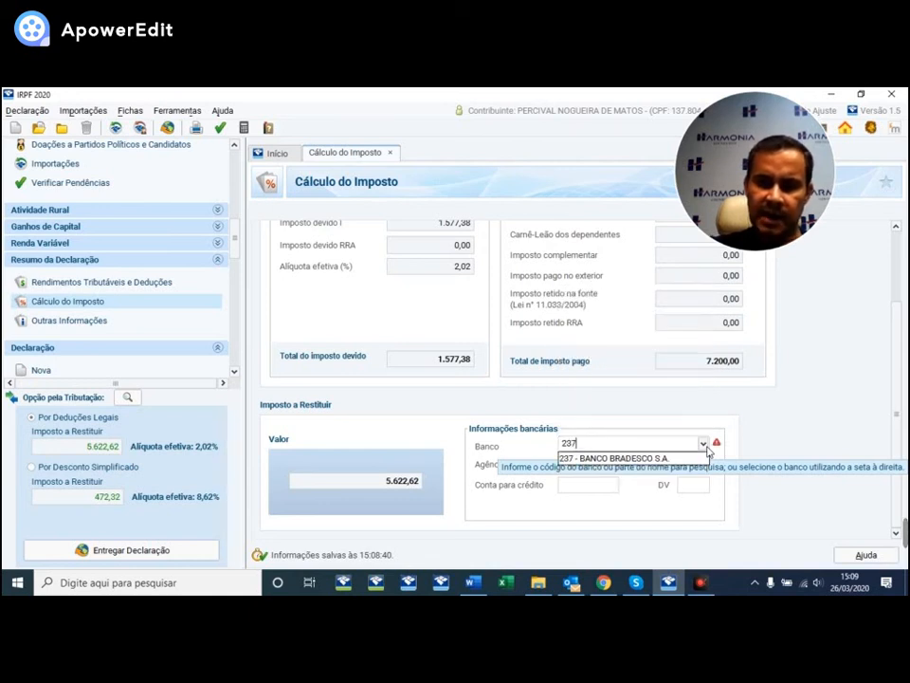
key(Down)
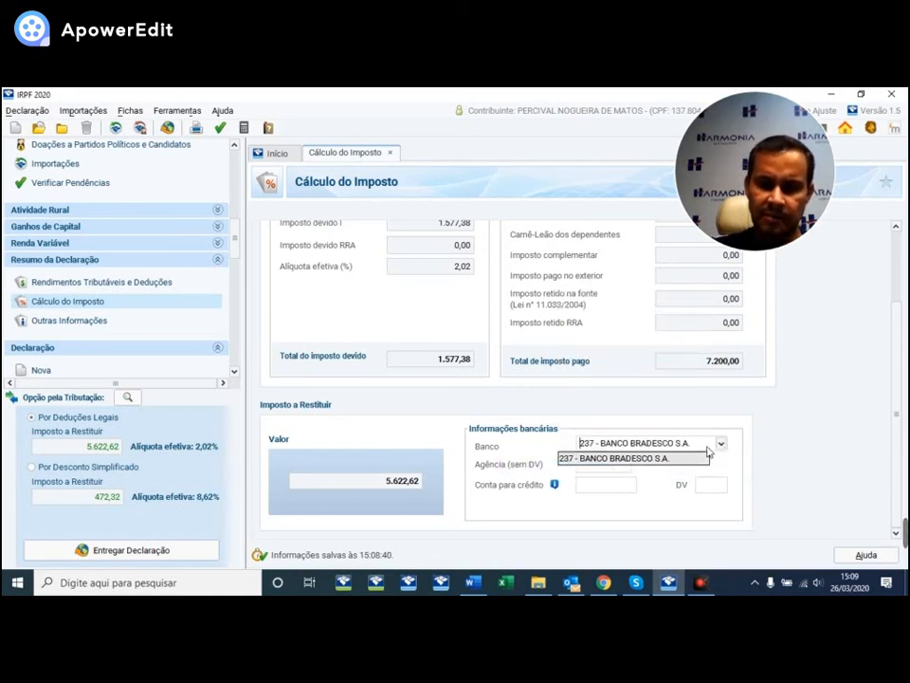
key(Tab)
key(Return)
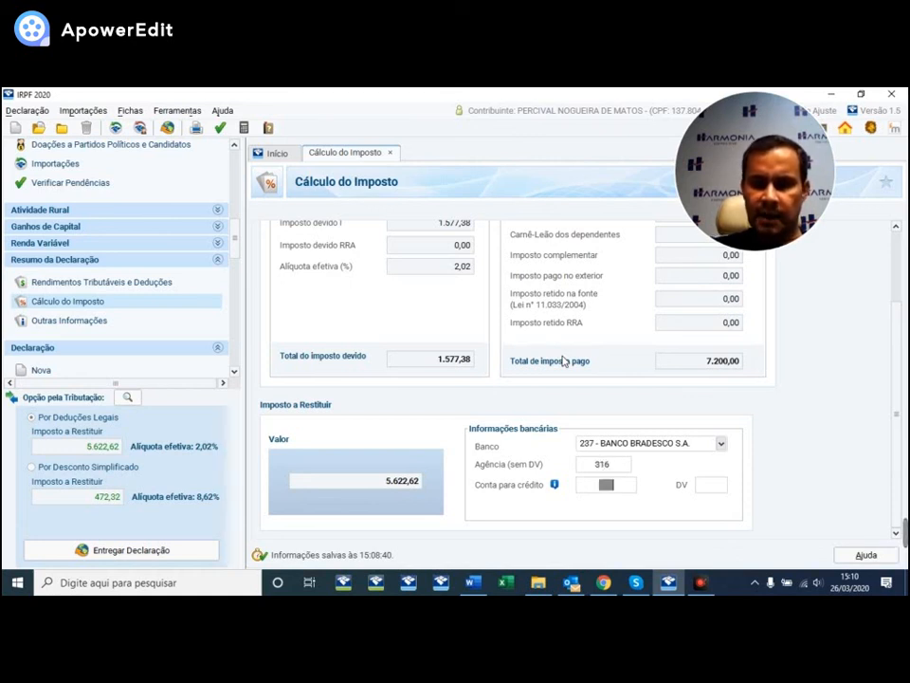
double_click(605, 463)
text(0316)
key(Tab)
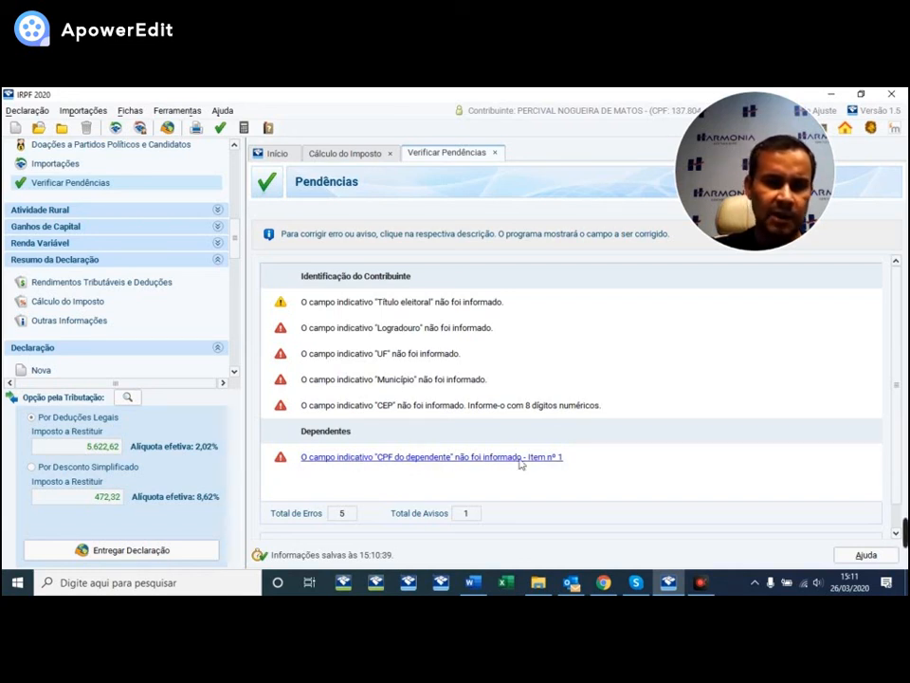
scroll(906, 370, down, 1)
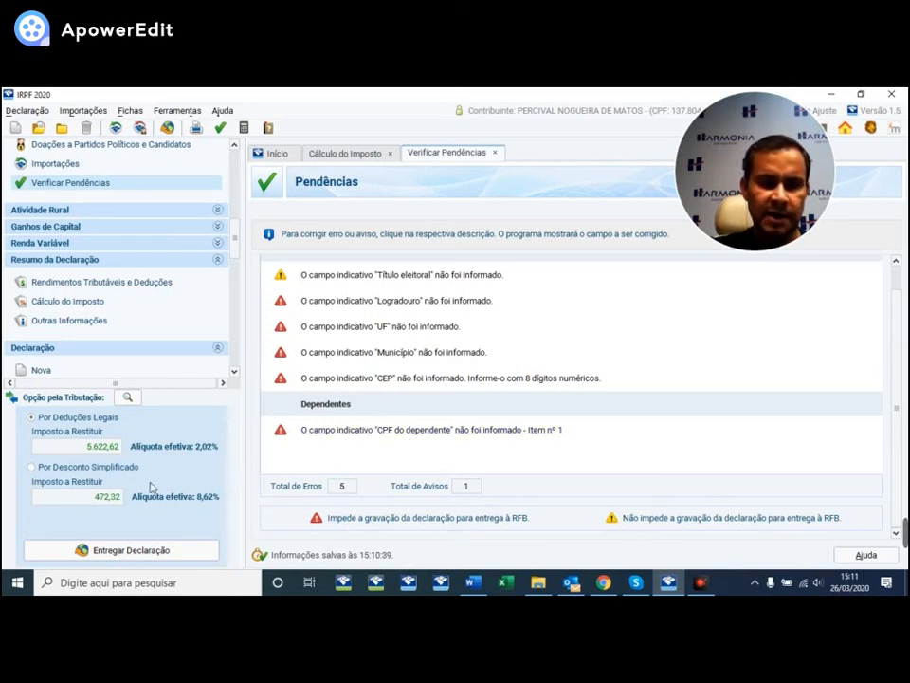
- Switch the tax option to the simplified discount, confirming the change, for a 472,32 refund
click(61, 470)
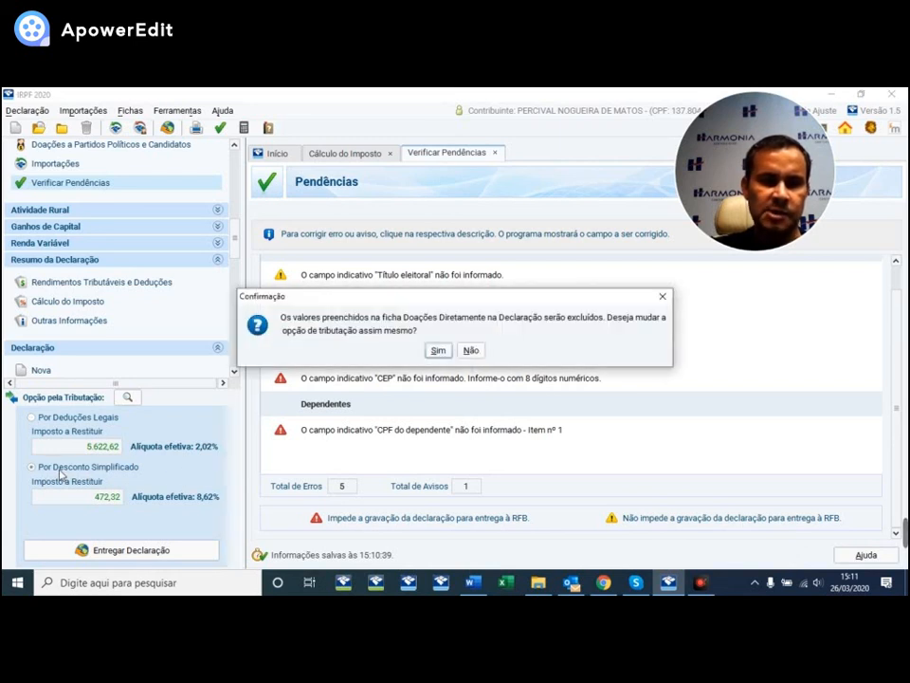
click(438, 352)
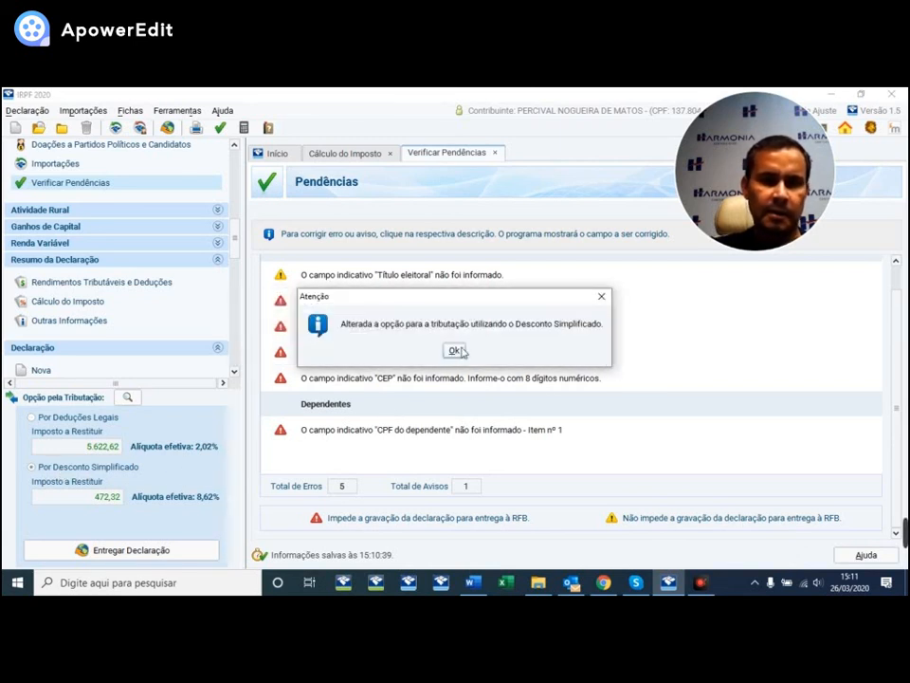
click(455, 350)
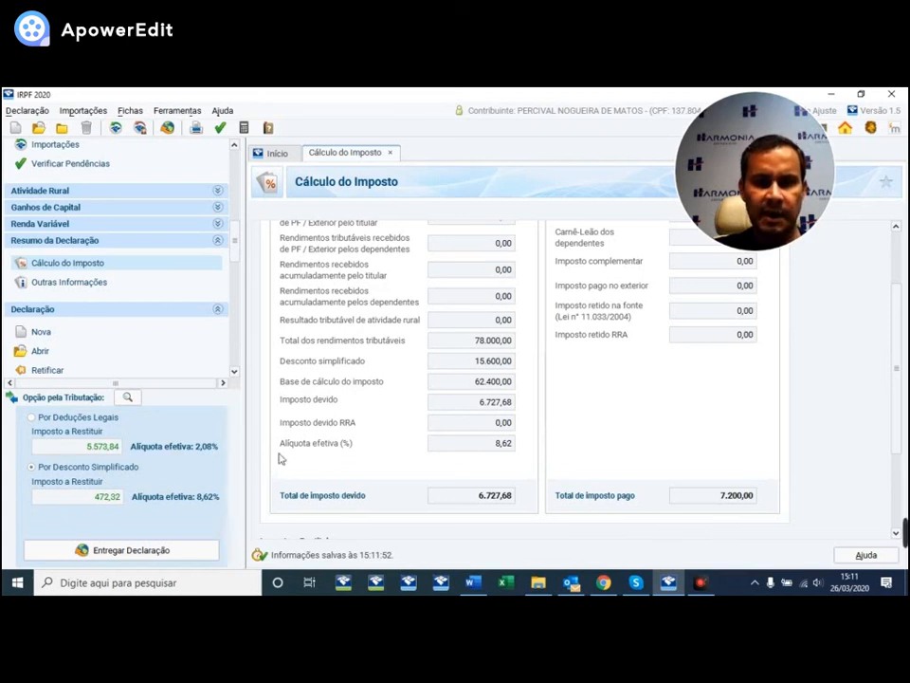
scroll(516, 417, up, 3)
scroll(534, 427, up, 2)
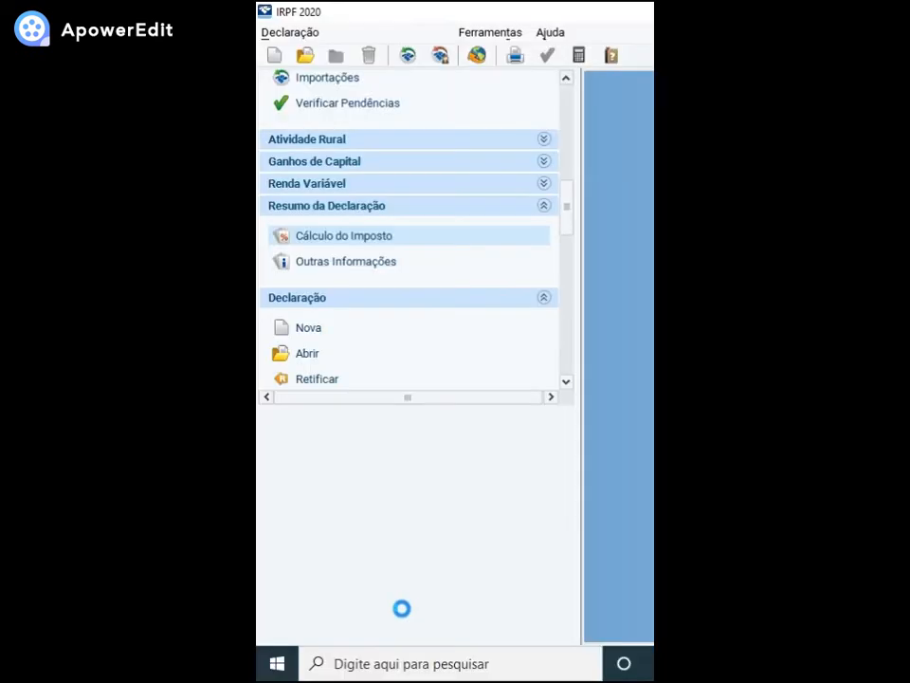
- Scroll down through the declaration page before closing it
scroll(408, 350, down, 8)
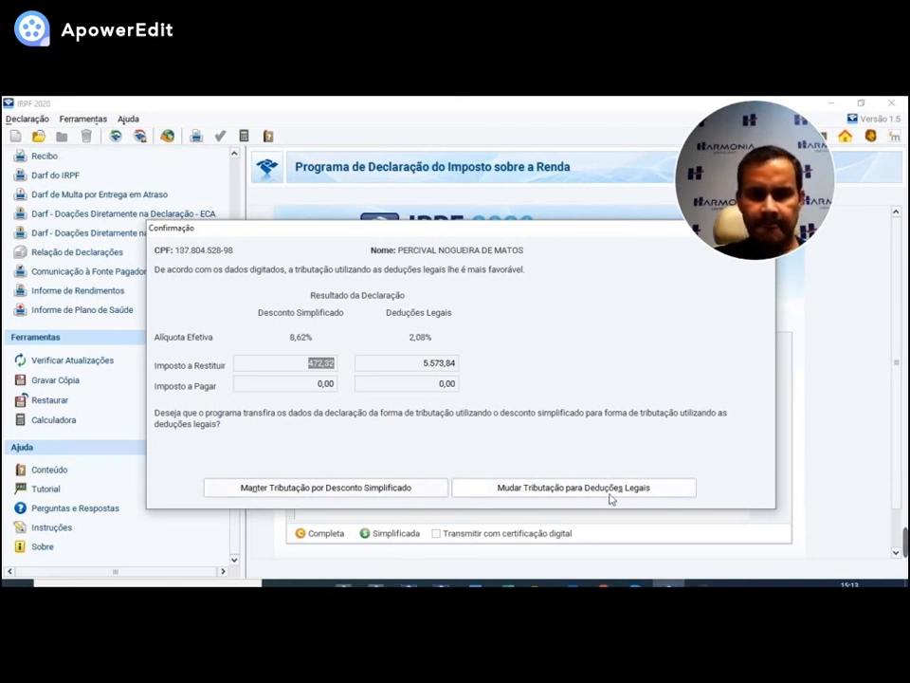
- Switch back to legal deductions for a 5.573,84 refund and finish closing the declaration
click(578, 490)
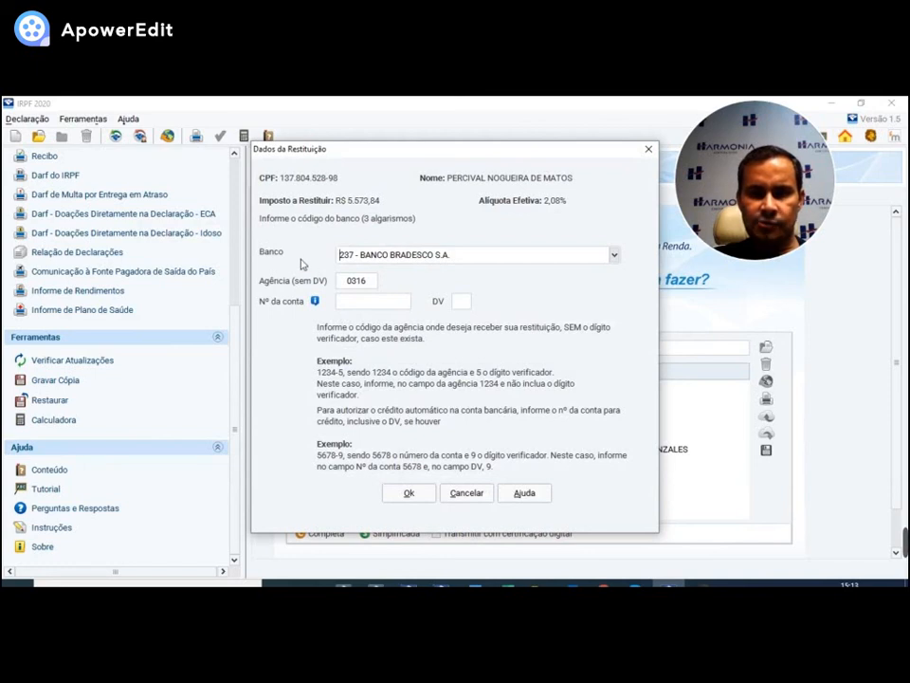
drag(475, 155, 498, 162)
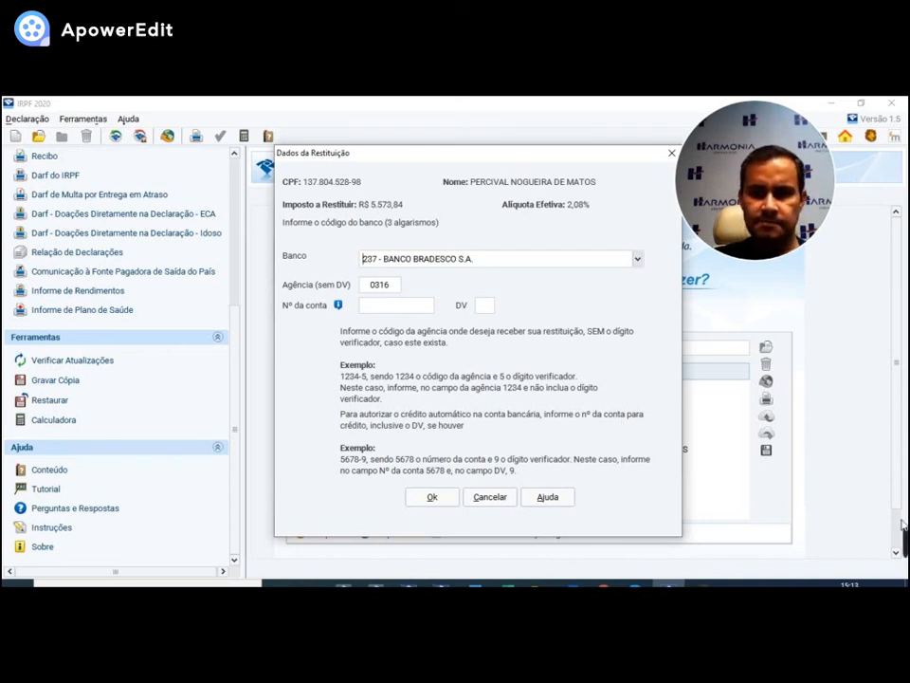
mouse_move(904, 541)
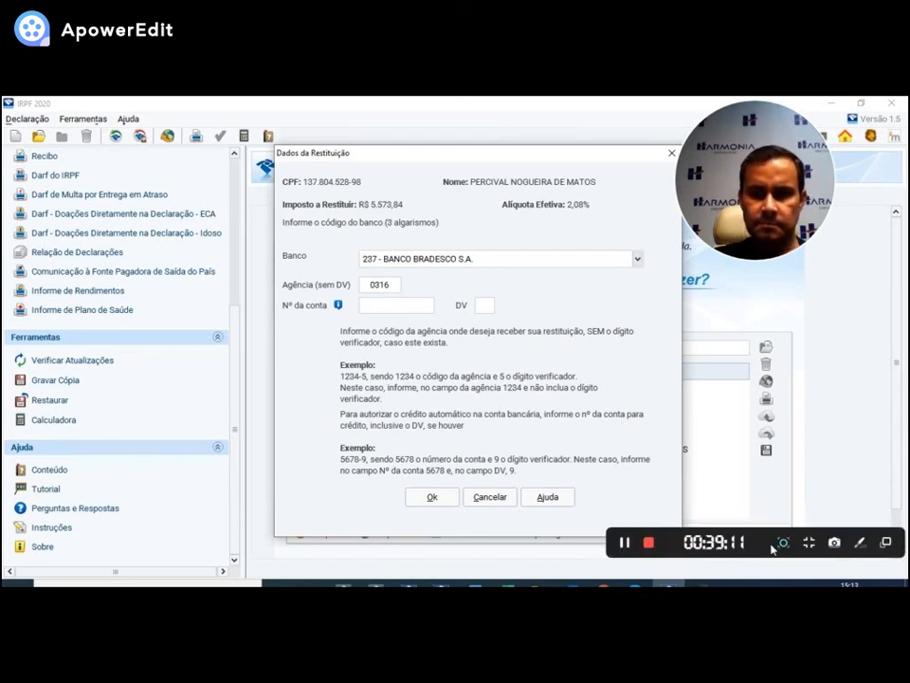
click(625, 547)
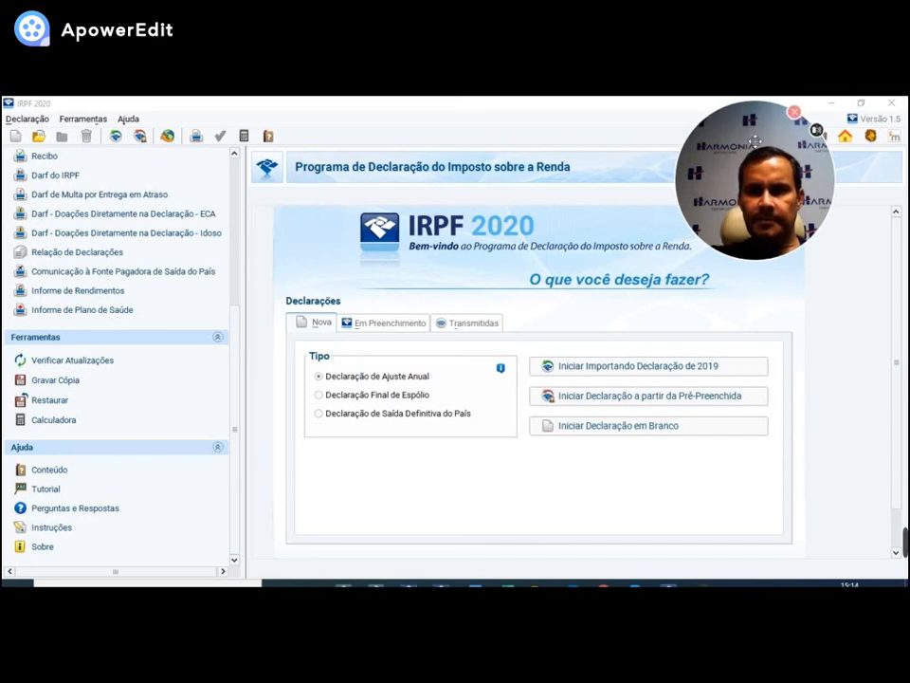
drag(759, 149, 529, 417)
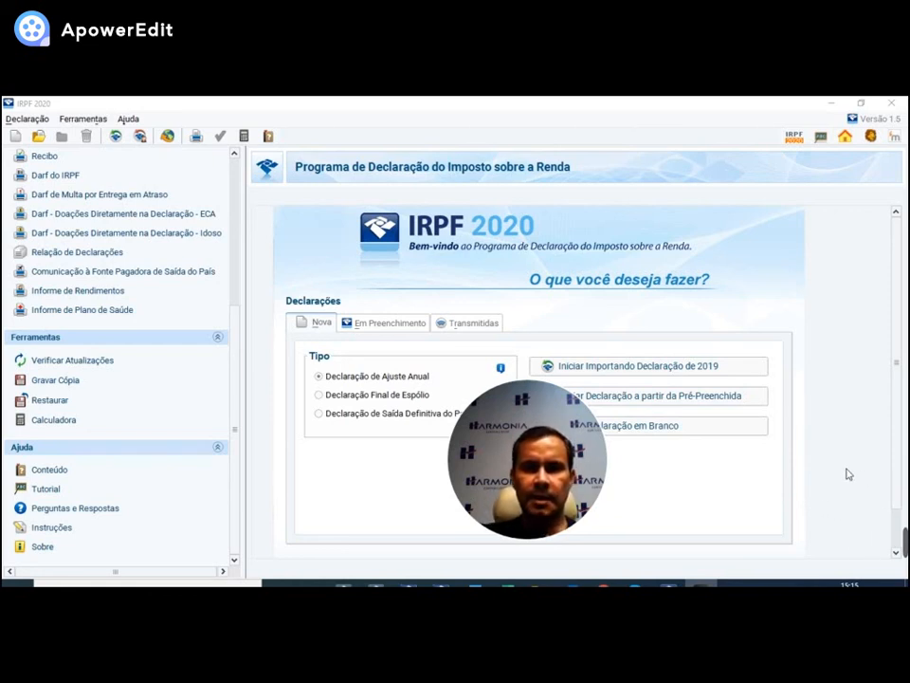
mouse_move(906, 543)
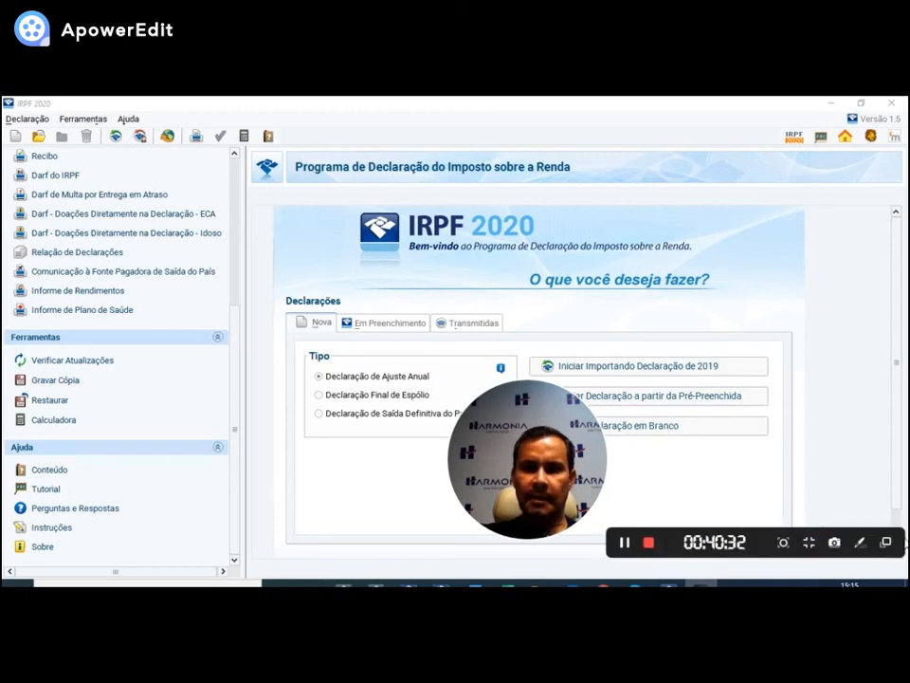